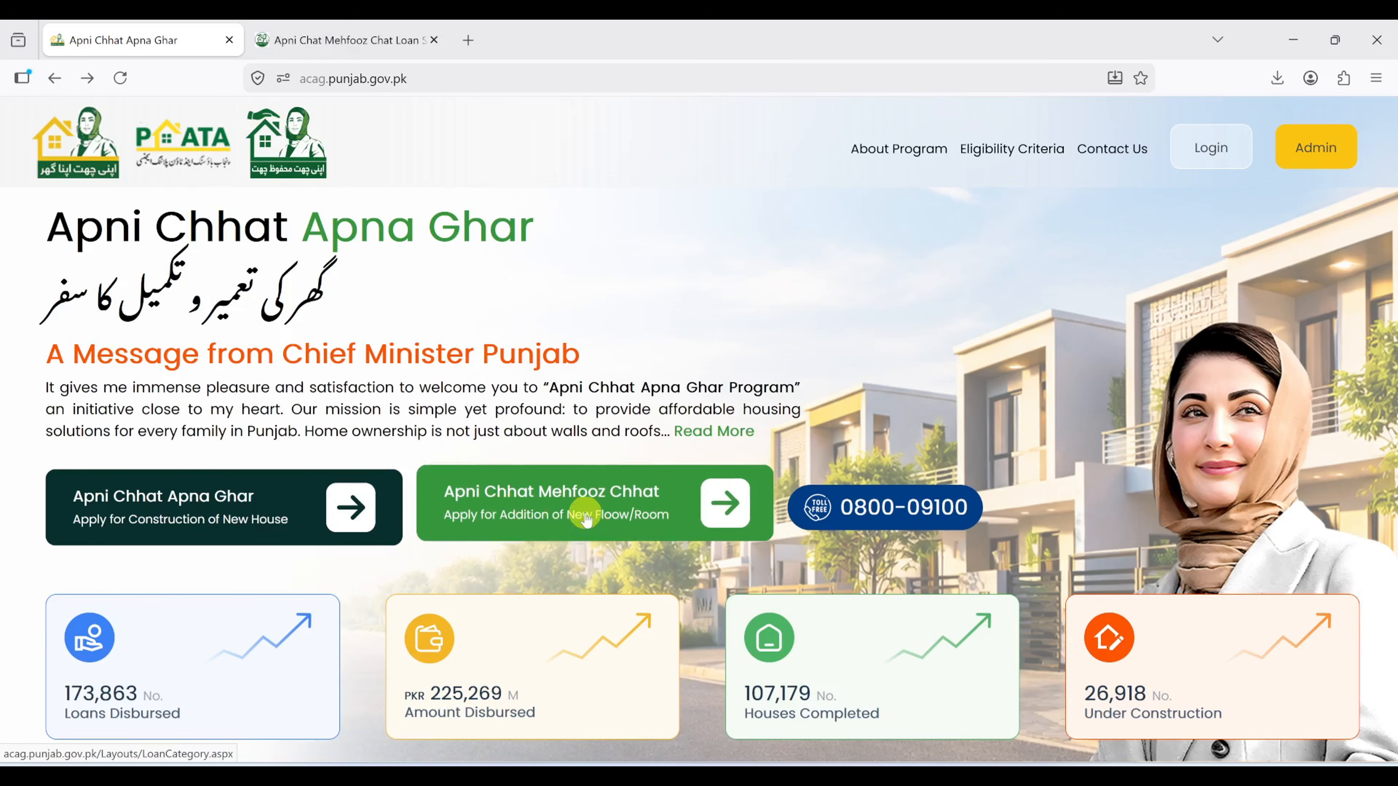
Open the Apni Chhat Mehfooz Chhat loan categories and apply under Category 02 for Construction of Additional Storey / Floor.
click(633, 509)
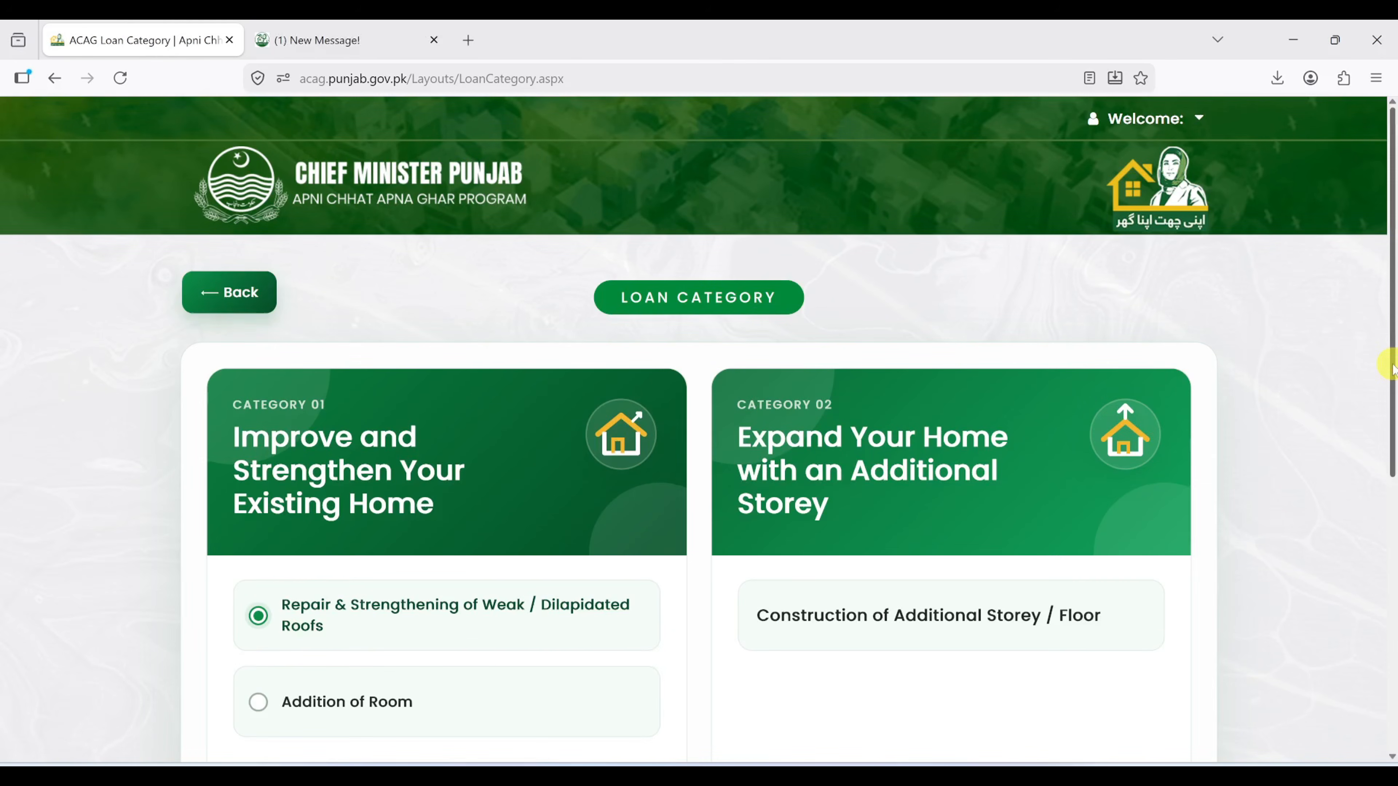
drag(1393, 366, 1393, 468)
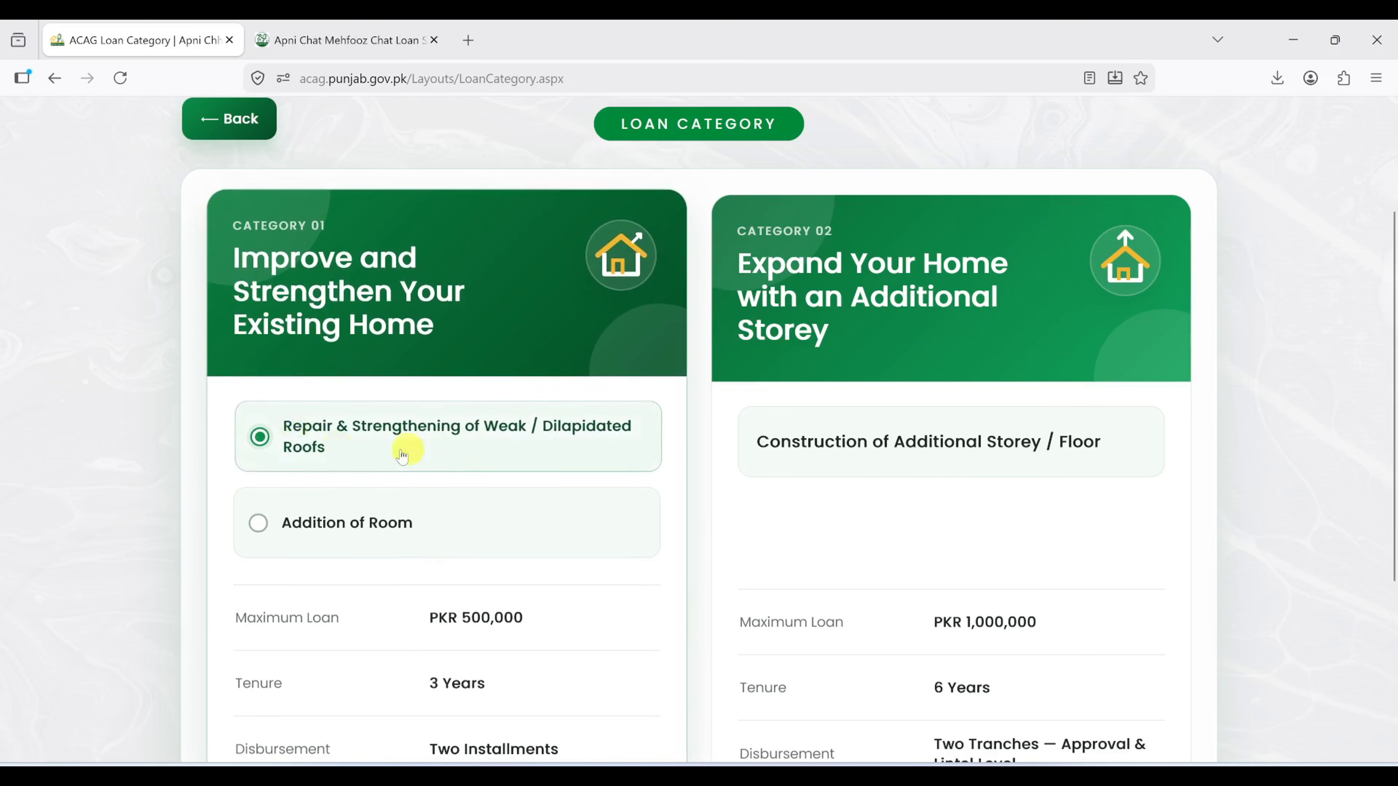
click(184, 572)
scroll(183, 572, down, 3)
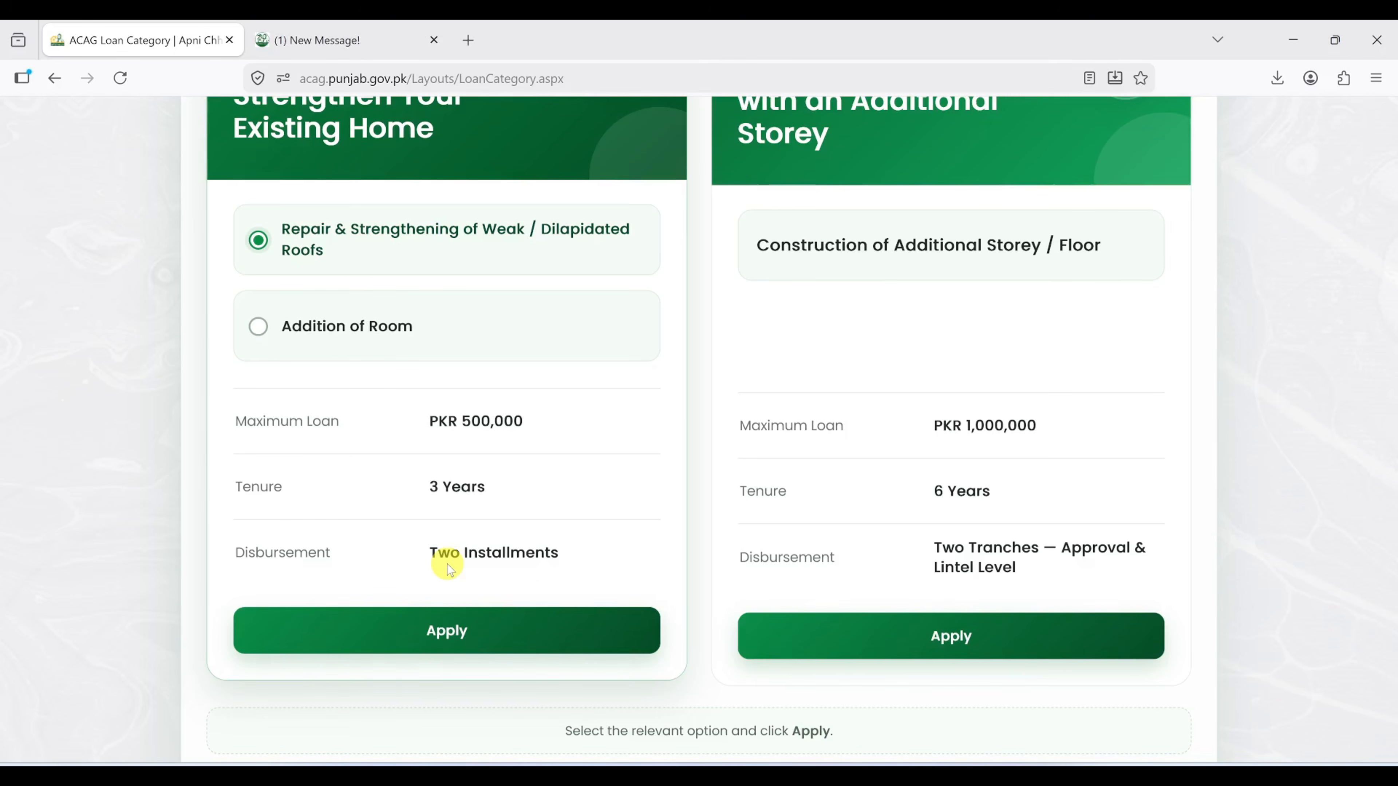
scroll(1206, 335, up, 1)
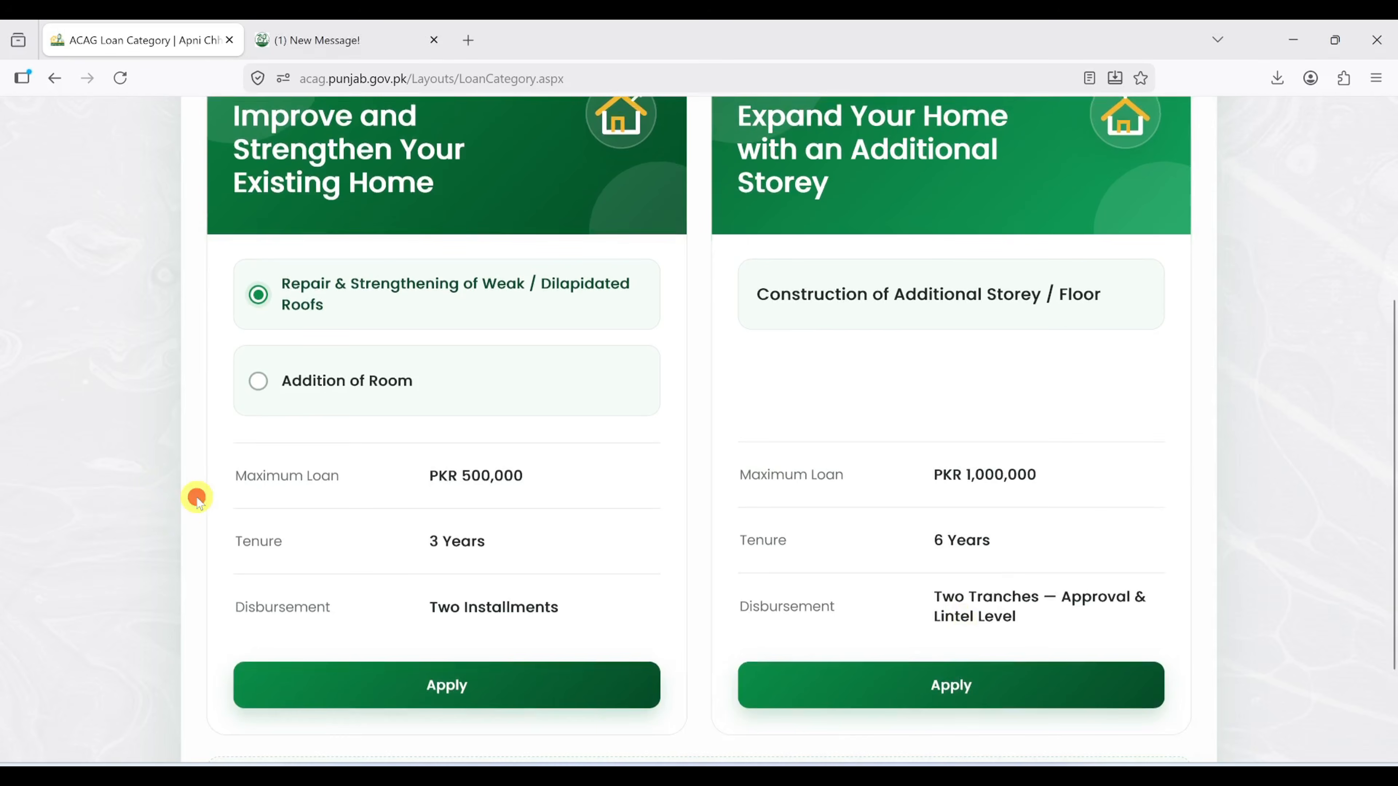
scroll(196, 498, up, 1)
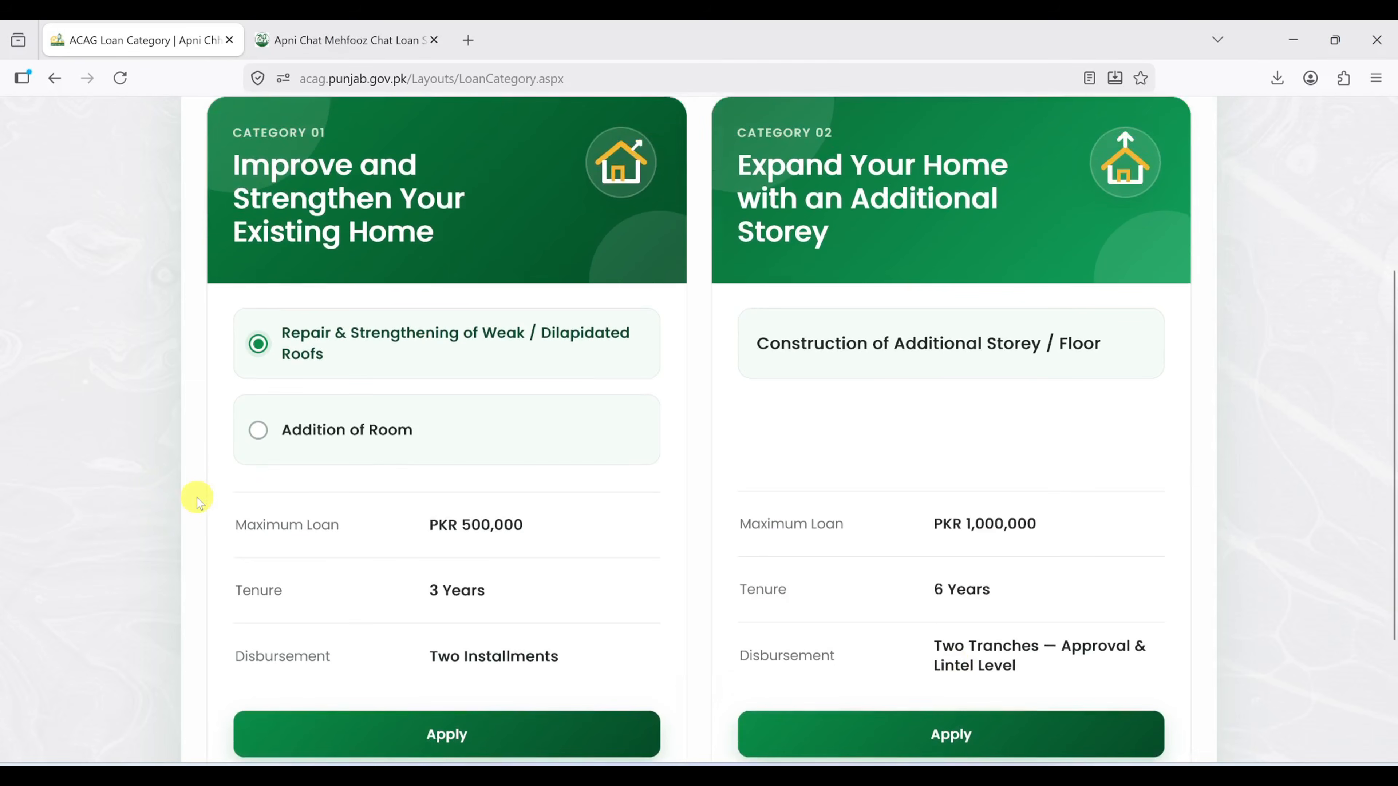
scroll(197, 498, down, 1)
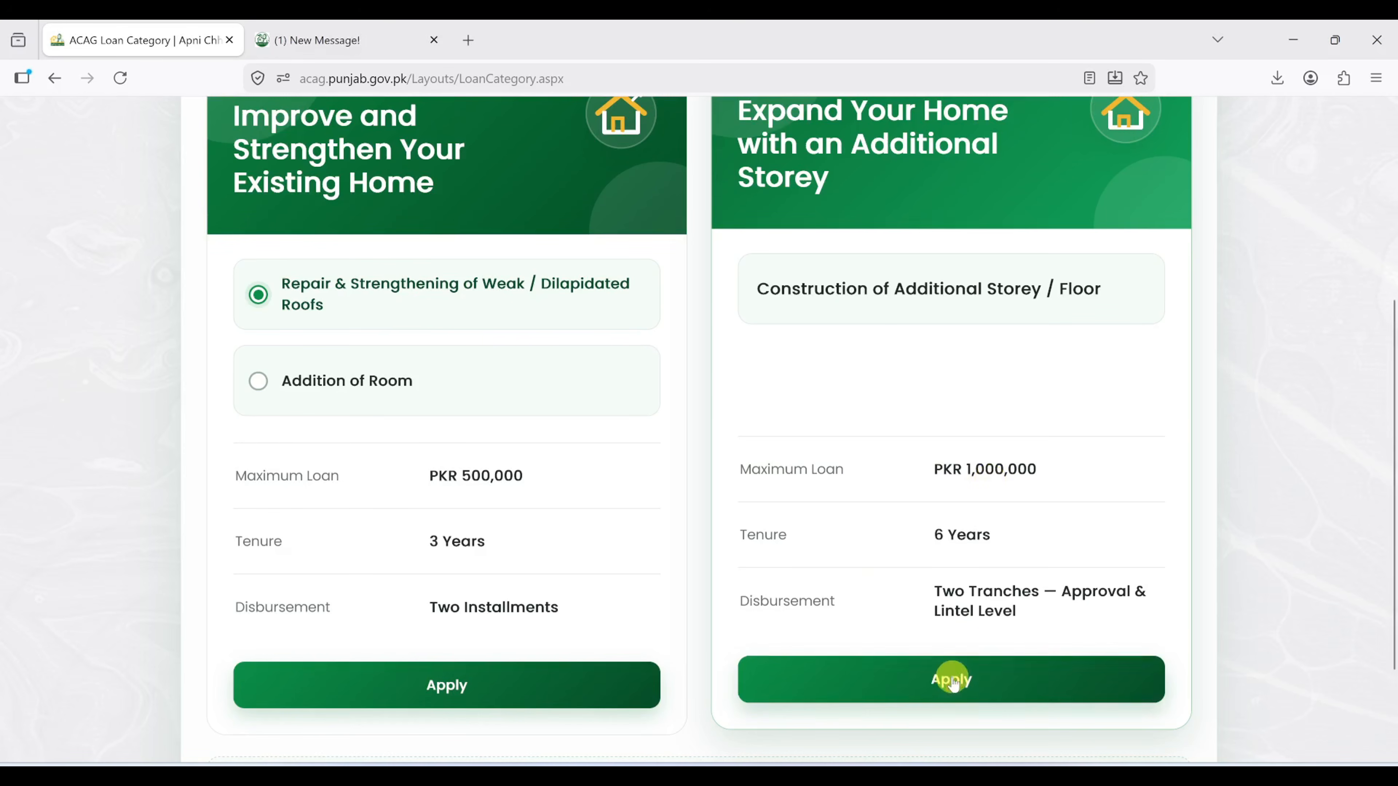
click(979, 677)
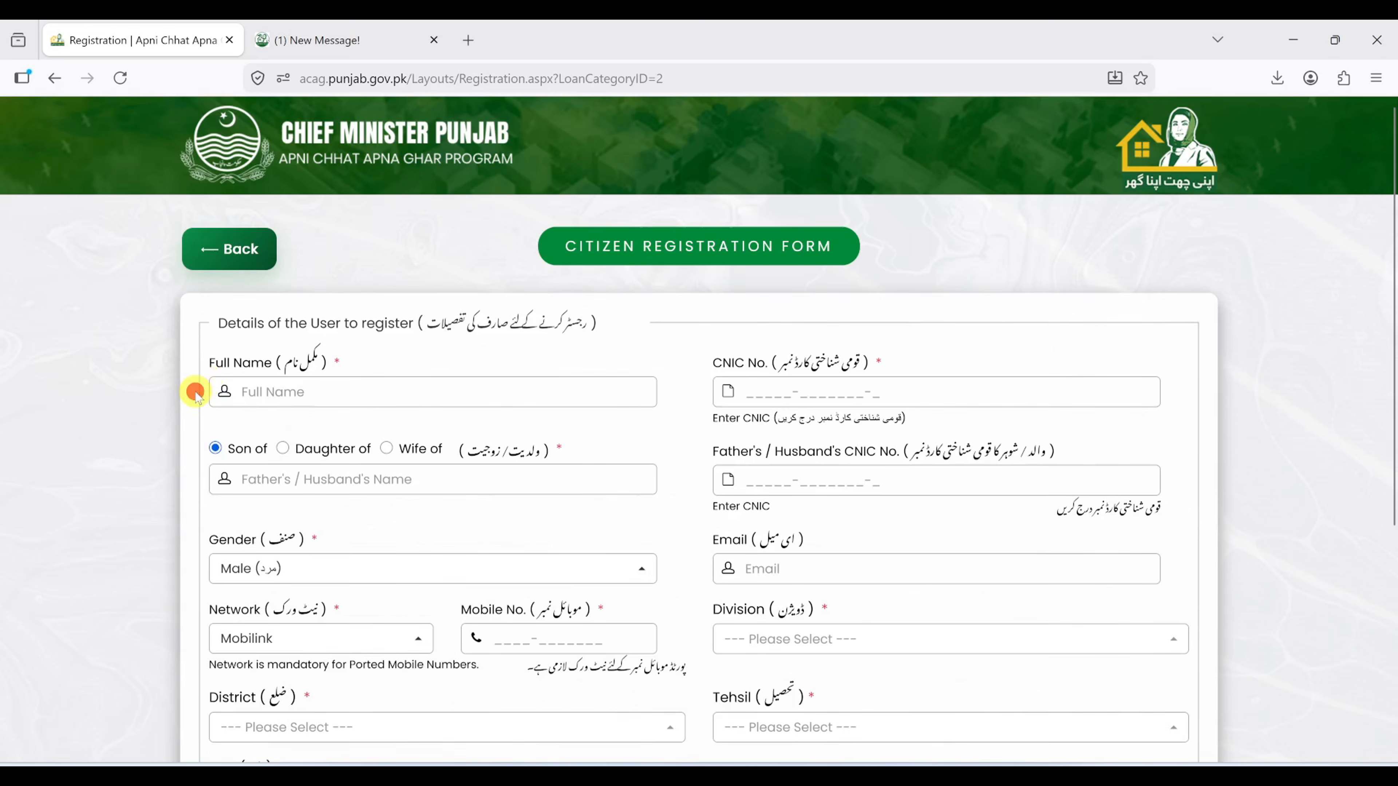
Choose Wife of as the relationship in the citizen registration form and check the CNIC and gender fields.
scroll(198, 393, down, 1)
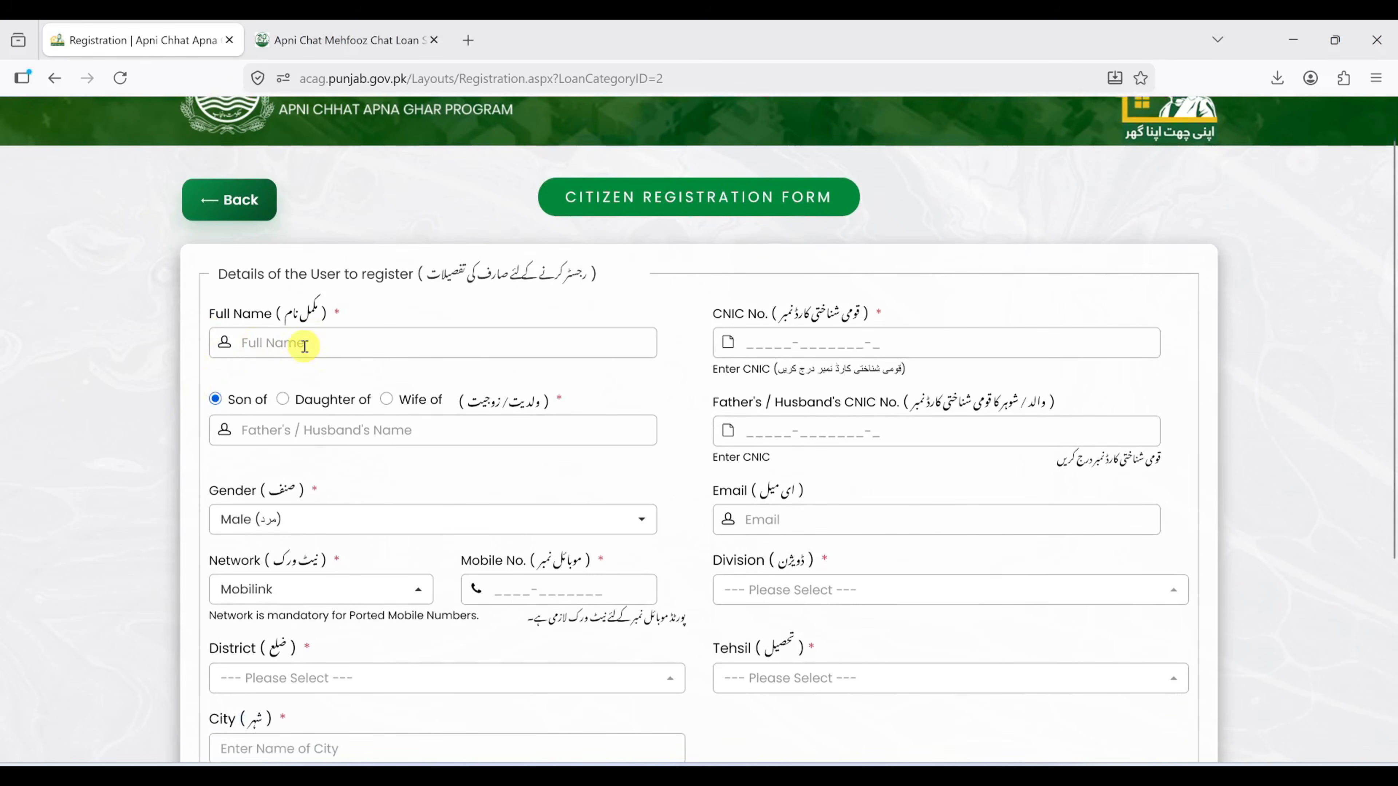
click(796, 344)
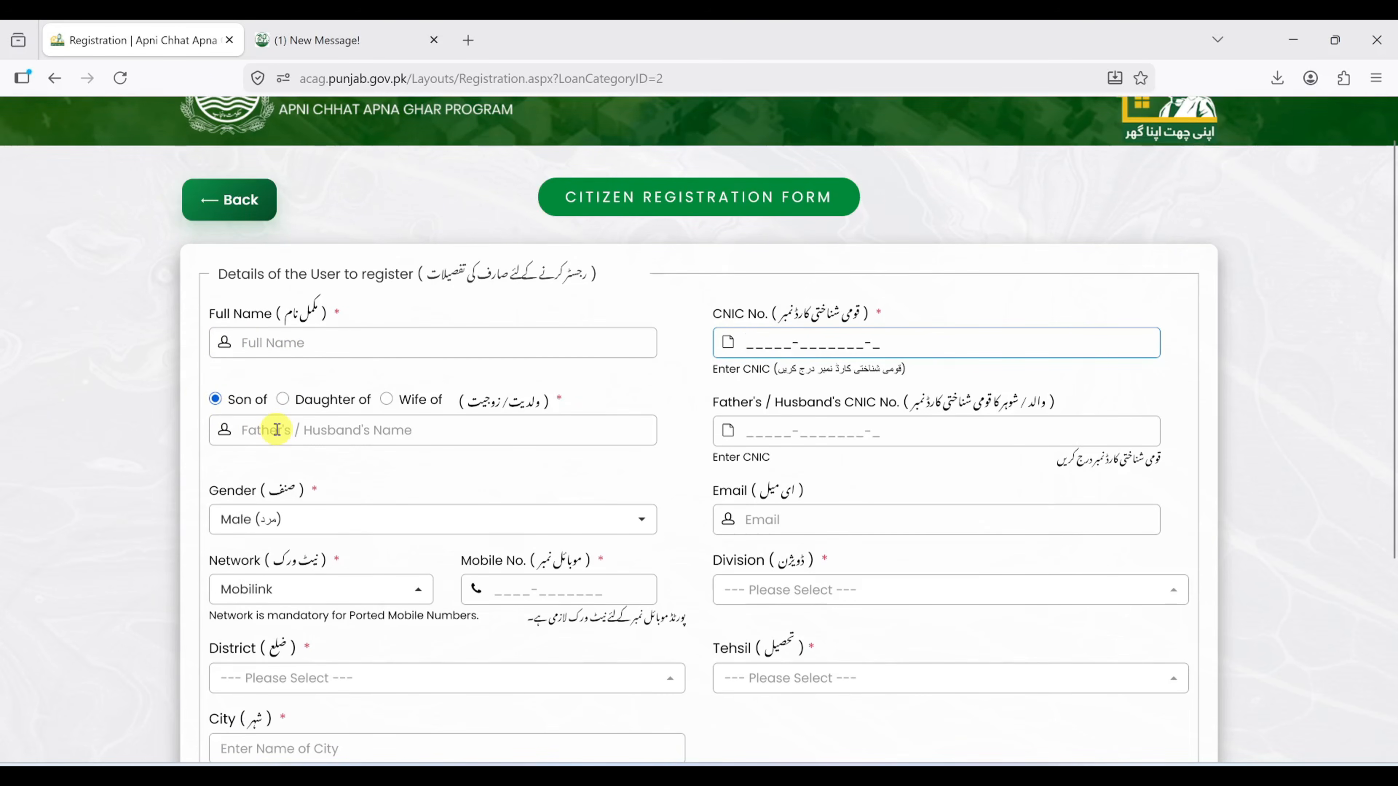
click(282, 399)
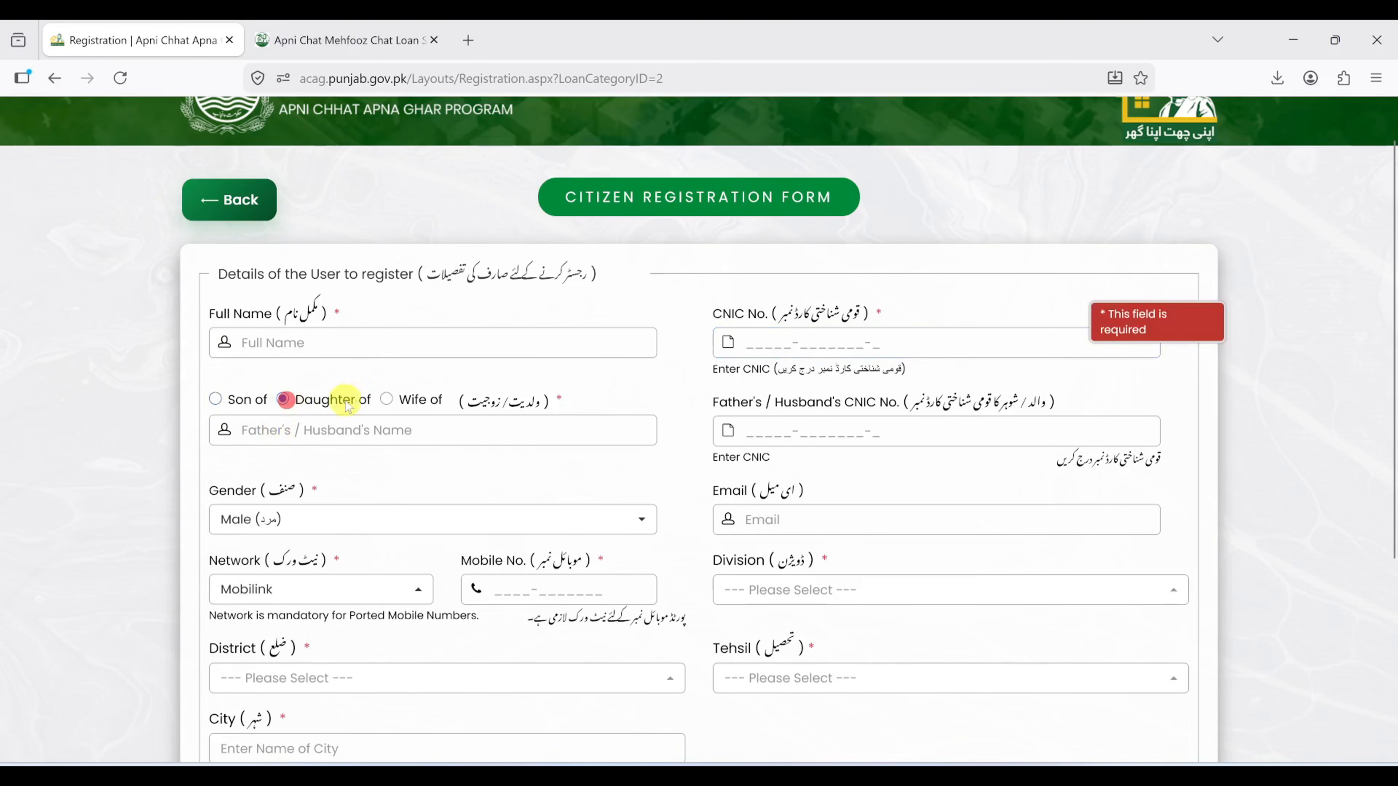
click(387, 400)
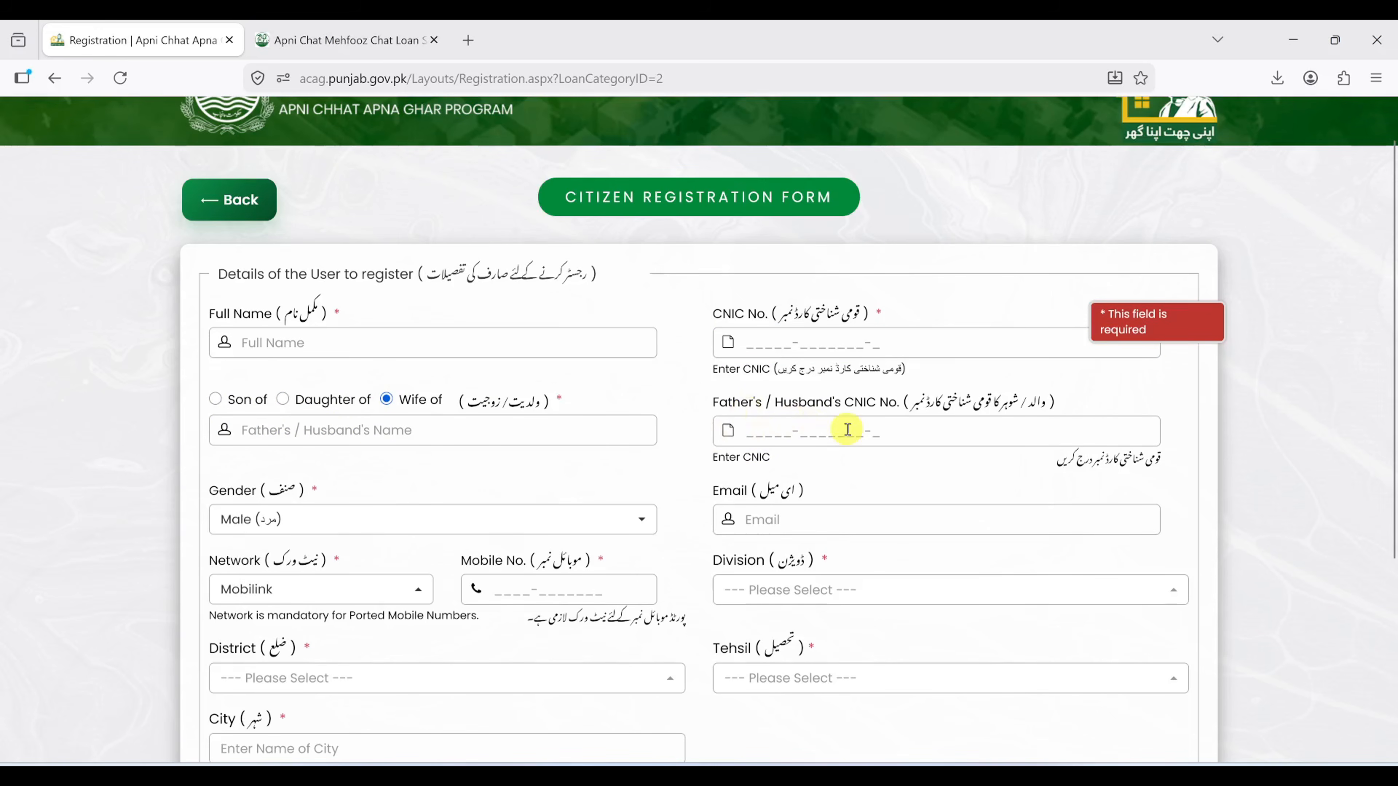
click(346, 523)
click(343, 520)
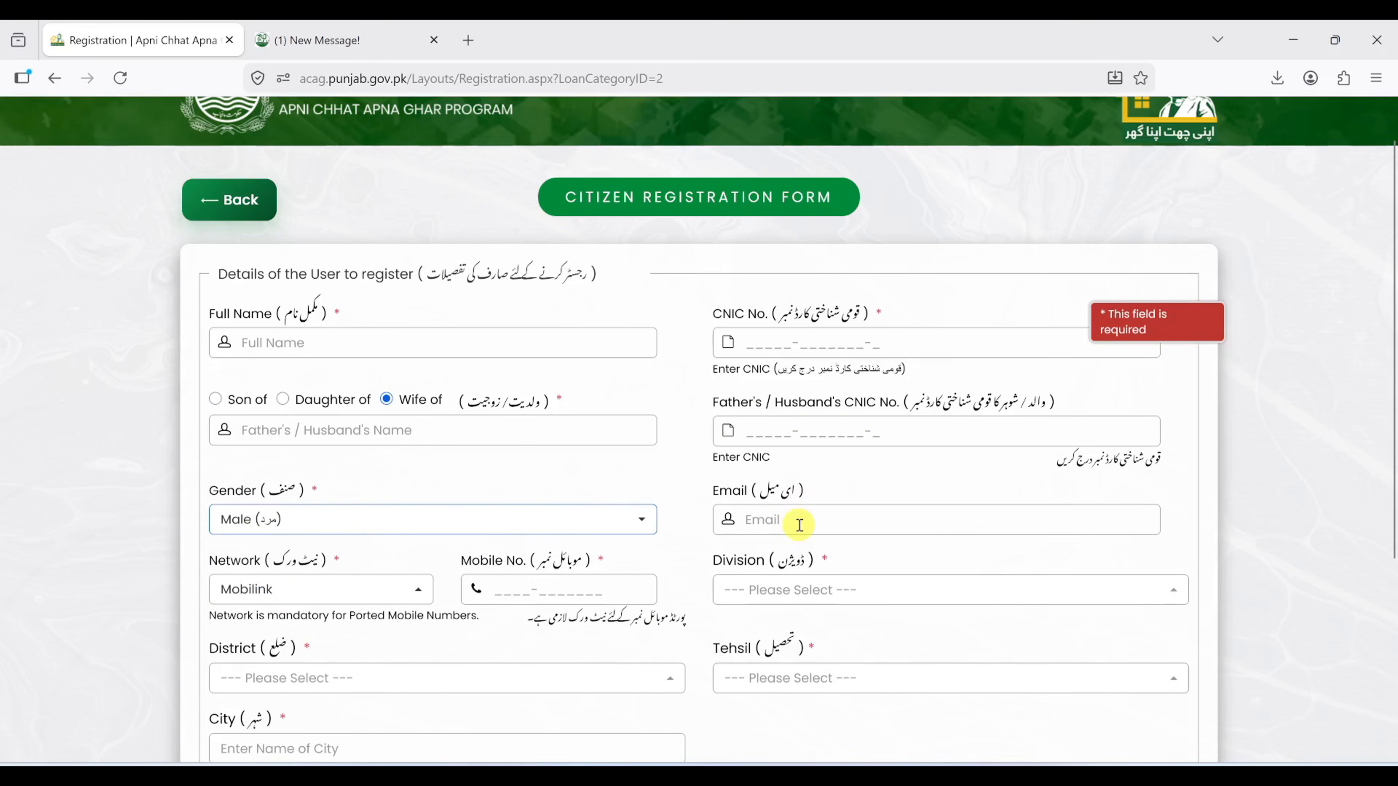
Examine the network, mobile number, division, district, city and password fields of the citizen registration form.
click(301, 593)
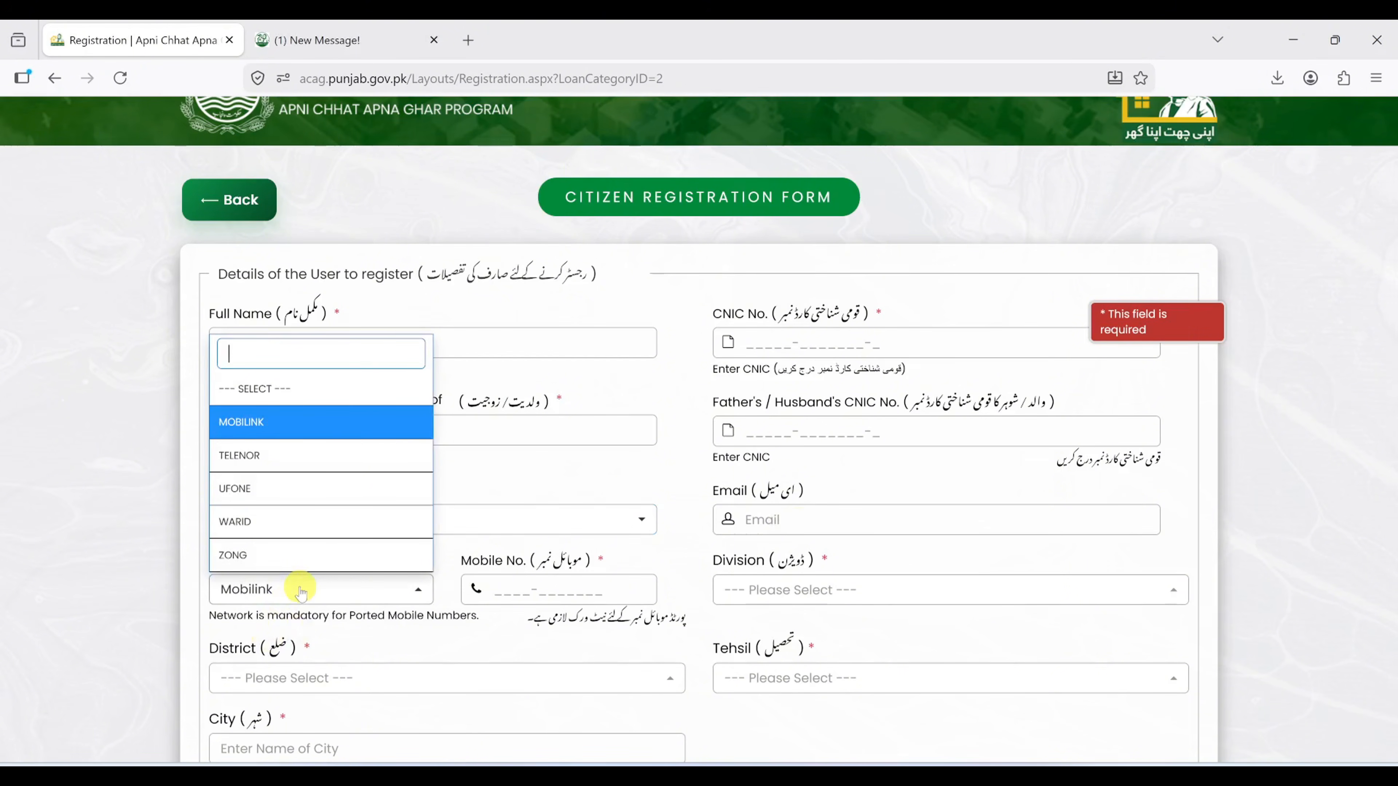
click(568, 589)
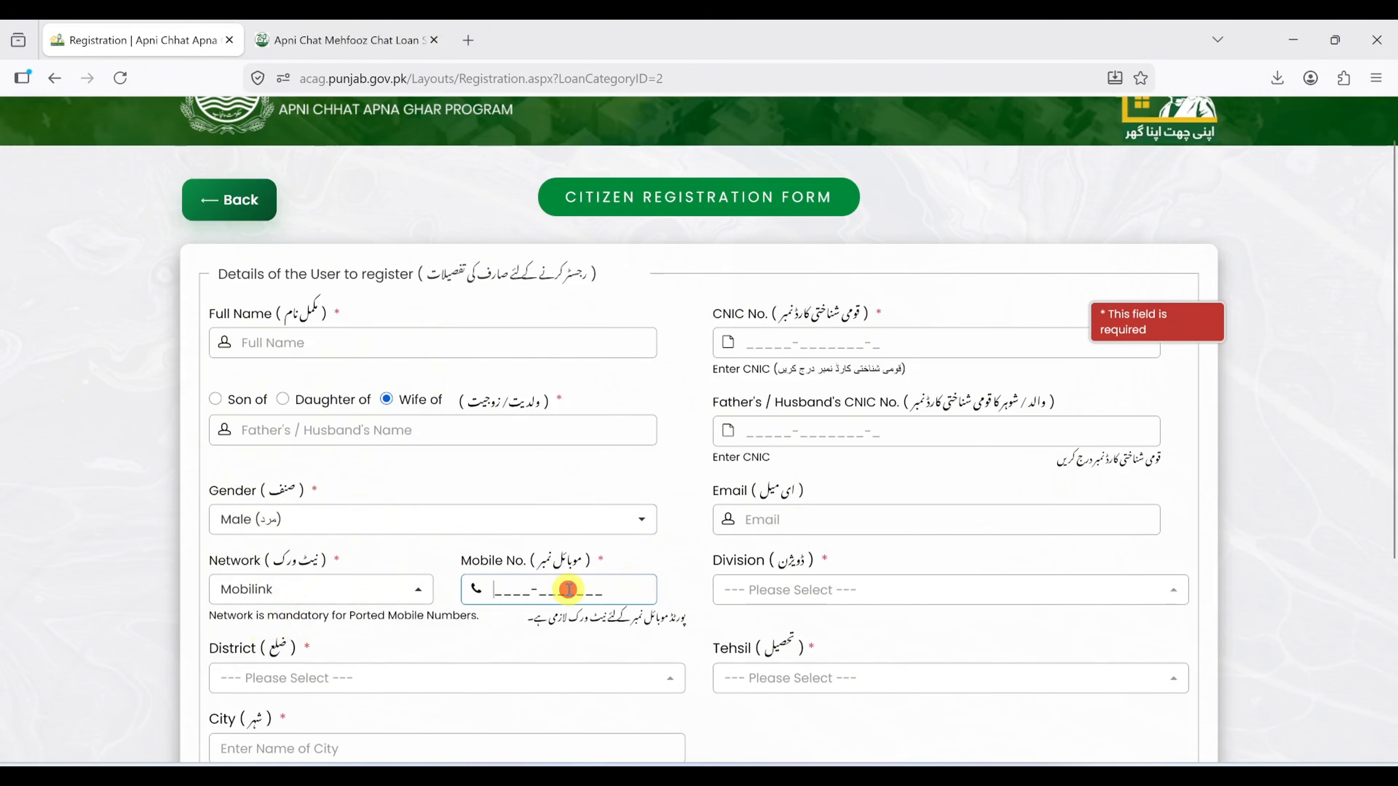
click(798, 591)
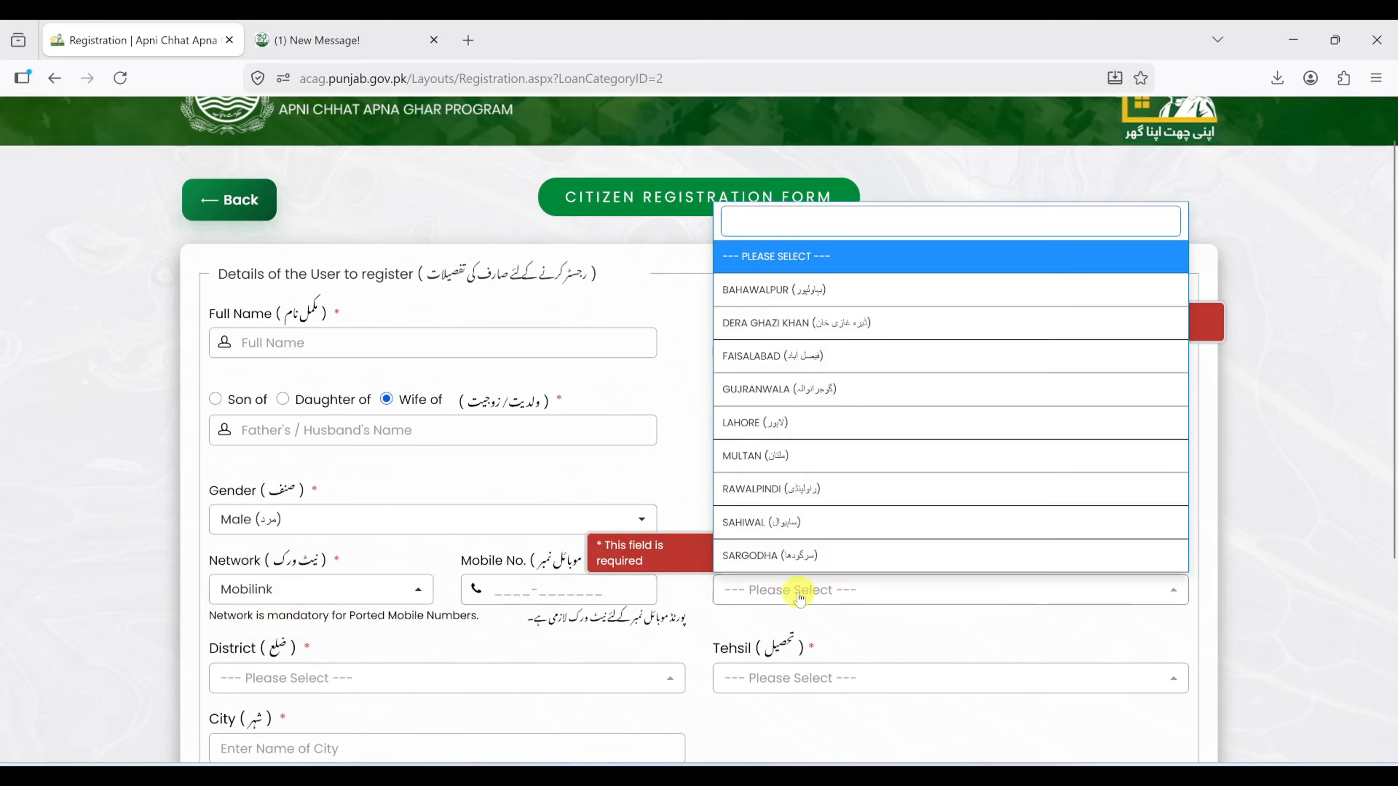
click(323, 681)
click(330, 679)
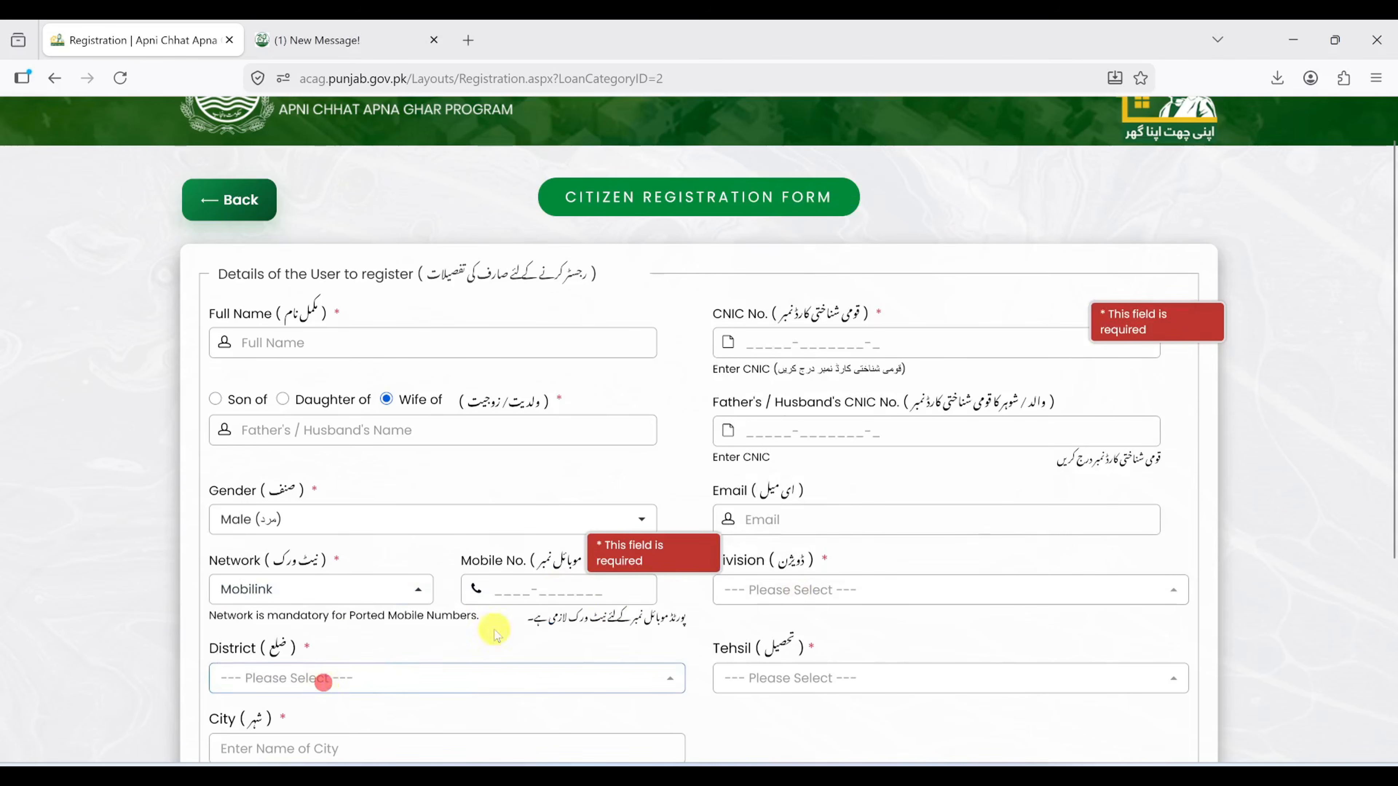
scroll(1270, 608, down, 3)
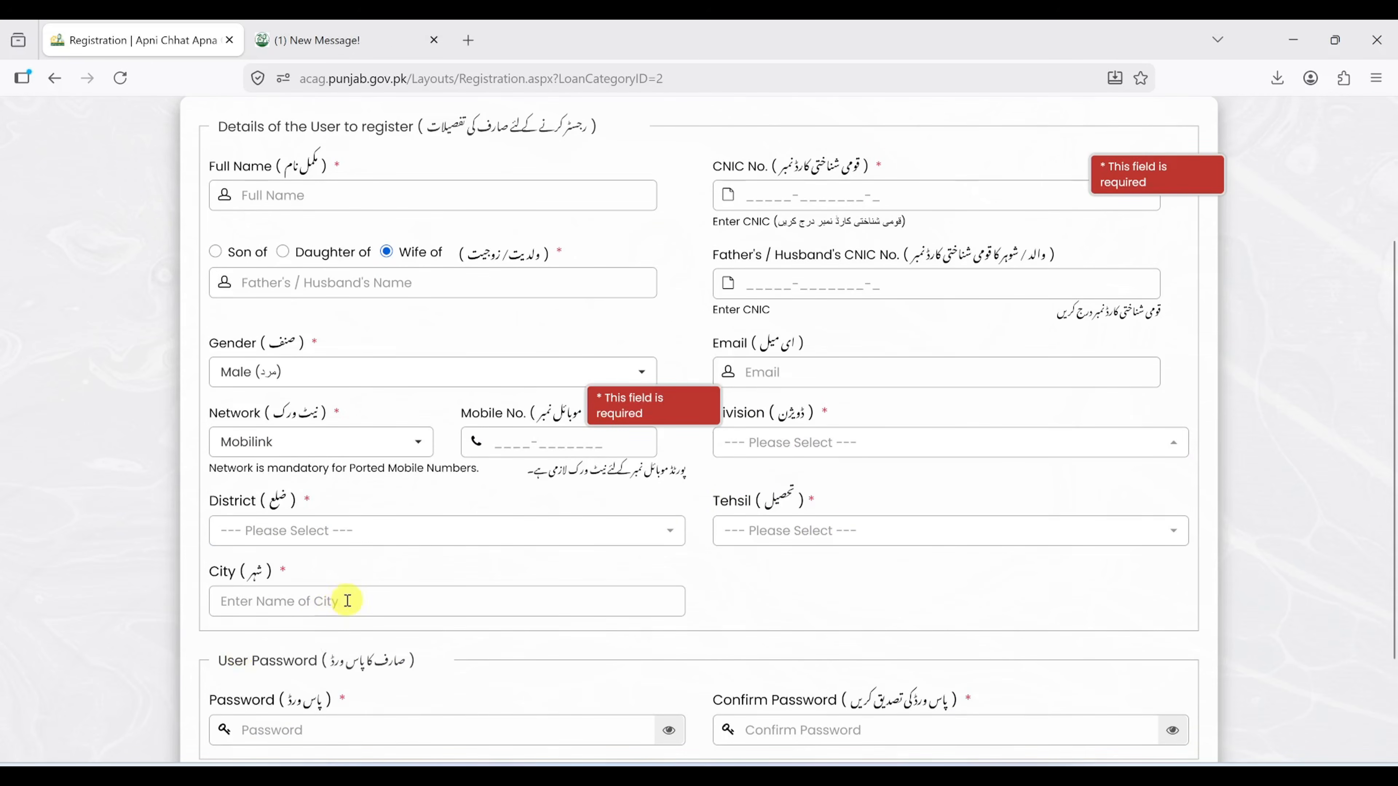
click(360, 603)
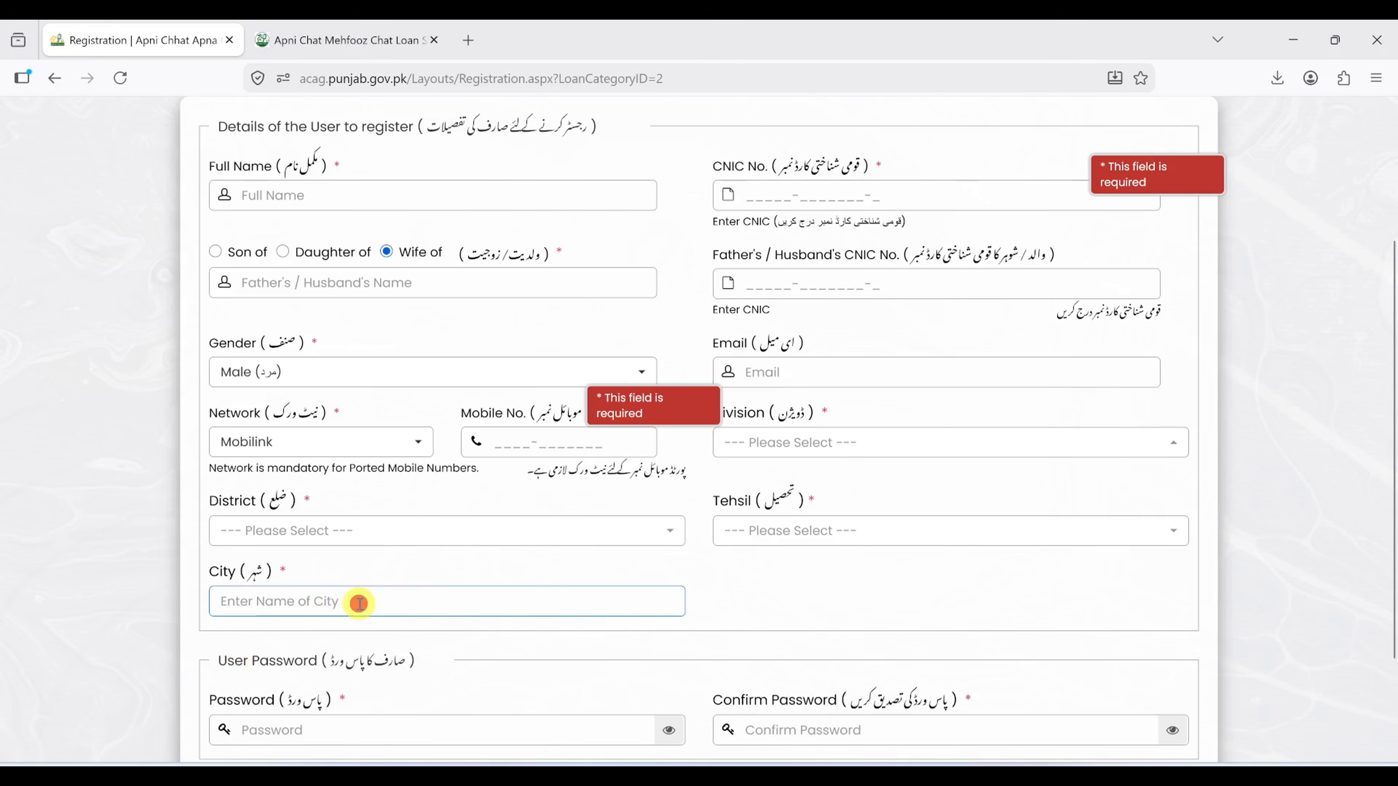
click(165, 647)
scroll(291, 599, down, 3)
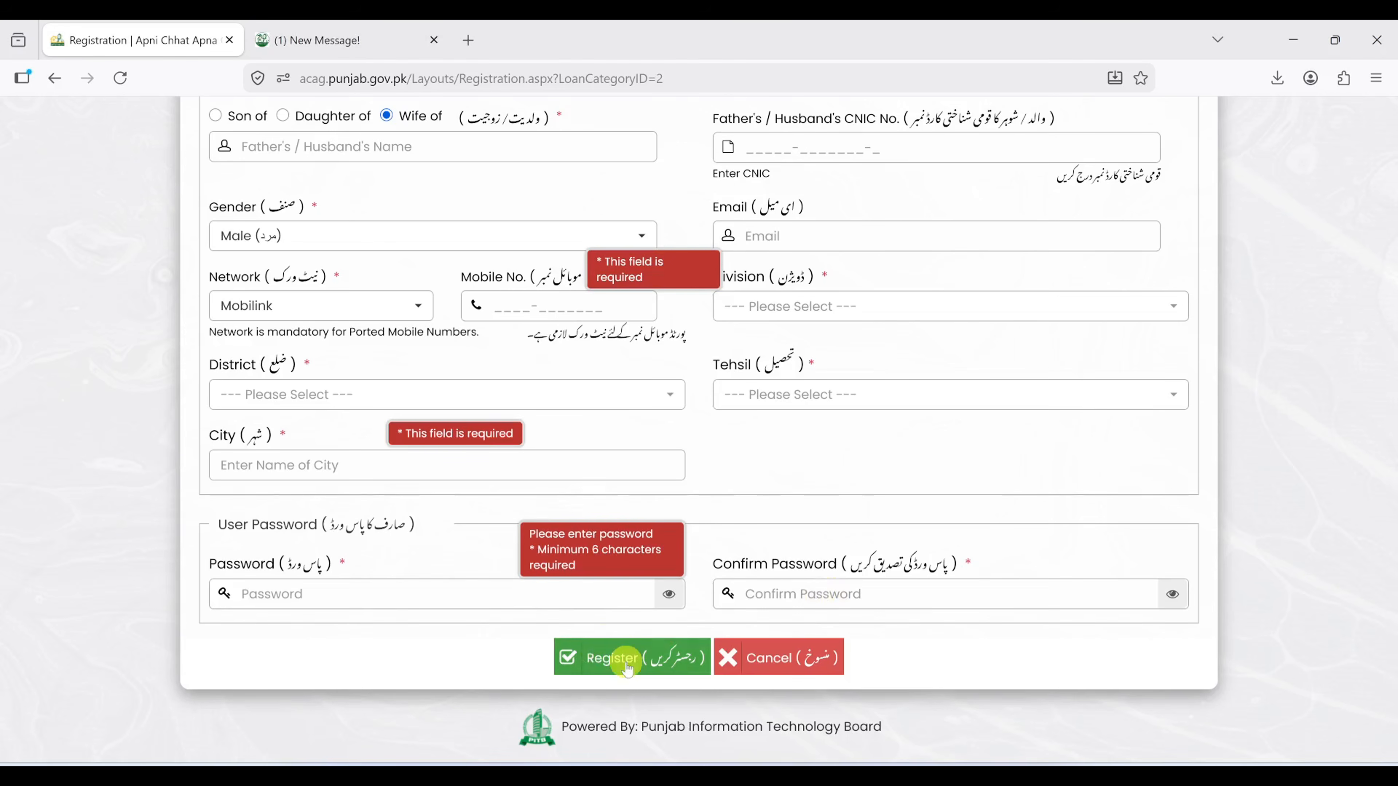
scroll(627, 667, up, 10)
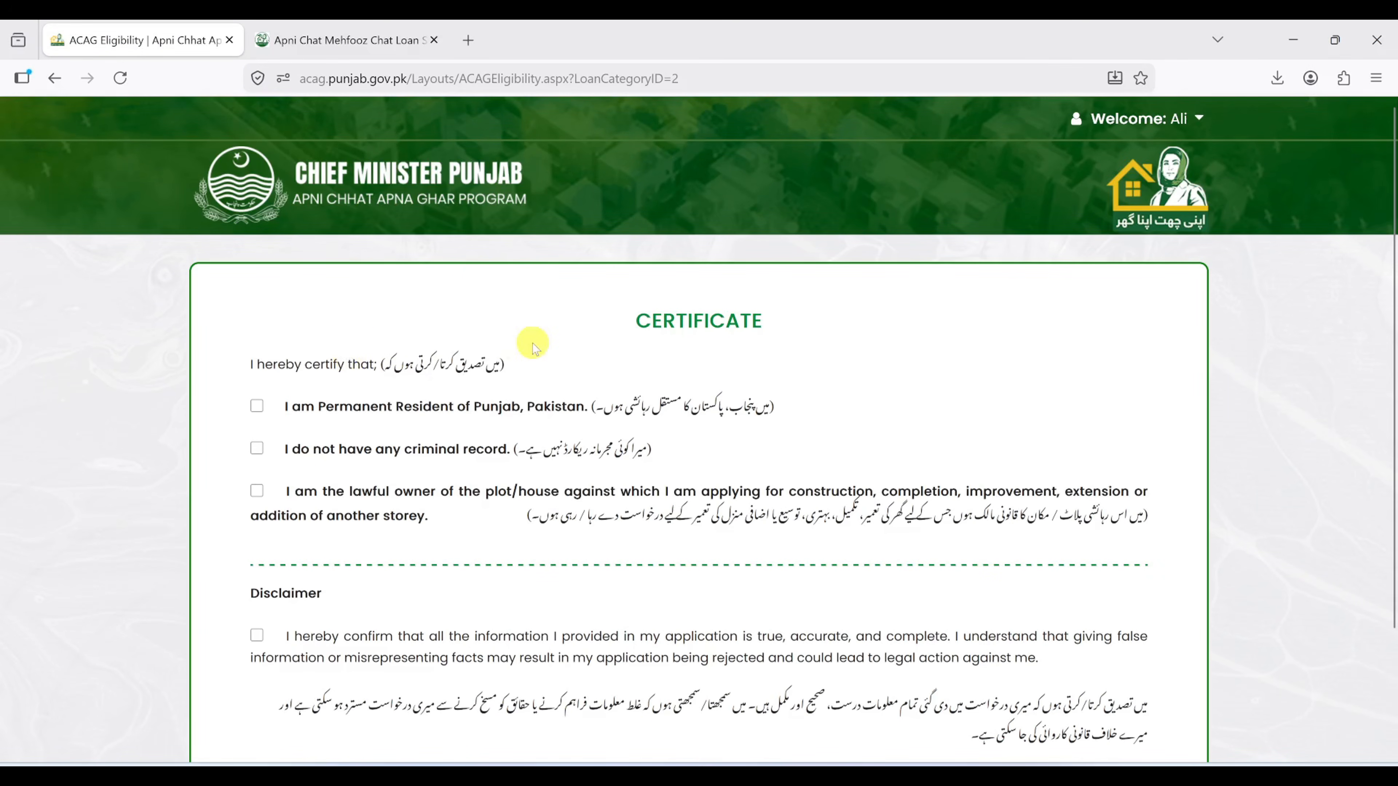
Accept the residency, criminal record and ownership certifications plus the disclaimer, and proceed to the application form.
click(257, 407)
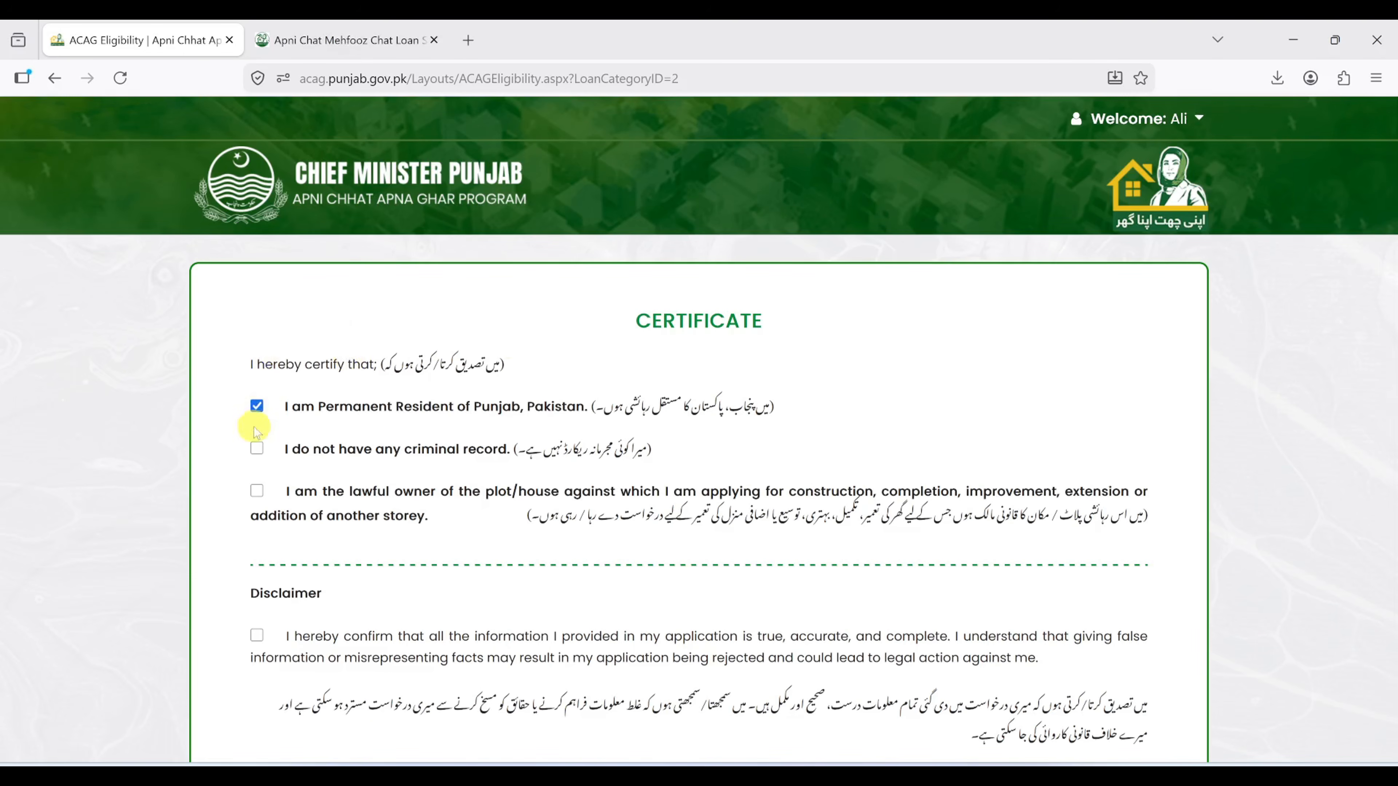
click(257, 449)
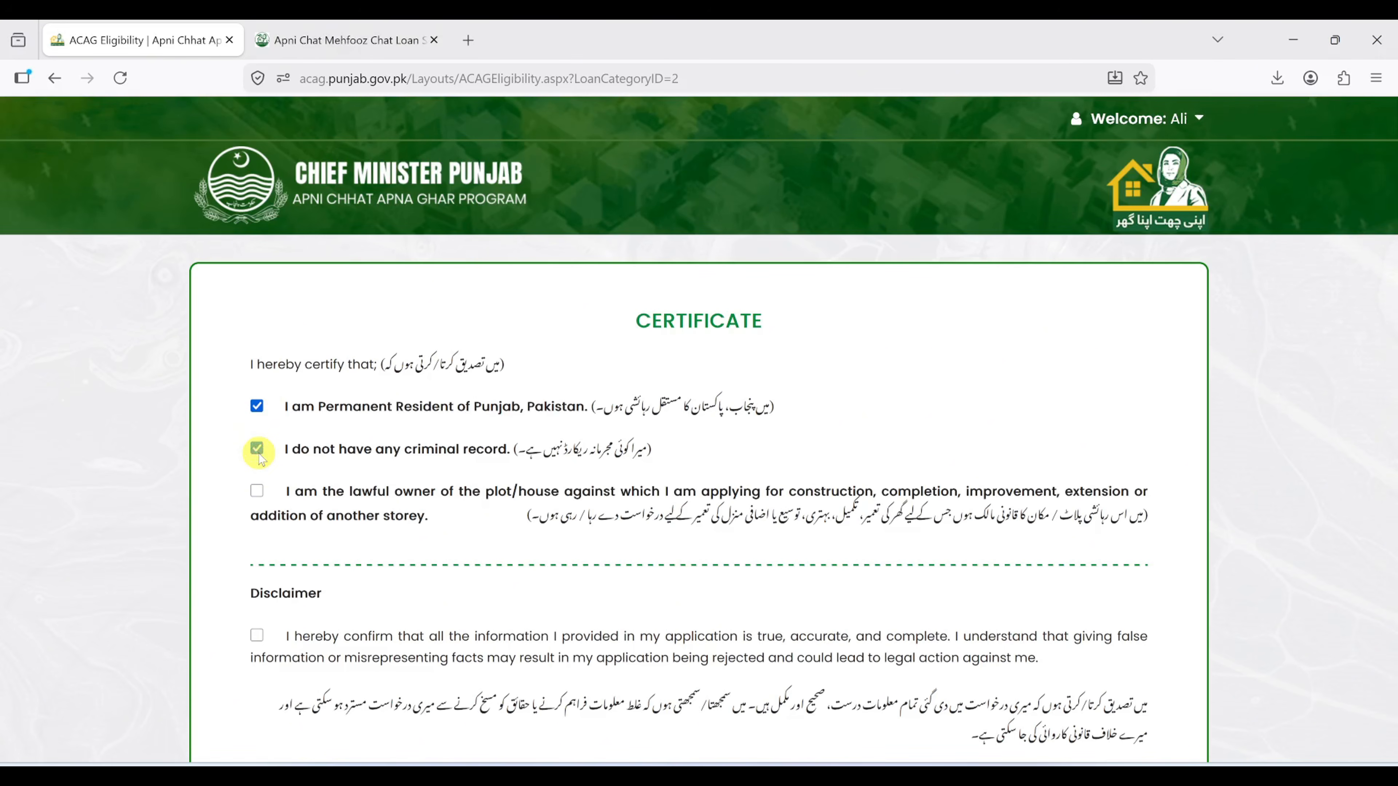
click(257, 491)
scroll(258, 492, down, 3)
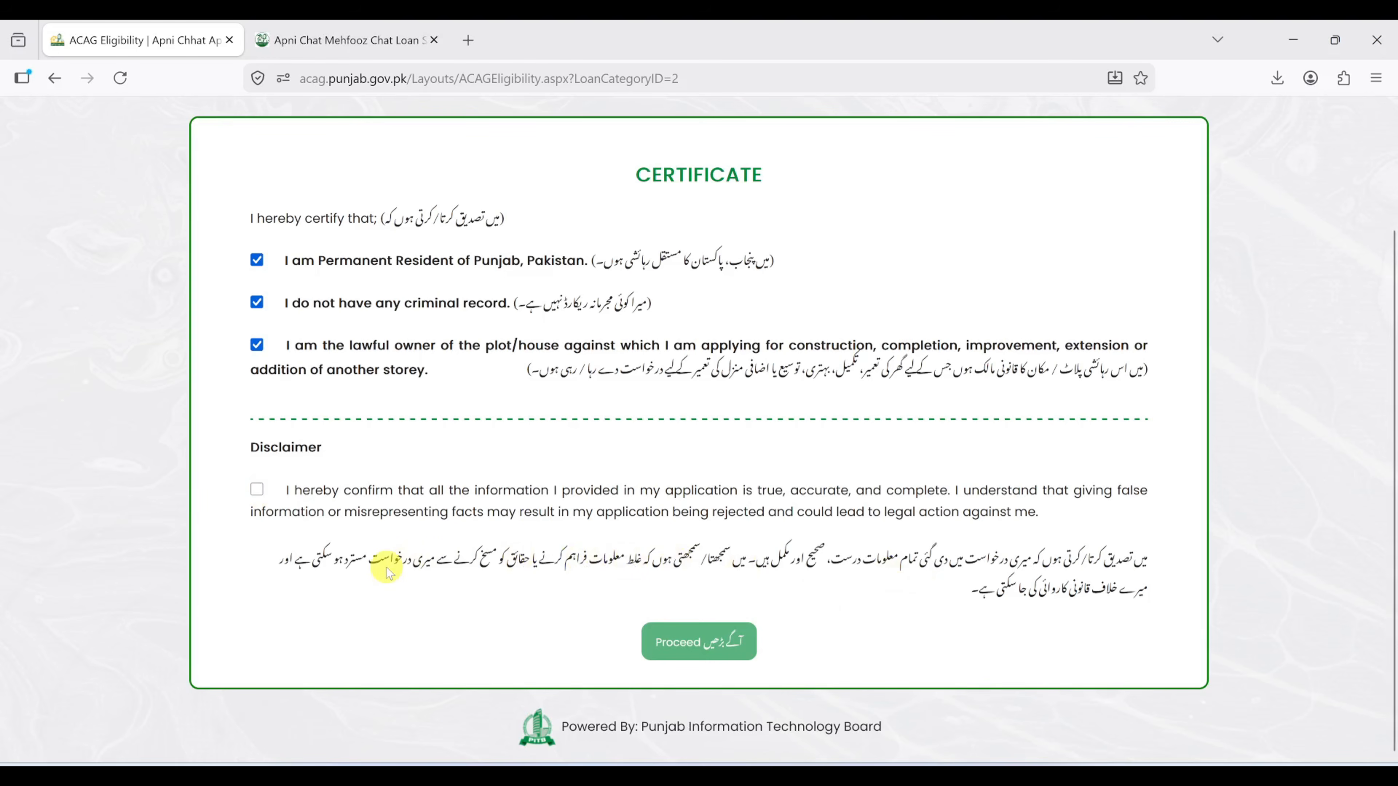
click(257, 489)
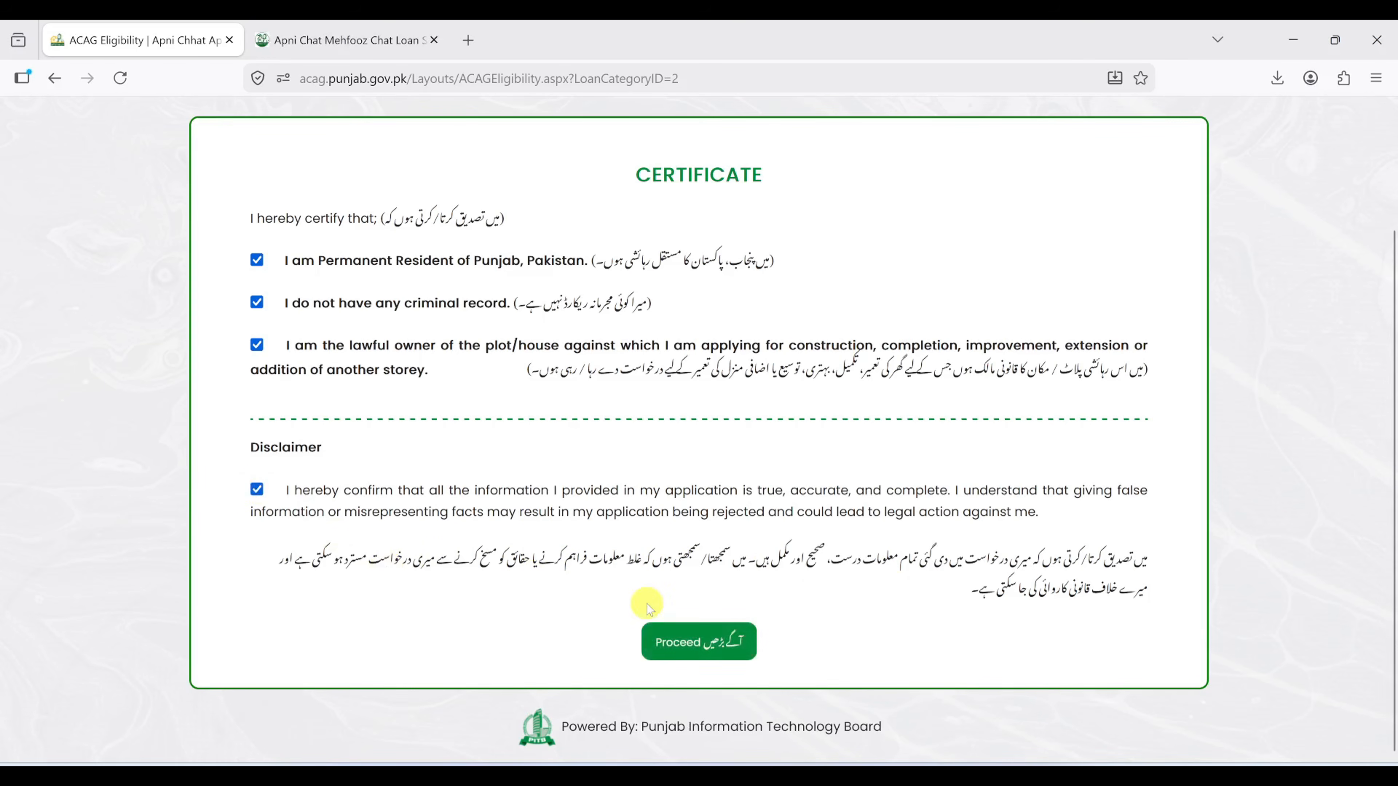
click(701, 652)
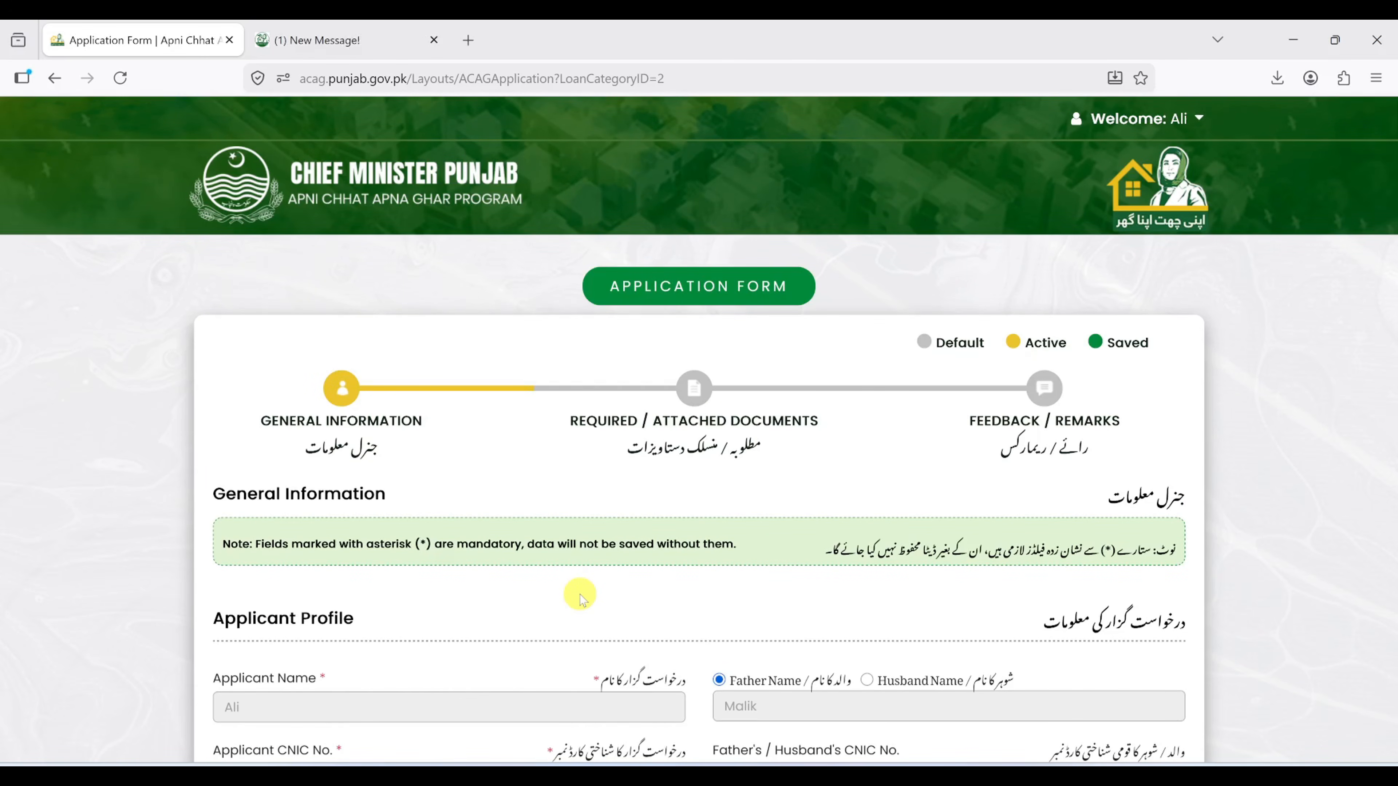
Fill in the applicant's date of birth, religion Islam and marital status Married in the applicant profile.
scroll(579, 597, down, 10)
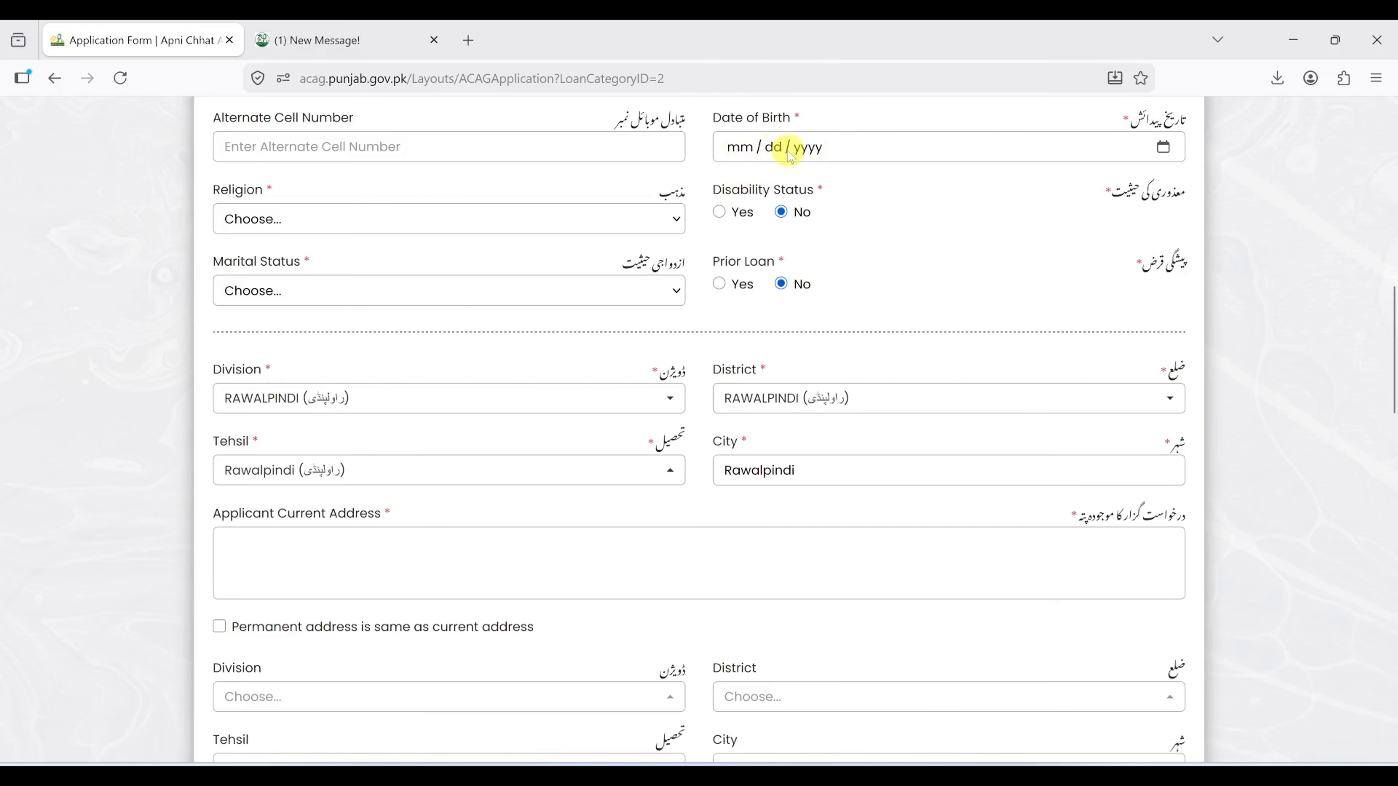
click(1162, 148)
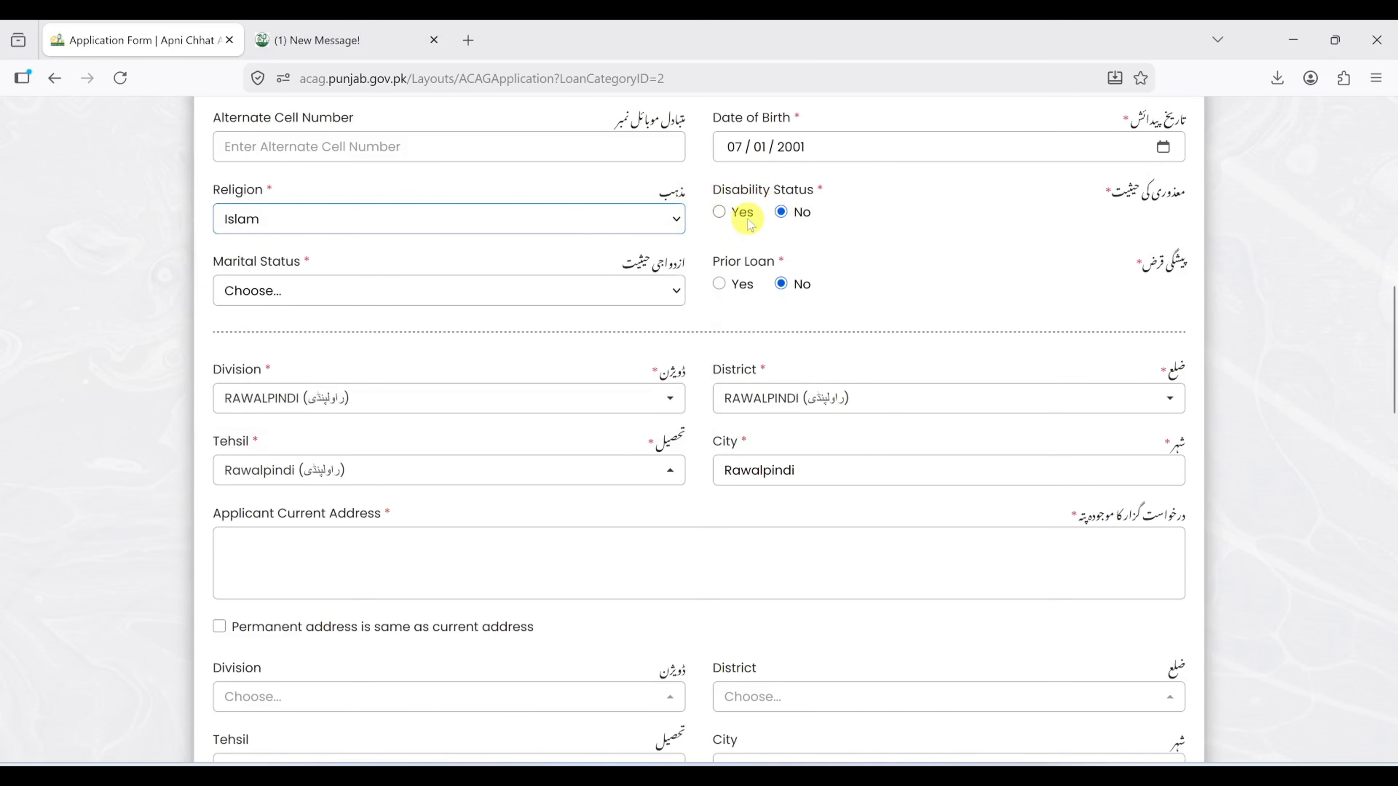
click(390, 291)
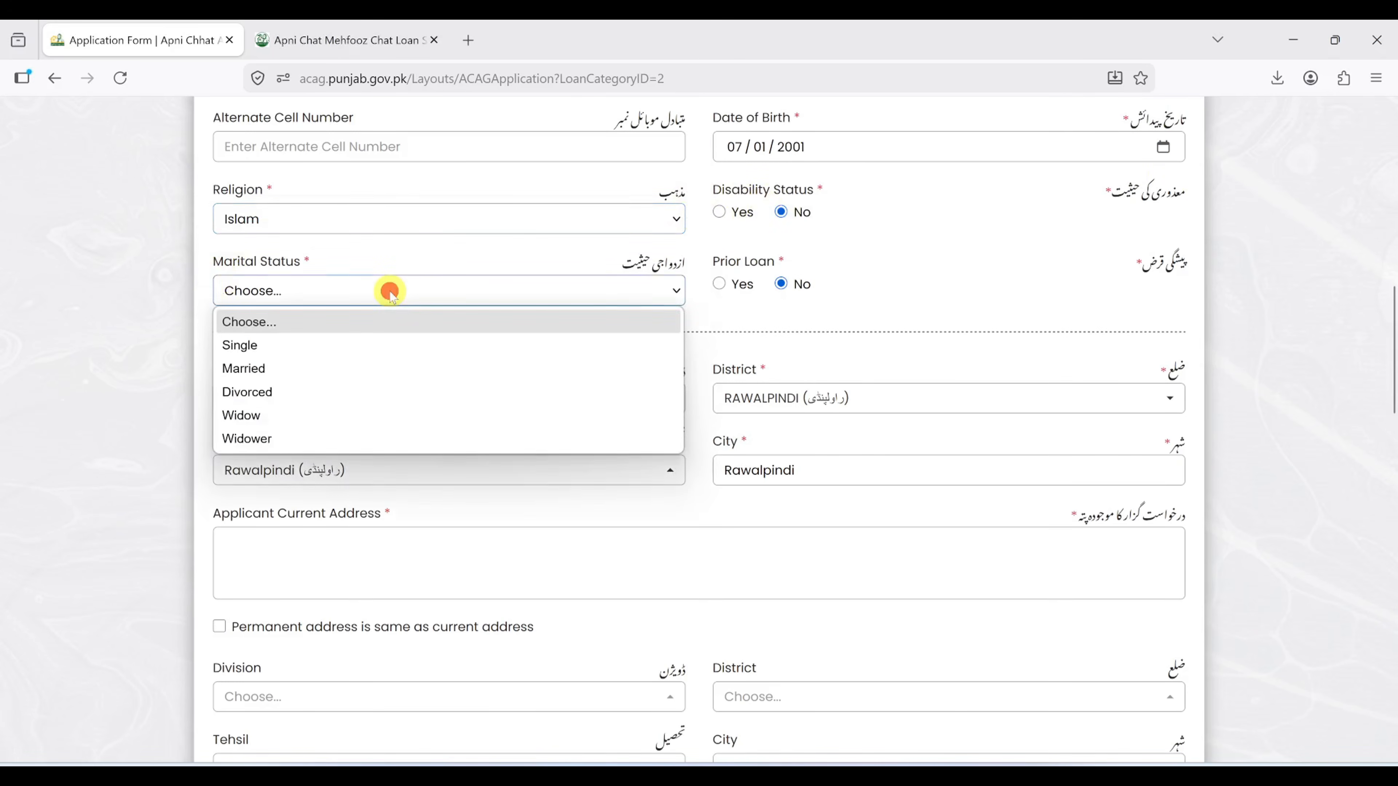
click(245, 370)
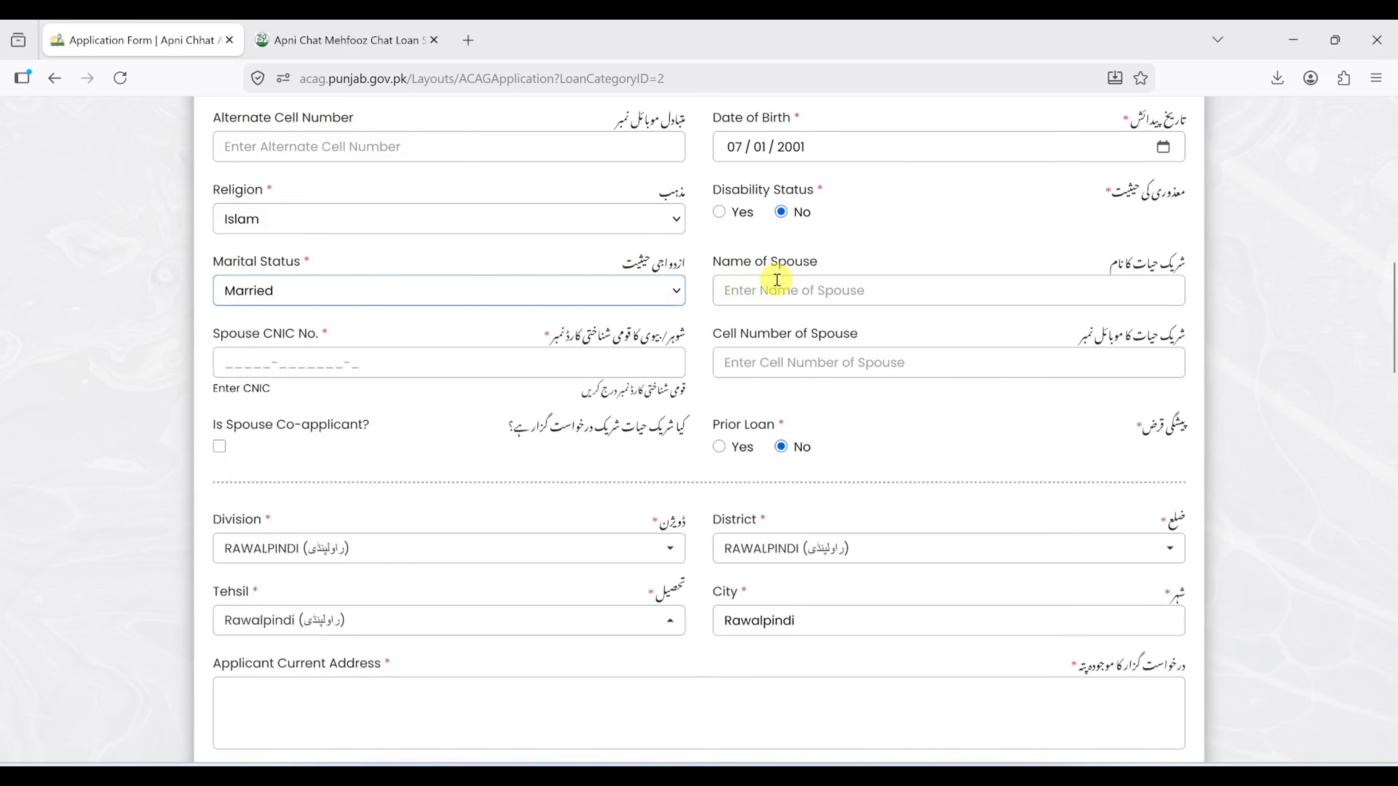
Examine the spouse name, CNIC and cell number fields and try the spouse co-applicant option on and off.
click(963, 287)
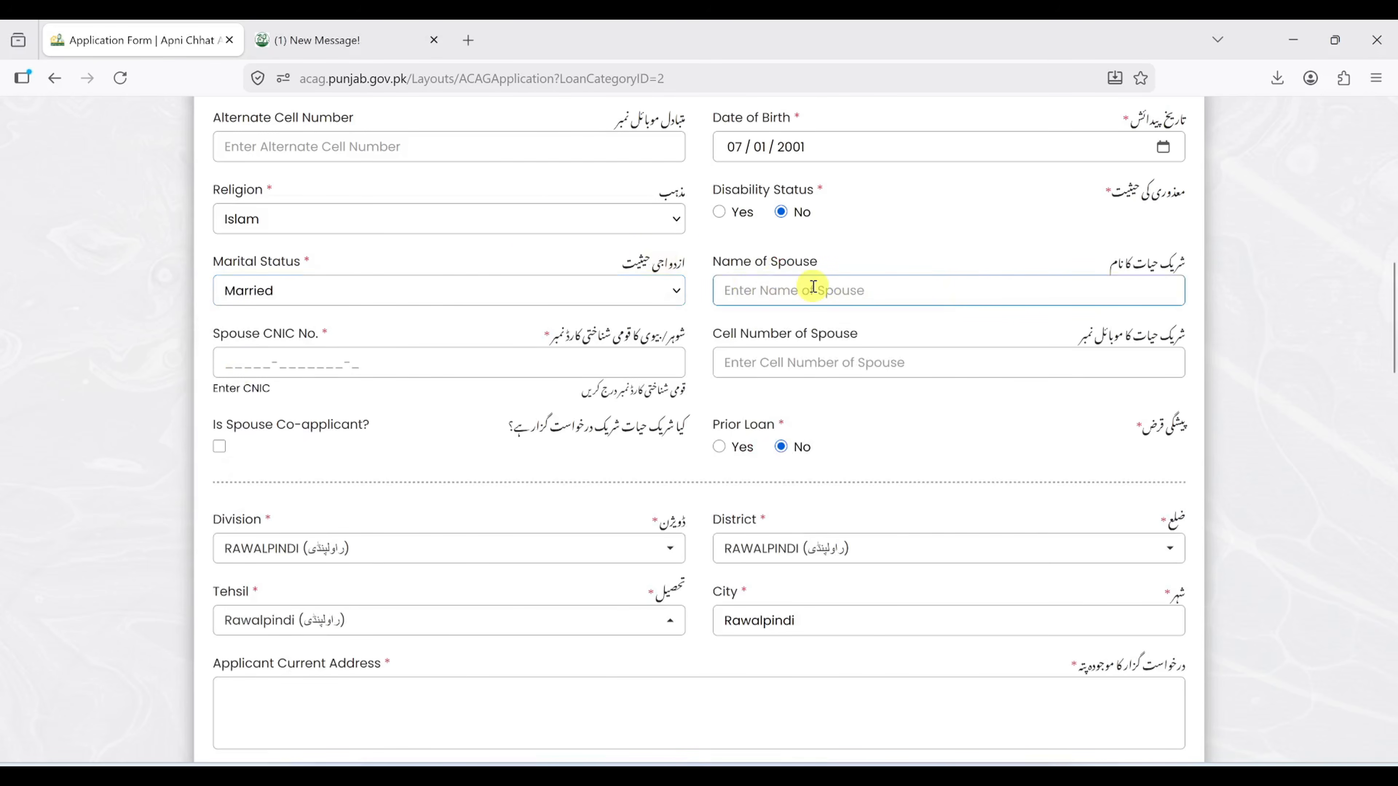
click(374, 367)
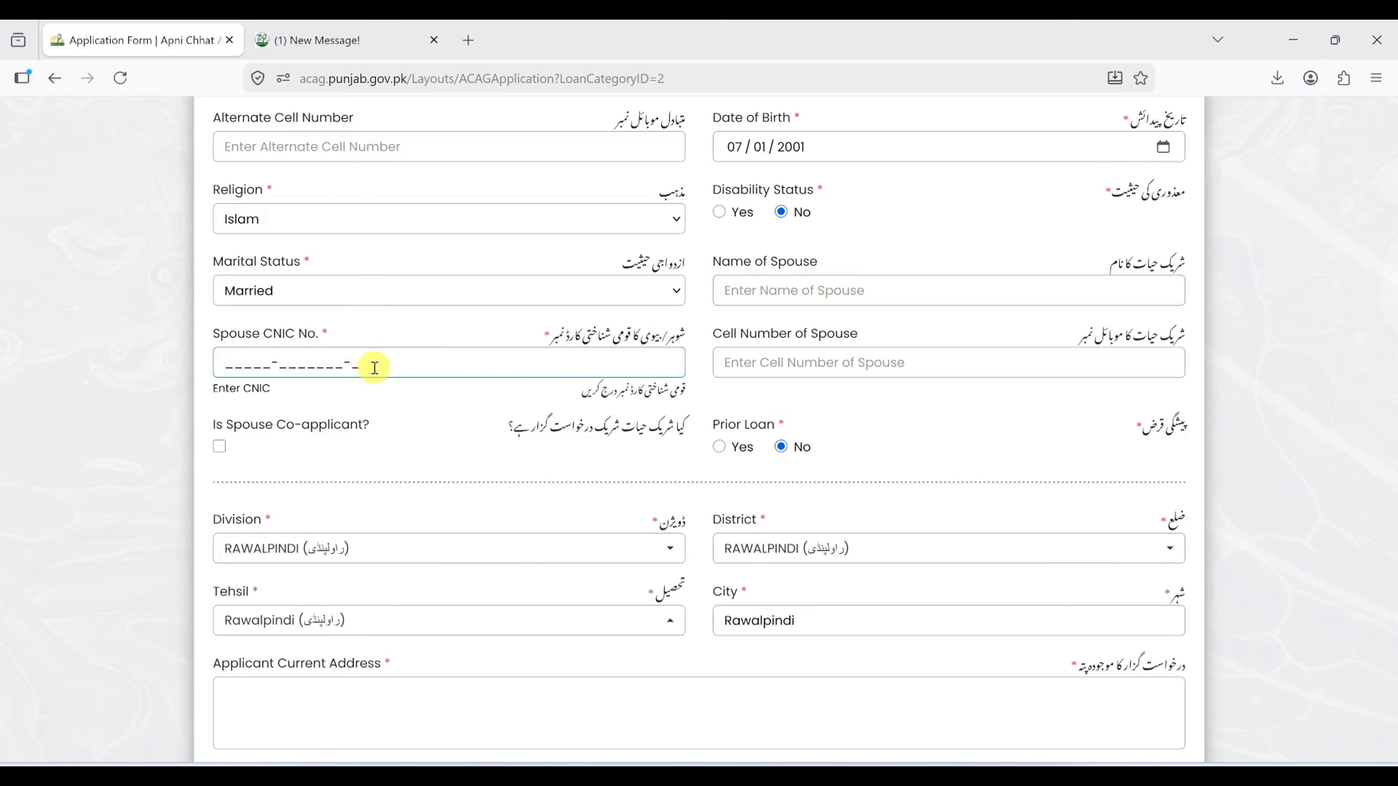
click(819, 368)
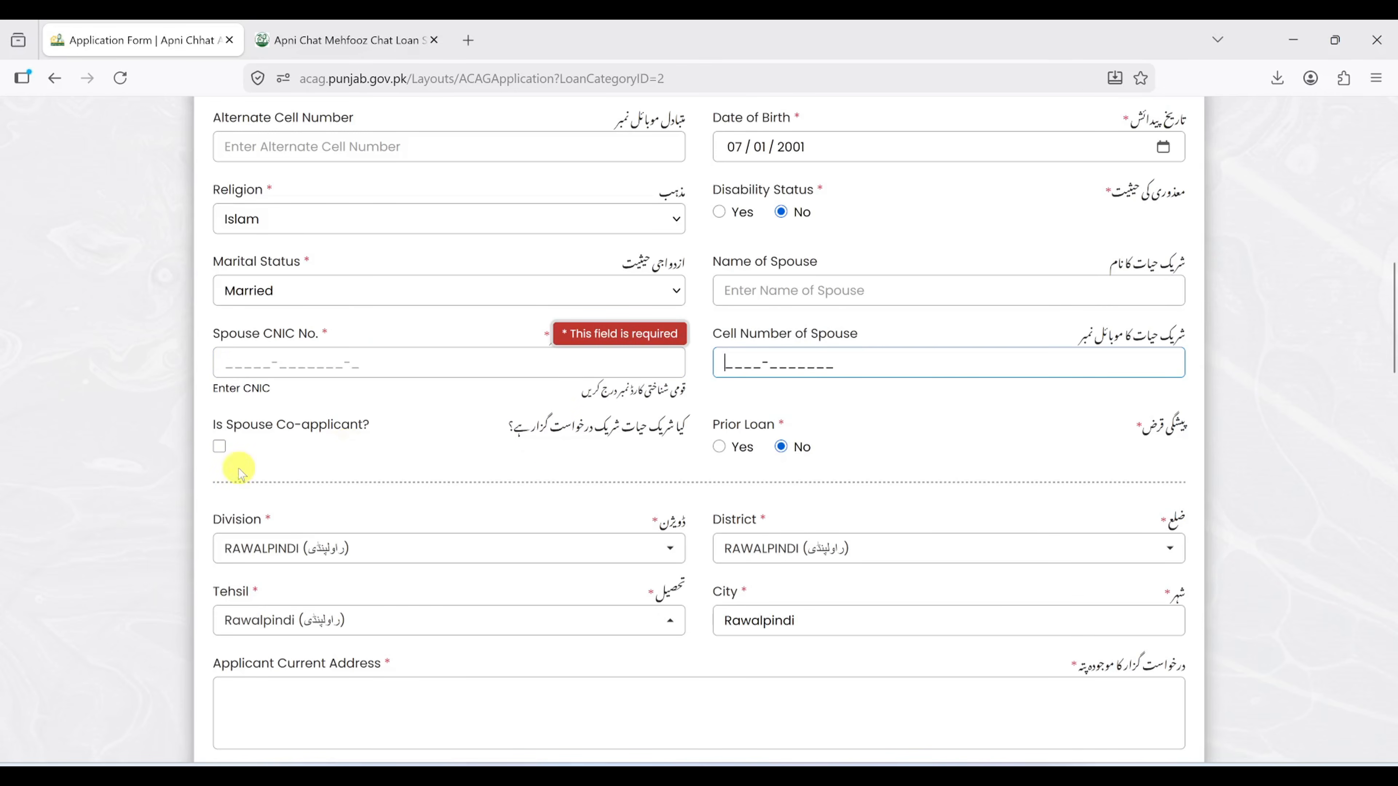
click(219, 451)
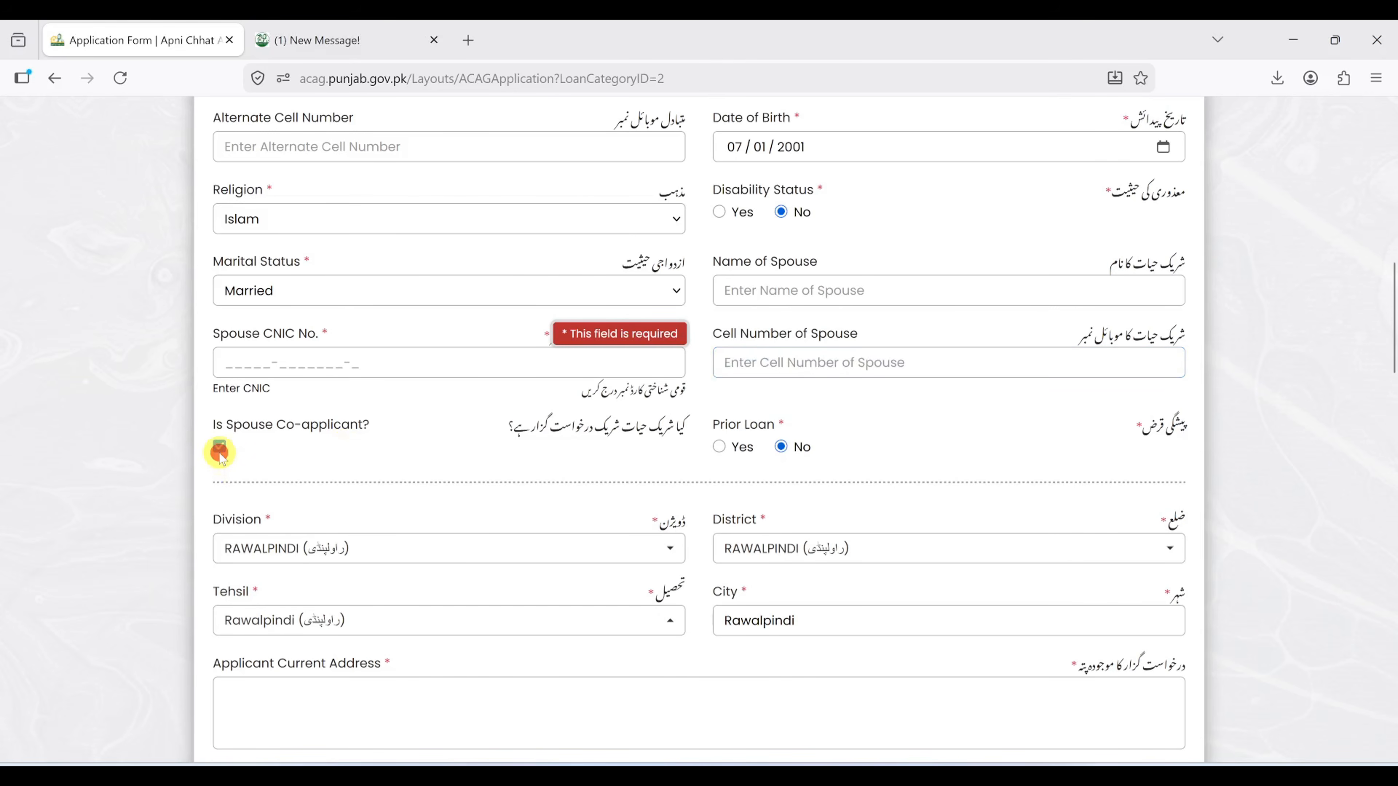
click(219, 450)
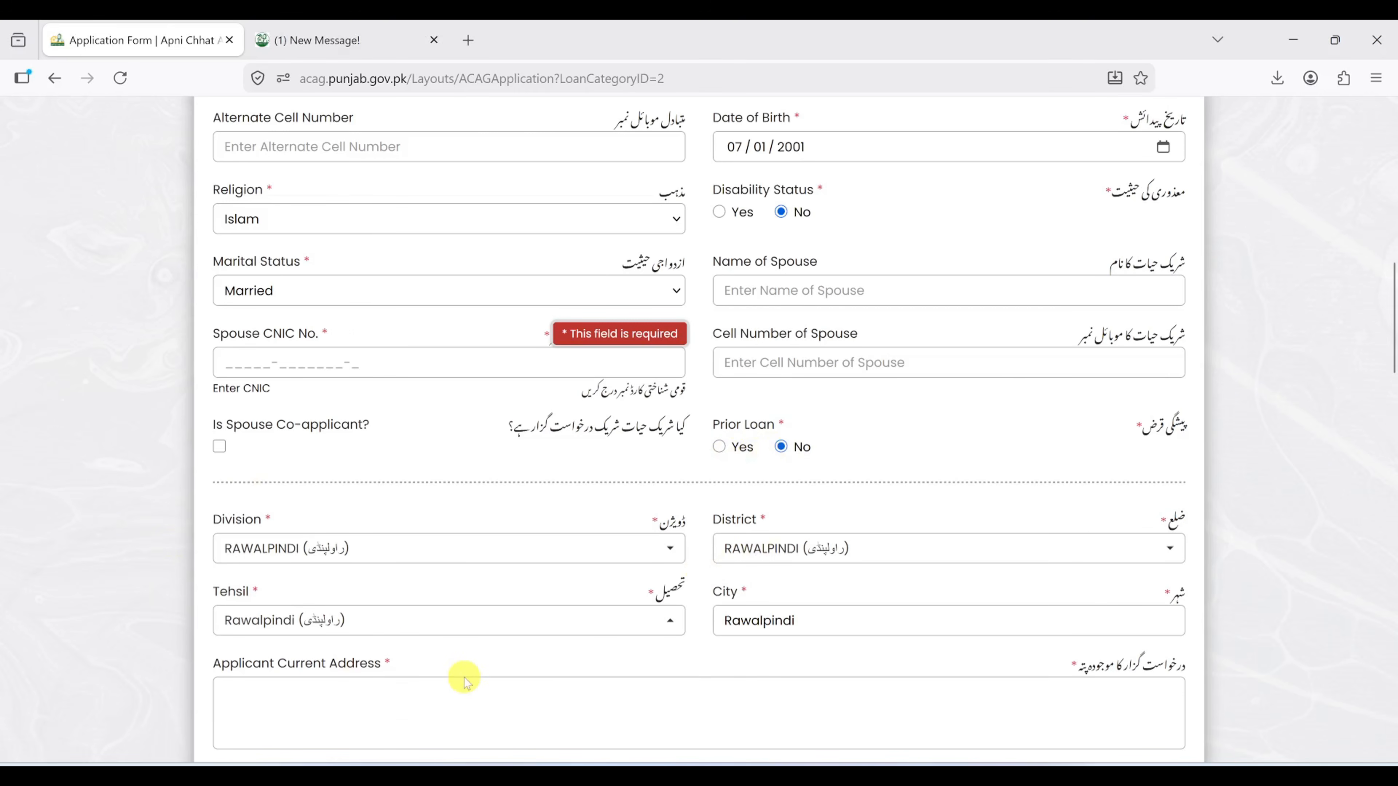
Mark the applicant's permanent address as the same as the current address.
click(373, 703)
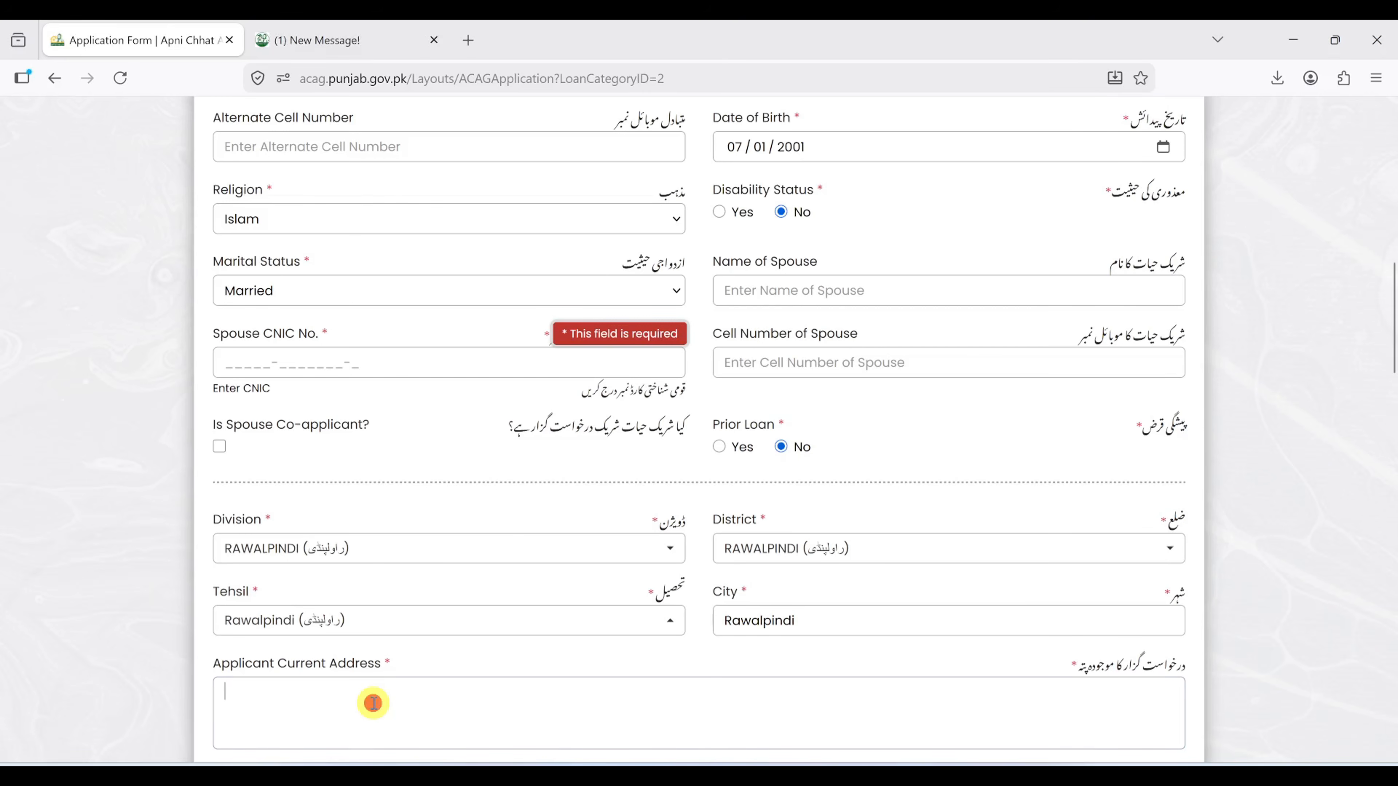
scroll(371, 699, down, 10)
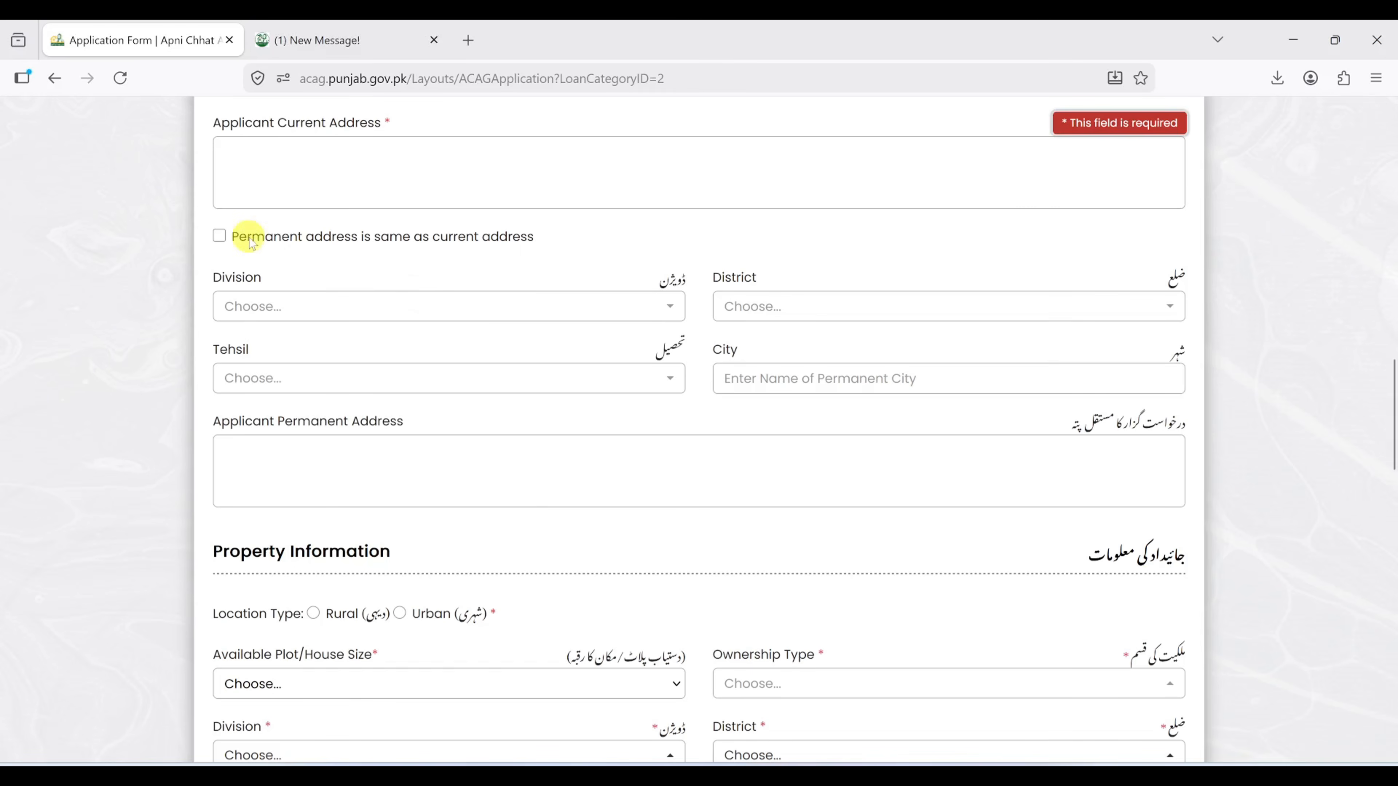
click(220, 236)
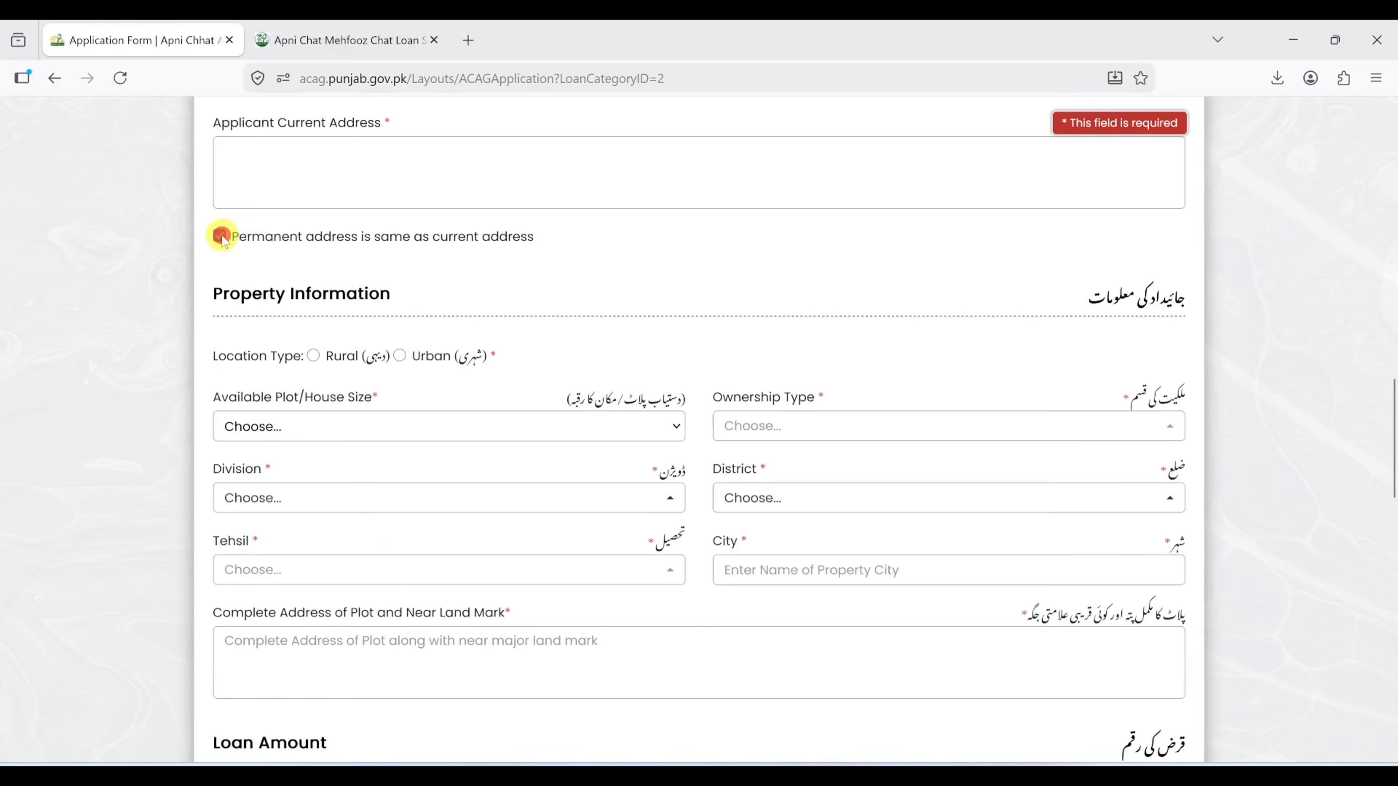
click(222, 237)
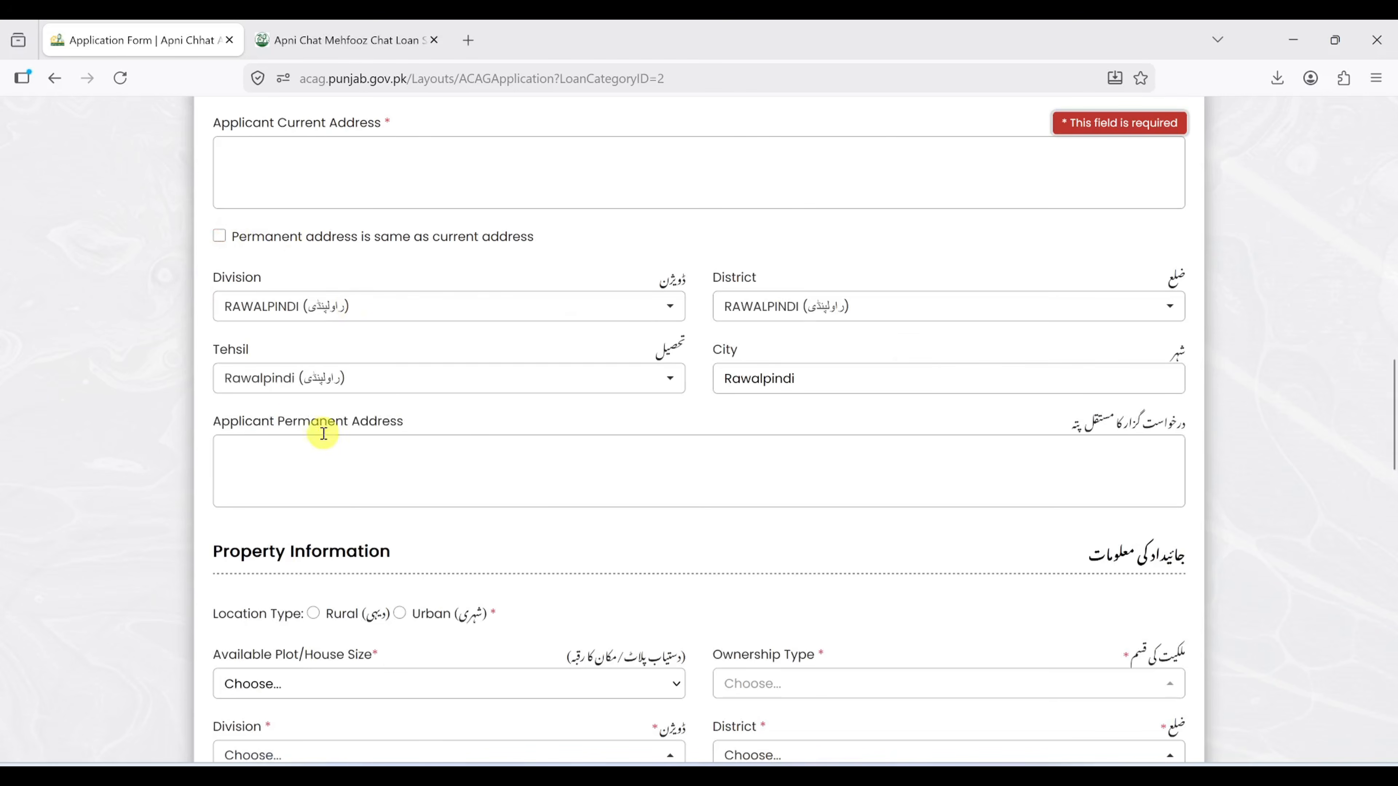
click(223, 237)
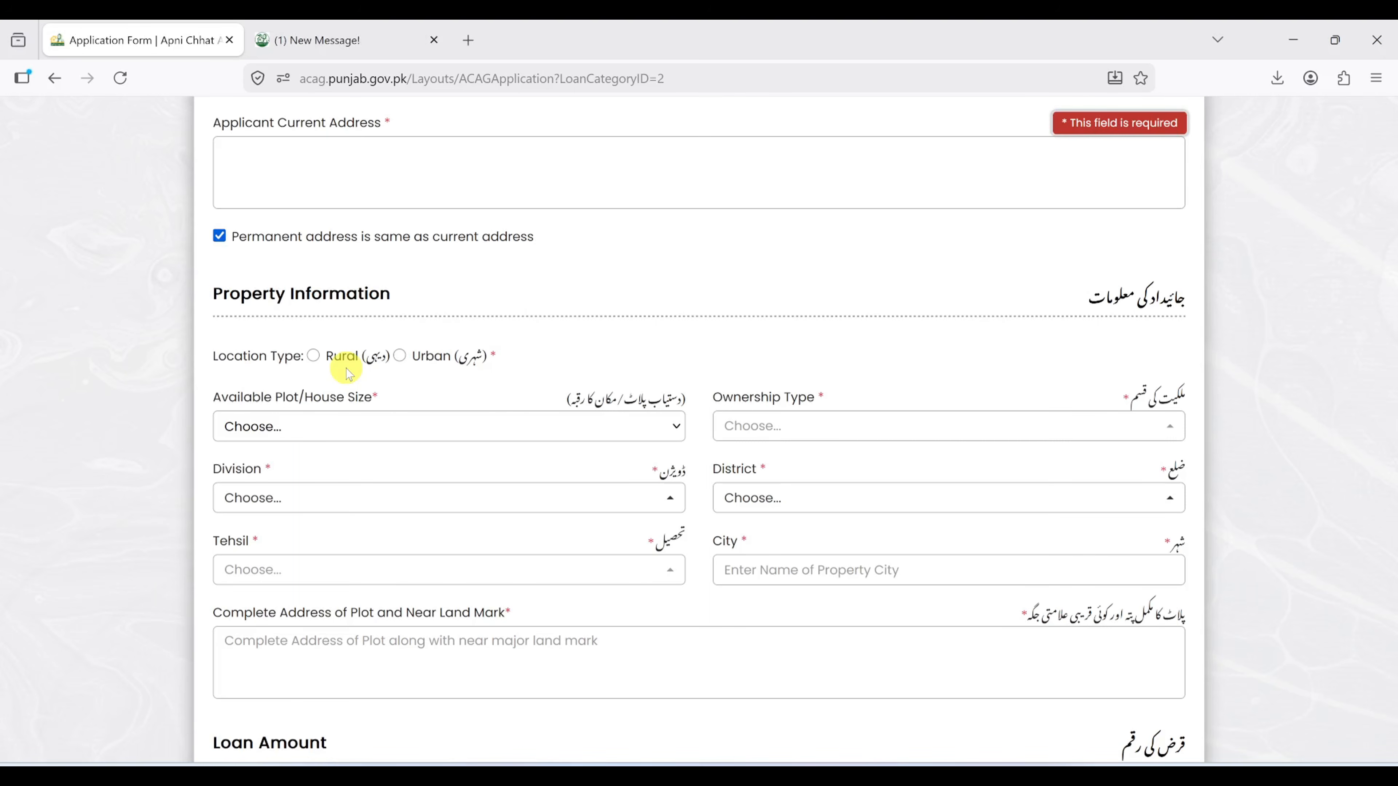
Set the property's location type to Urban, plot size to Upto 5 Marla and ownership type to Ownership Document.
click(312, 356)
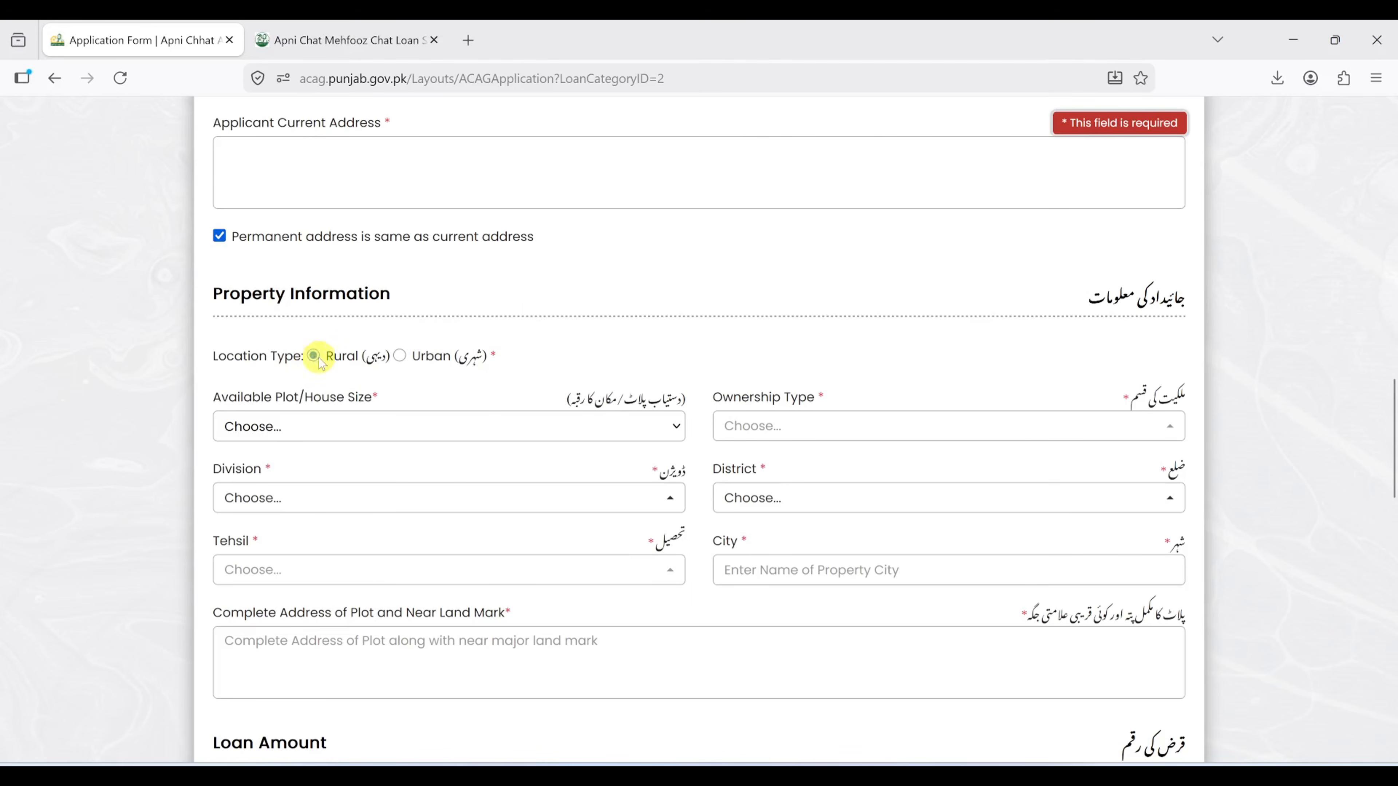
click(400, 357)
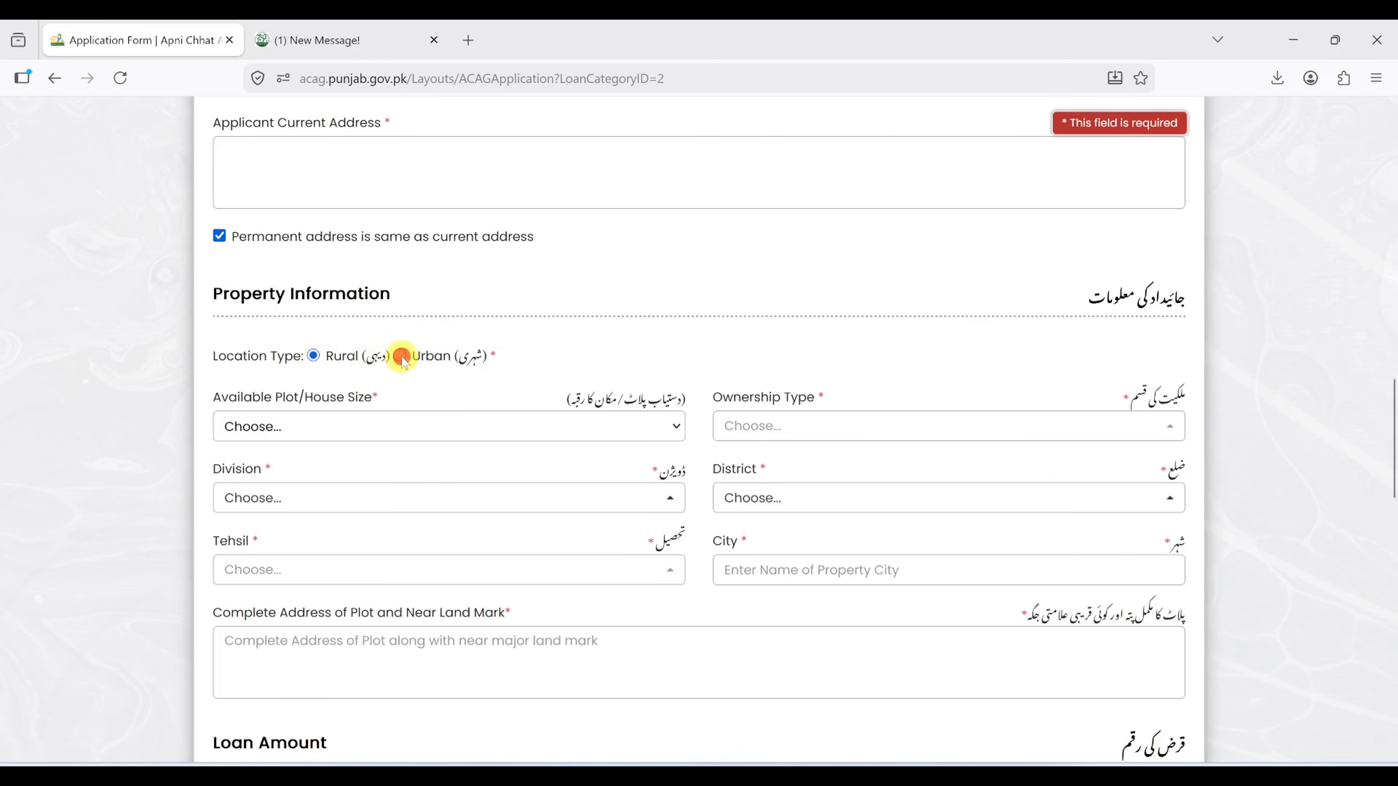
click(335, 432)
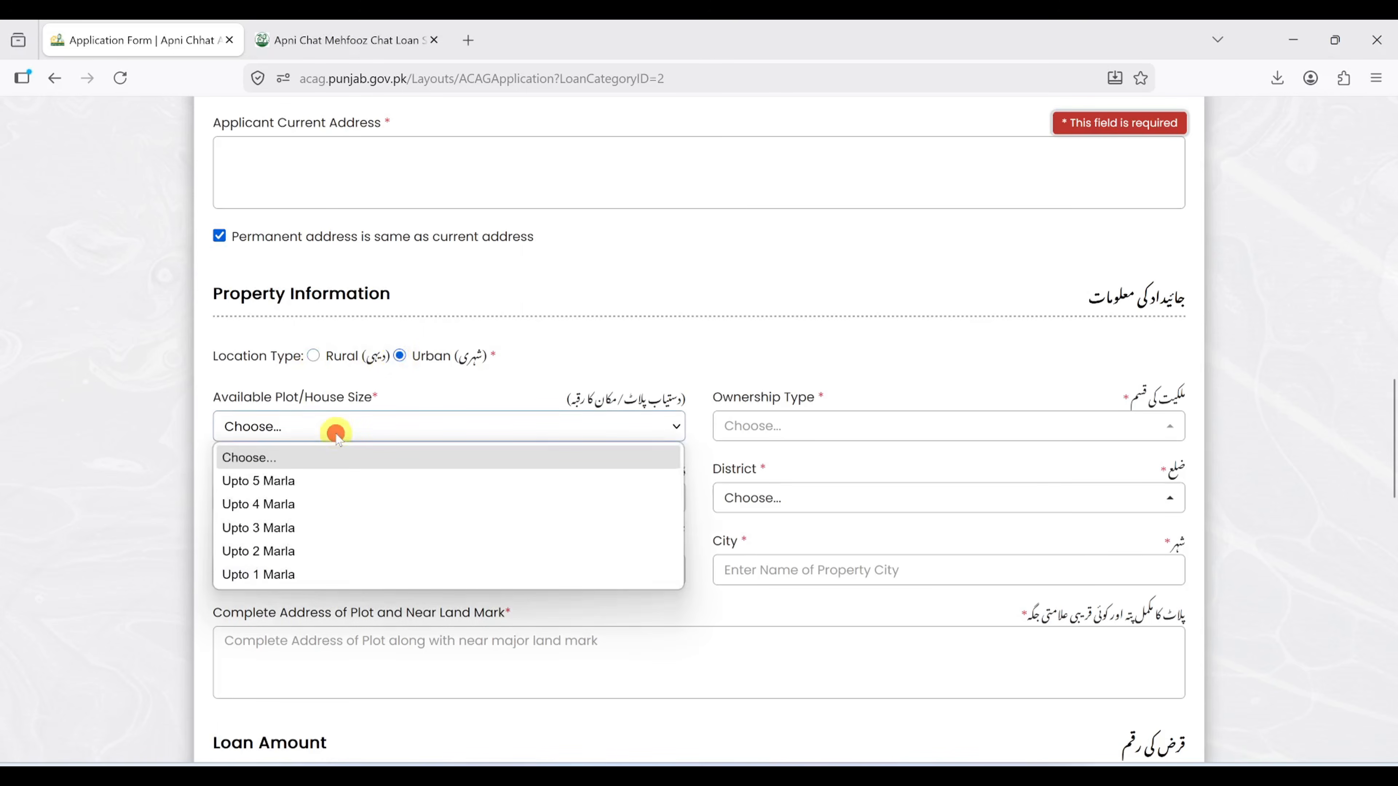
click(280, 487)
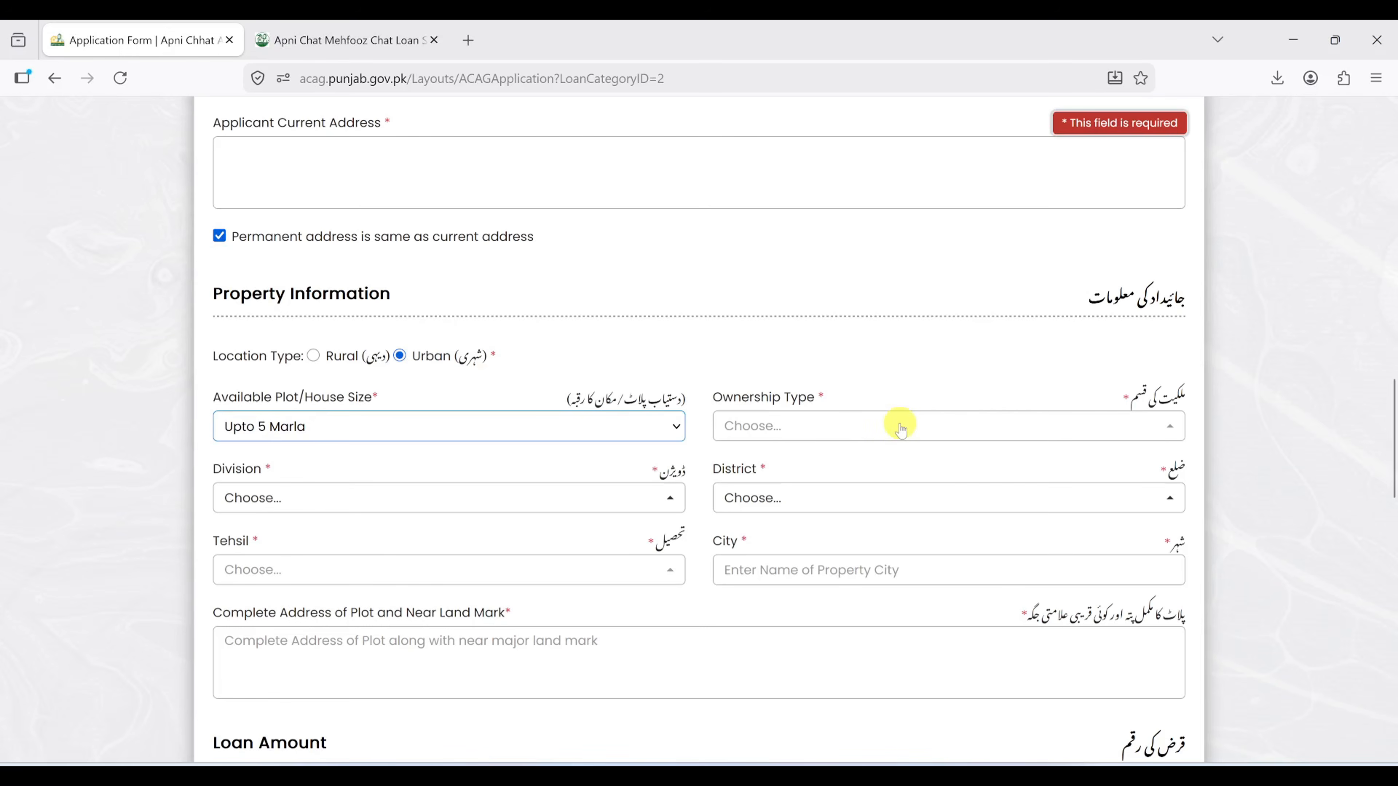
click(923, 426)
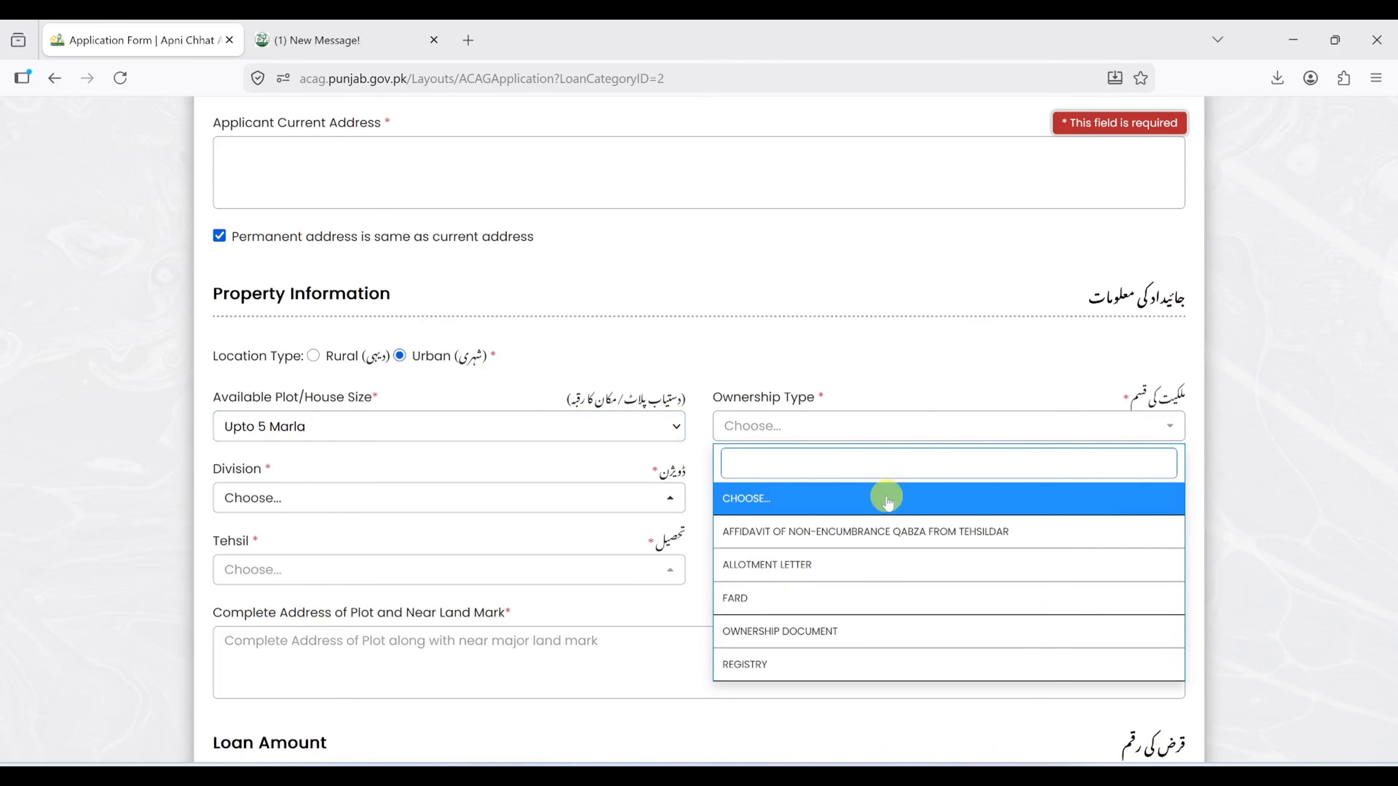
click(797, 633)
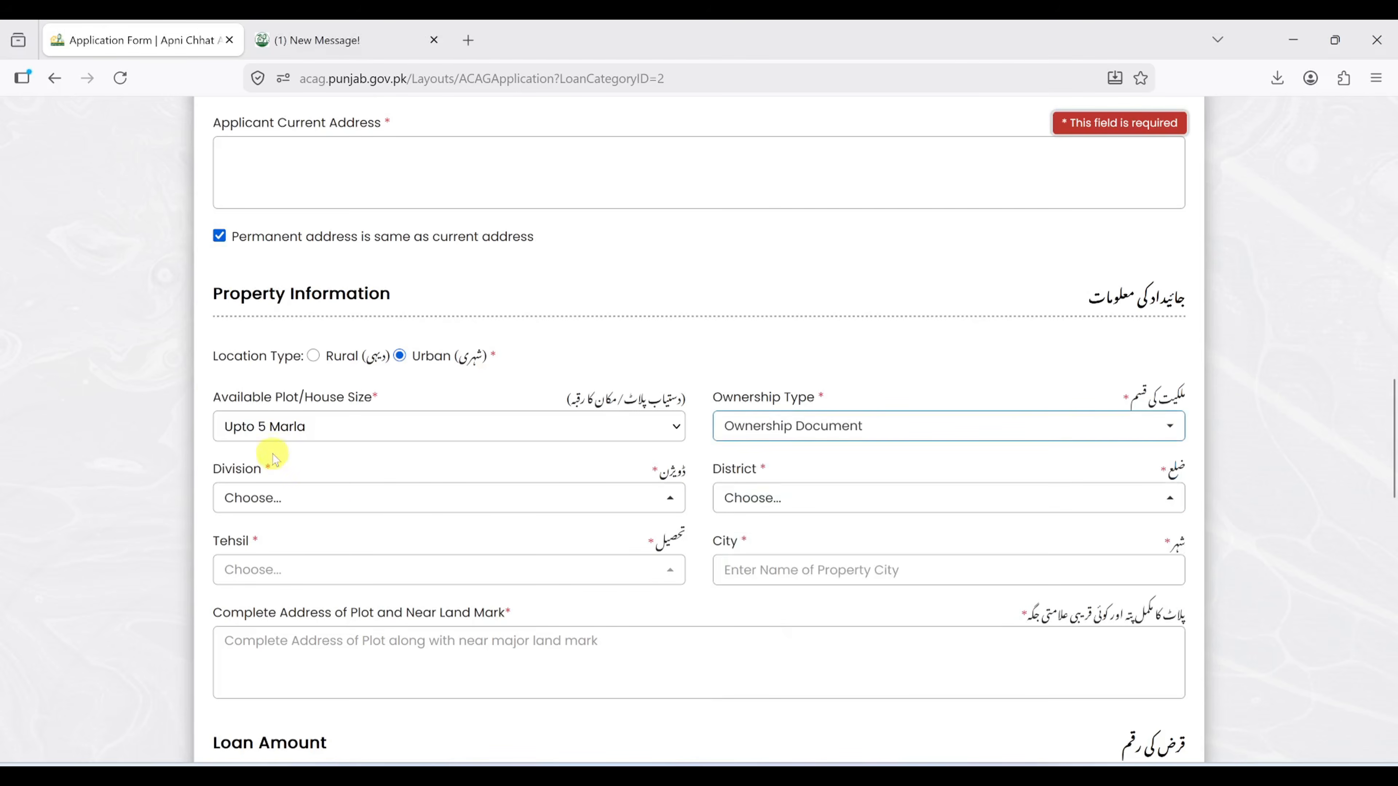
Set both the division and the district of the property to Rawalpindi.
click(333, 500)
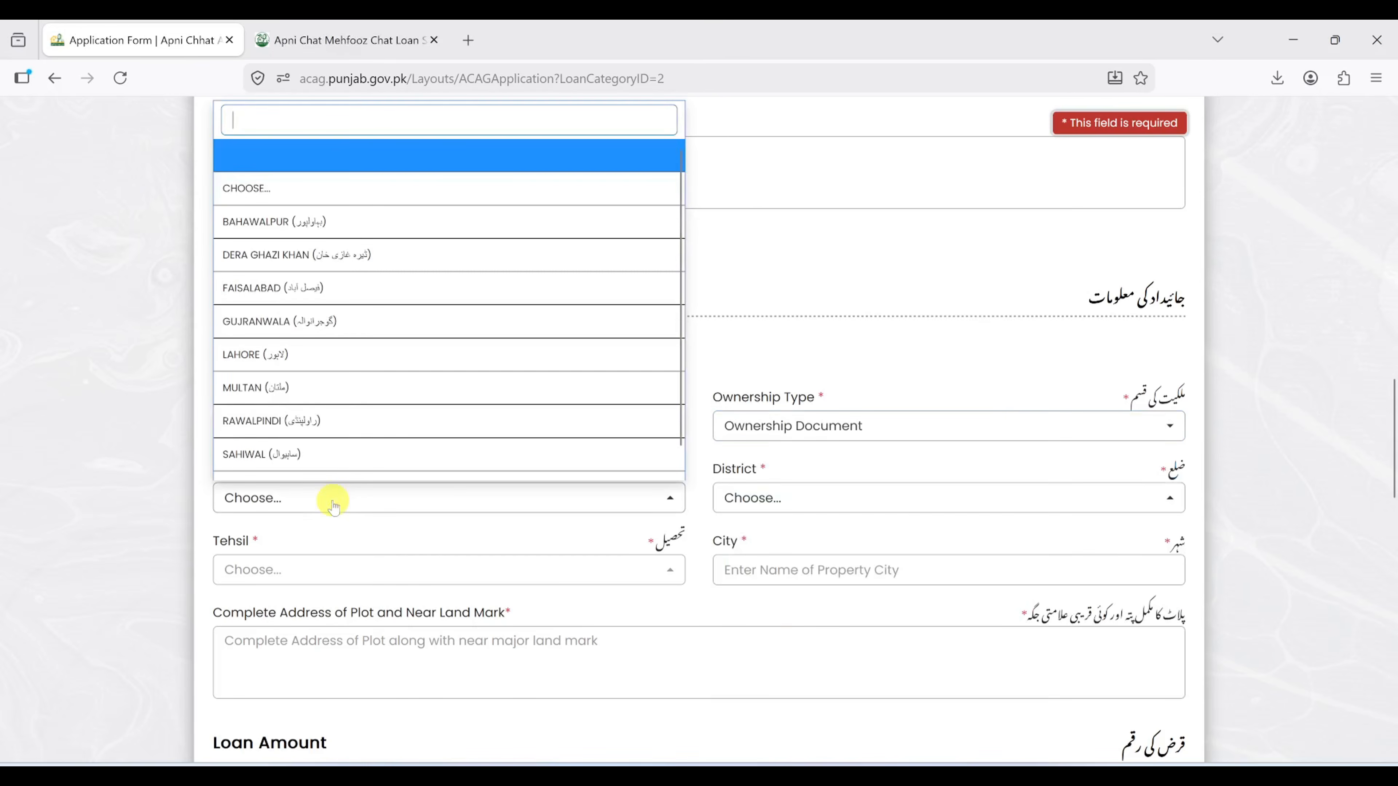
text(rawAL)
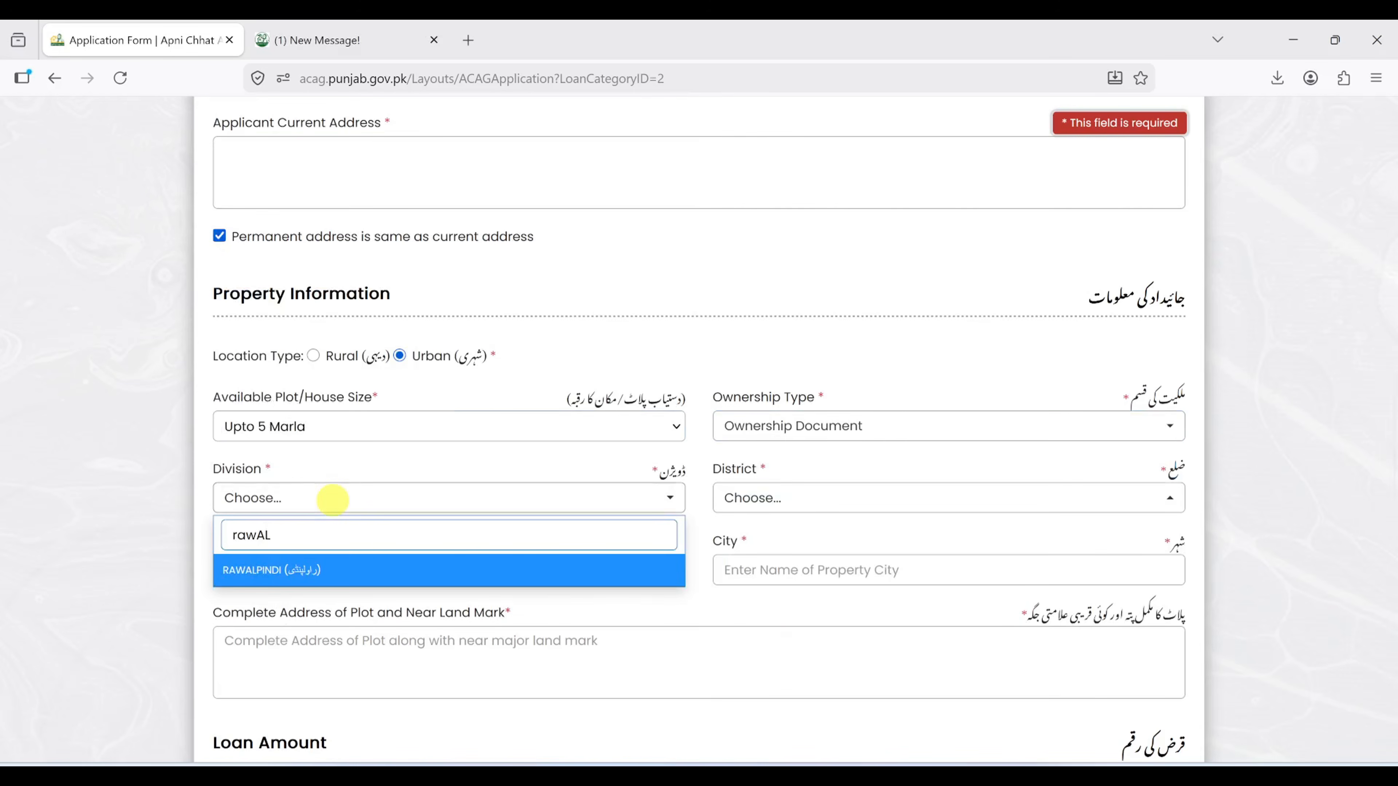
click(306, 571)
click(804, 498)
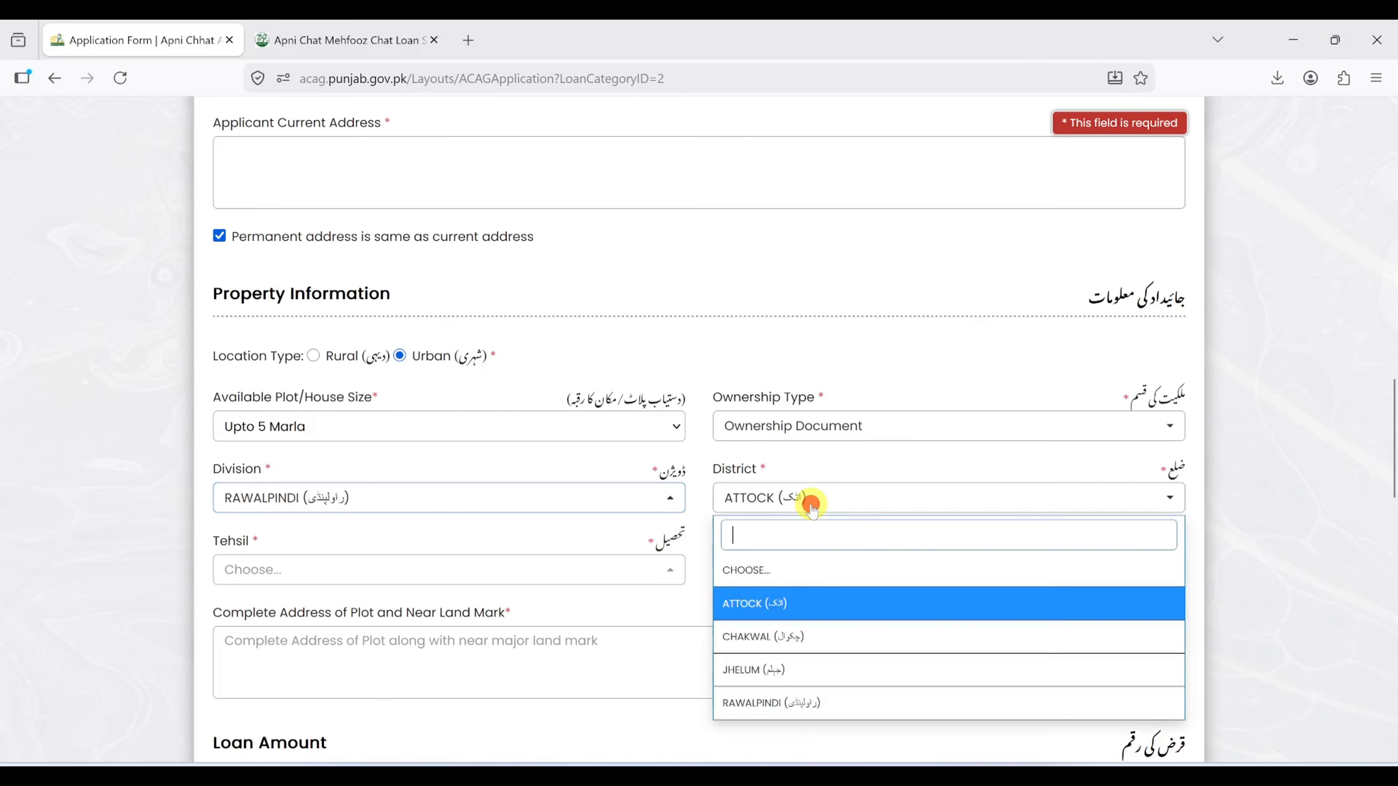
text(RAWA)
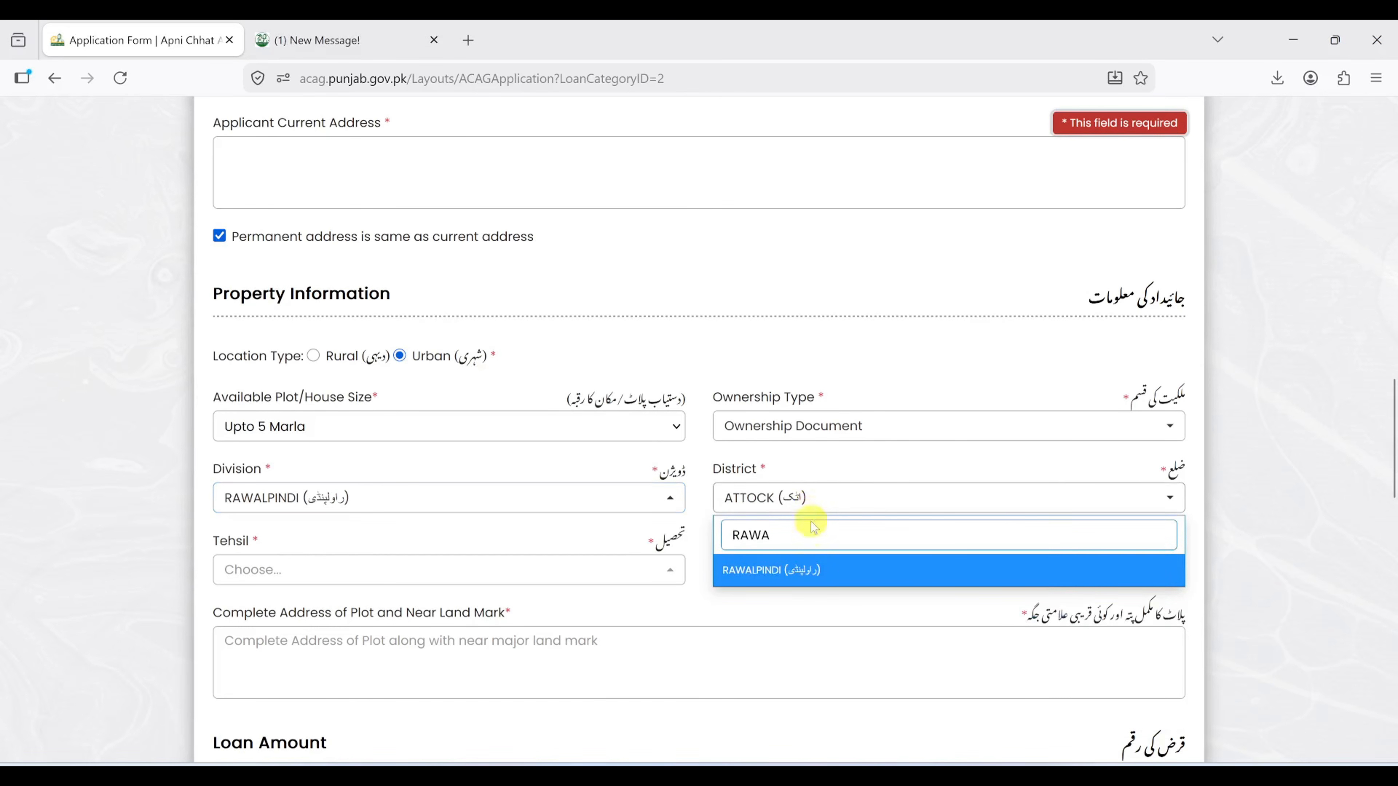
click(803, 570)
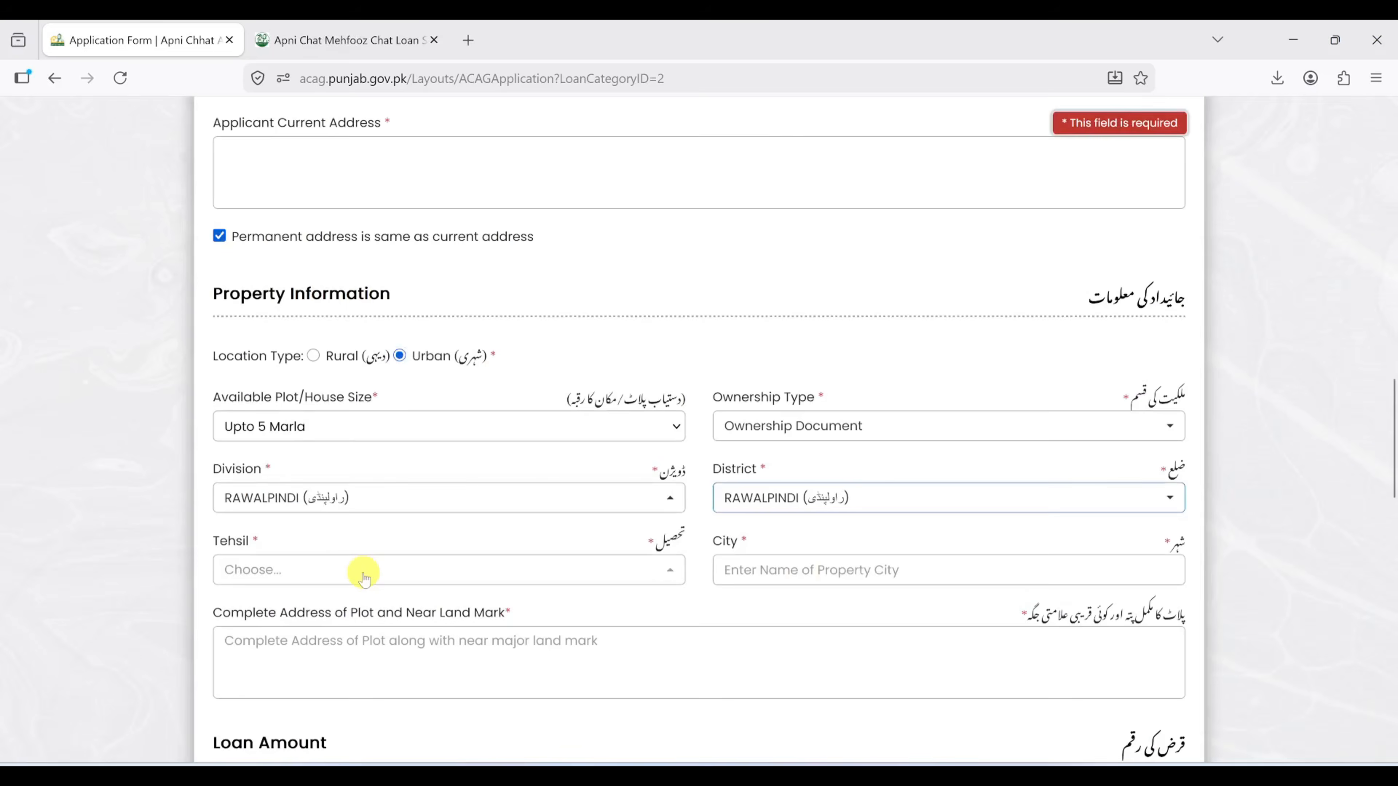
Set the property's tehsil to Rawalpindi and enter Rawalindi as its city.
click(363, 572)
text(RAWA)
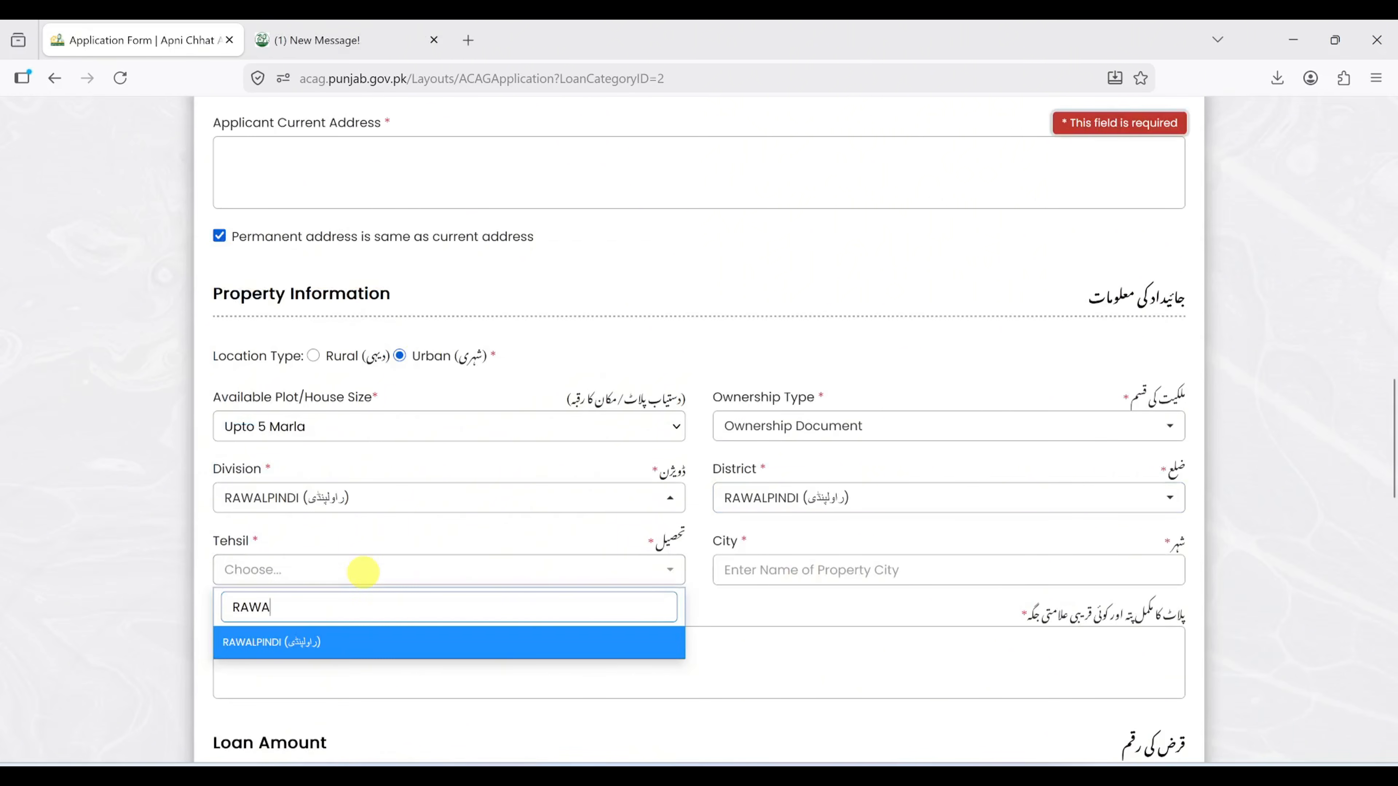
click(300, 641)
click(769, 570)
text(Rawalindi)
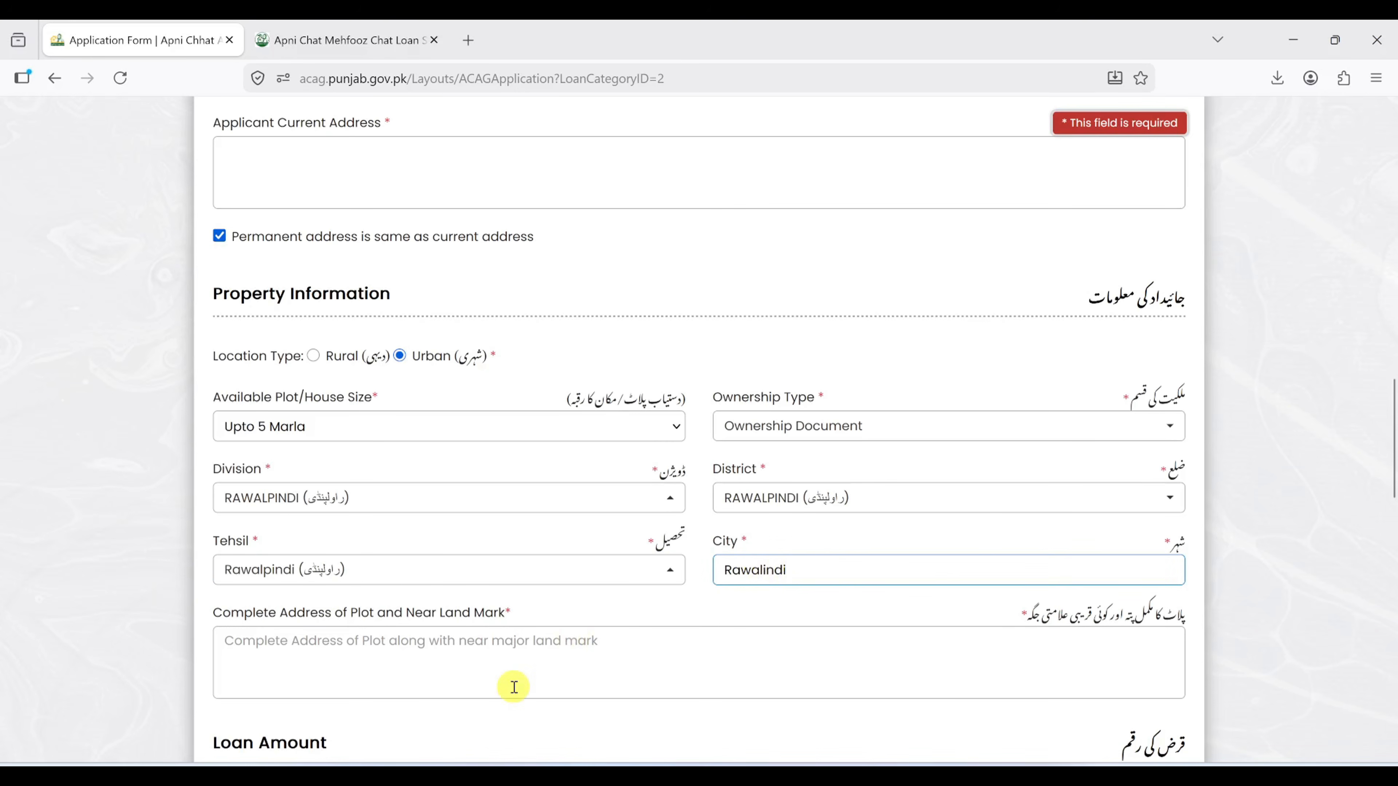
click(280, 655)
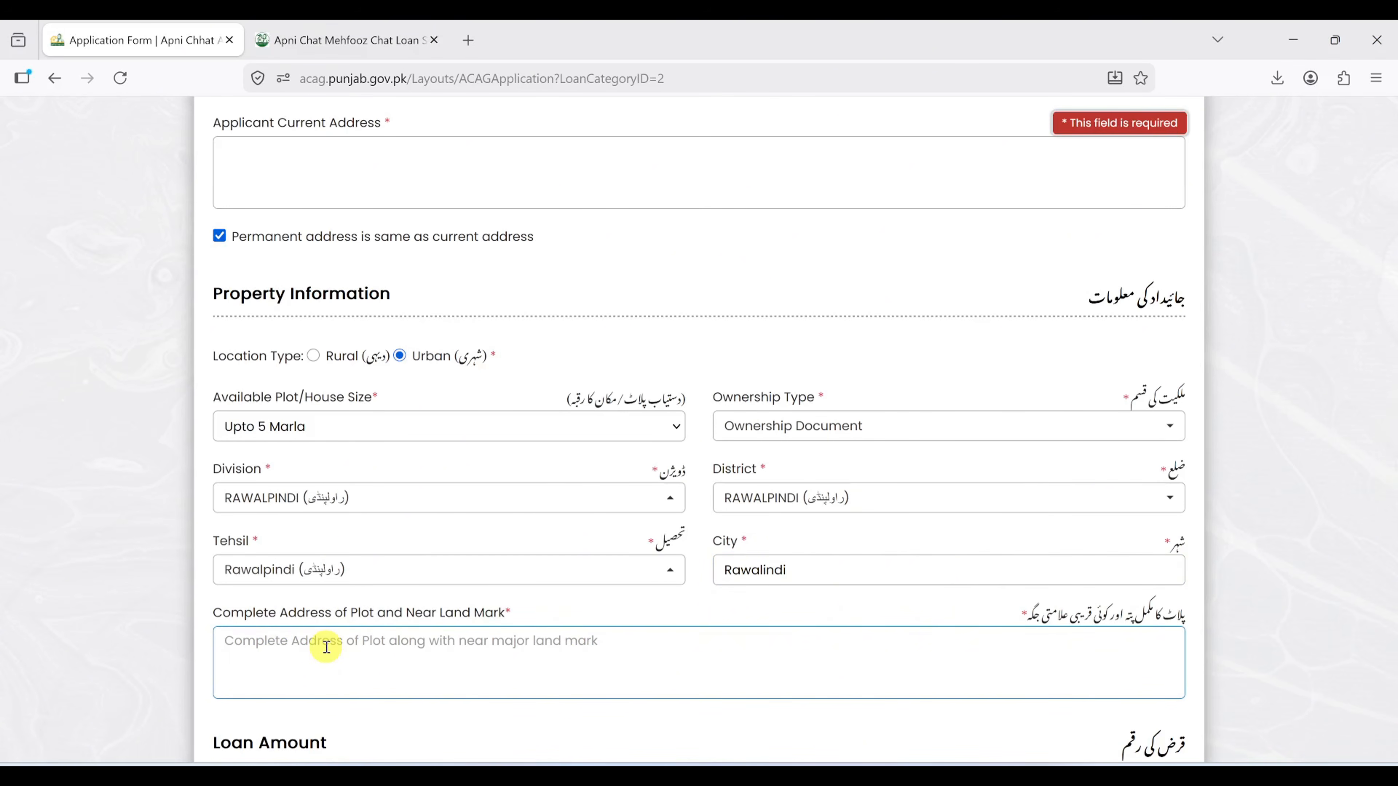
Set the required loan amount to 90000 in the loan section.
scroll(326, 647, down, 10)
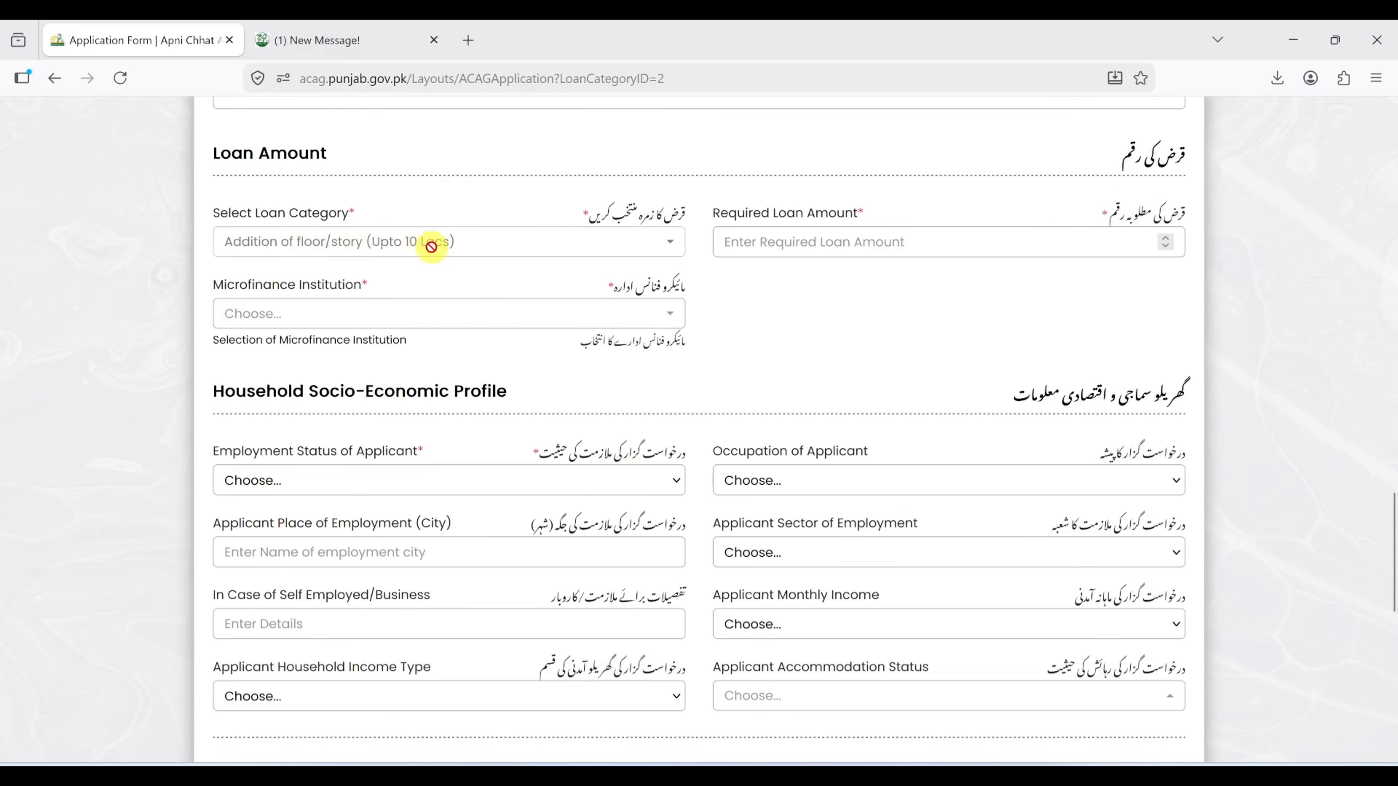
click(749, 249)
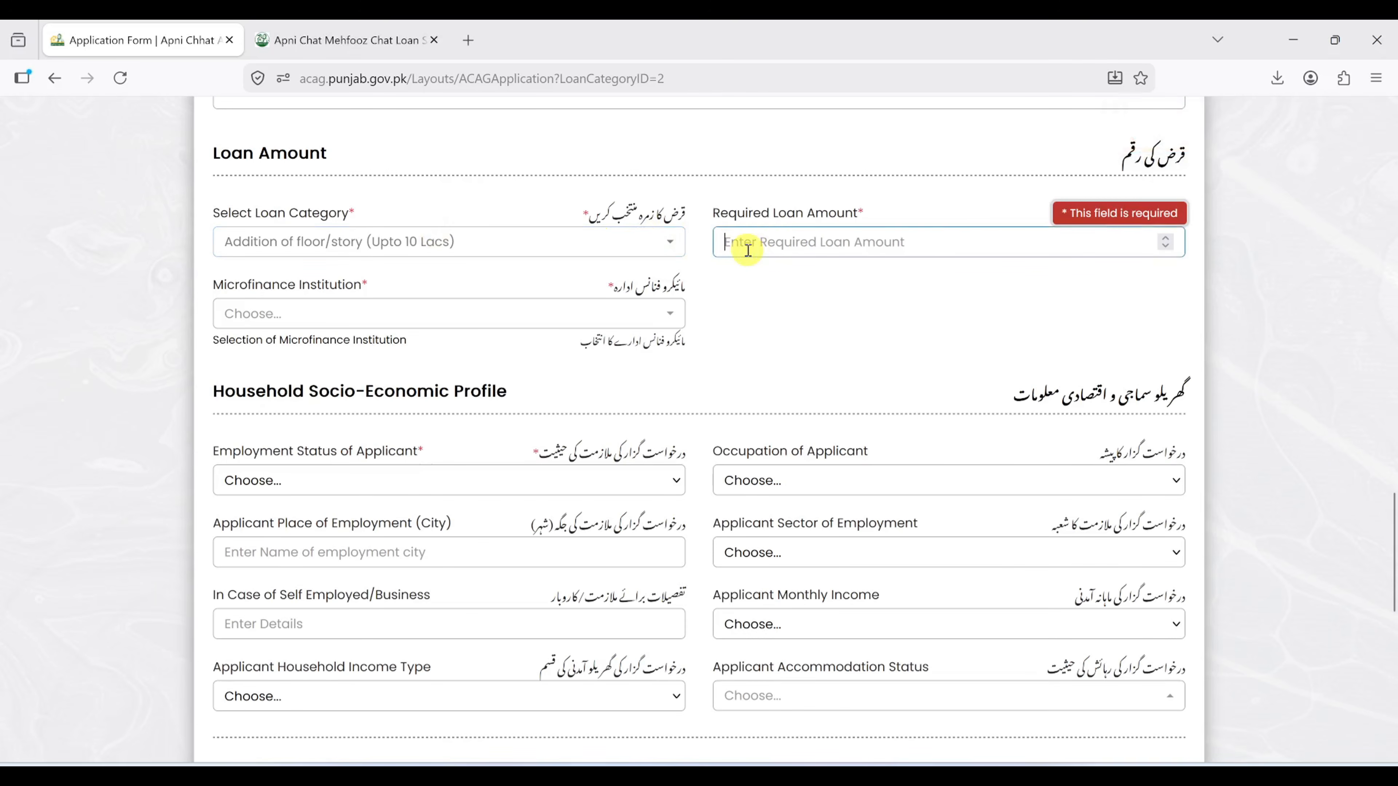
text(100000)
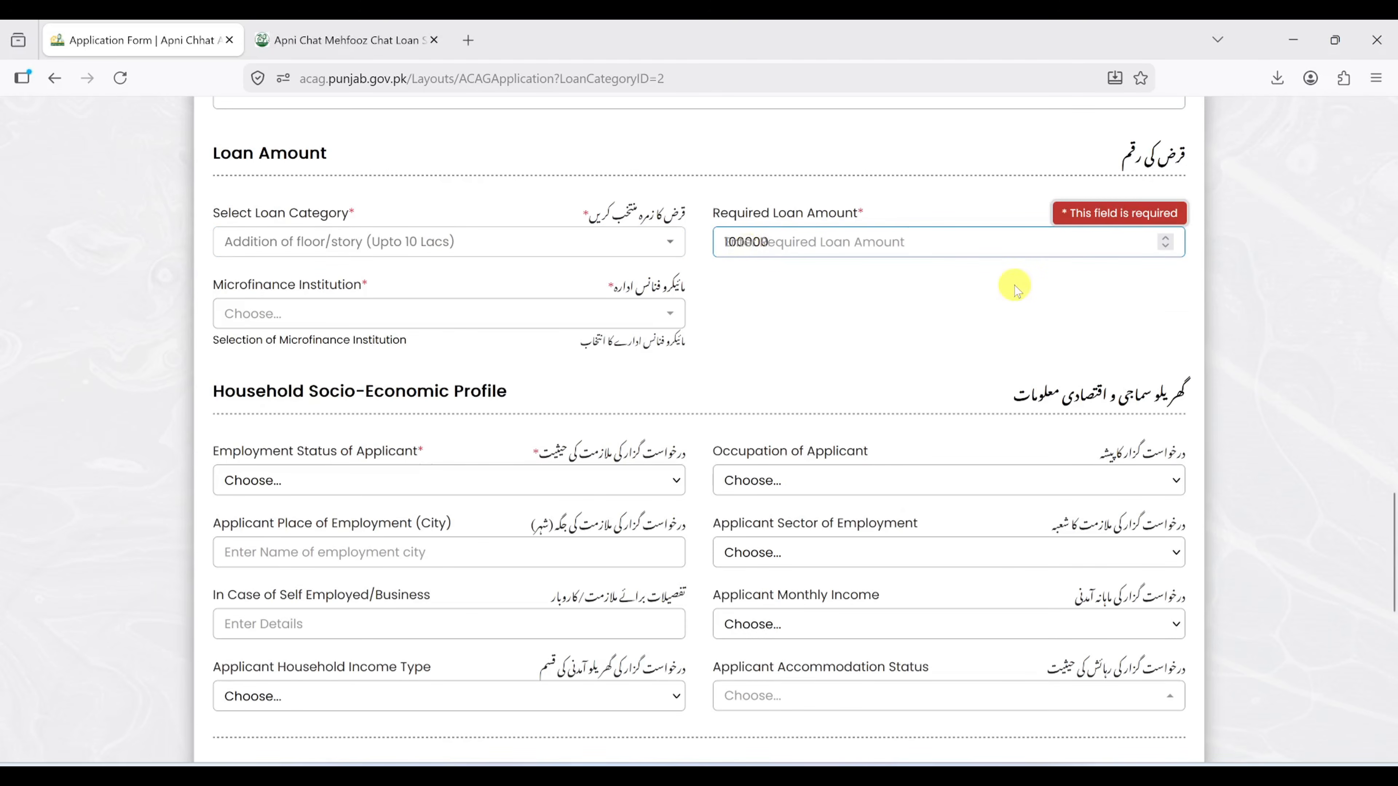
double_click(757, 243)
text(9000)
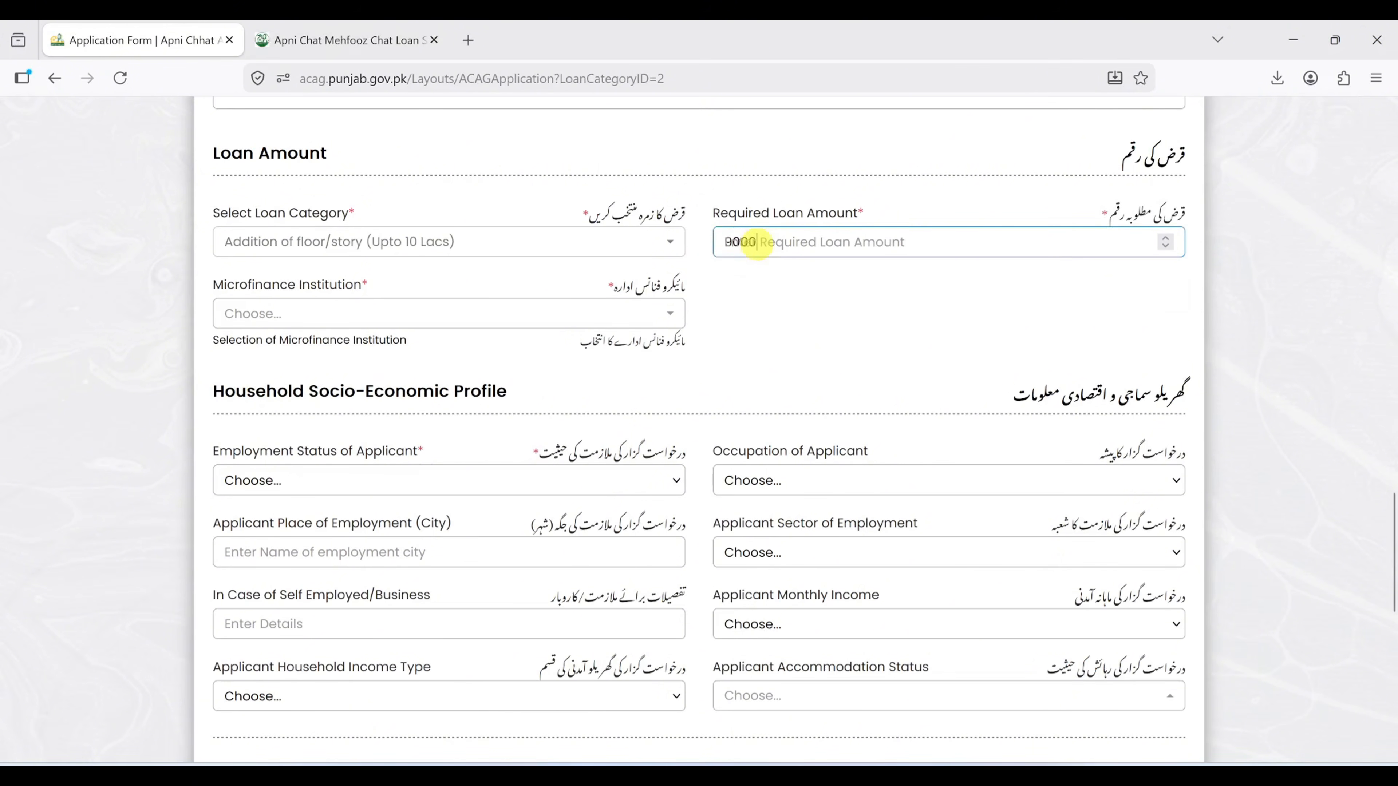
text(0)
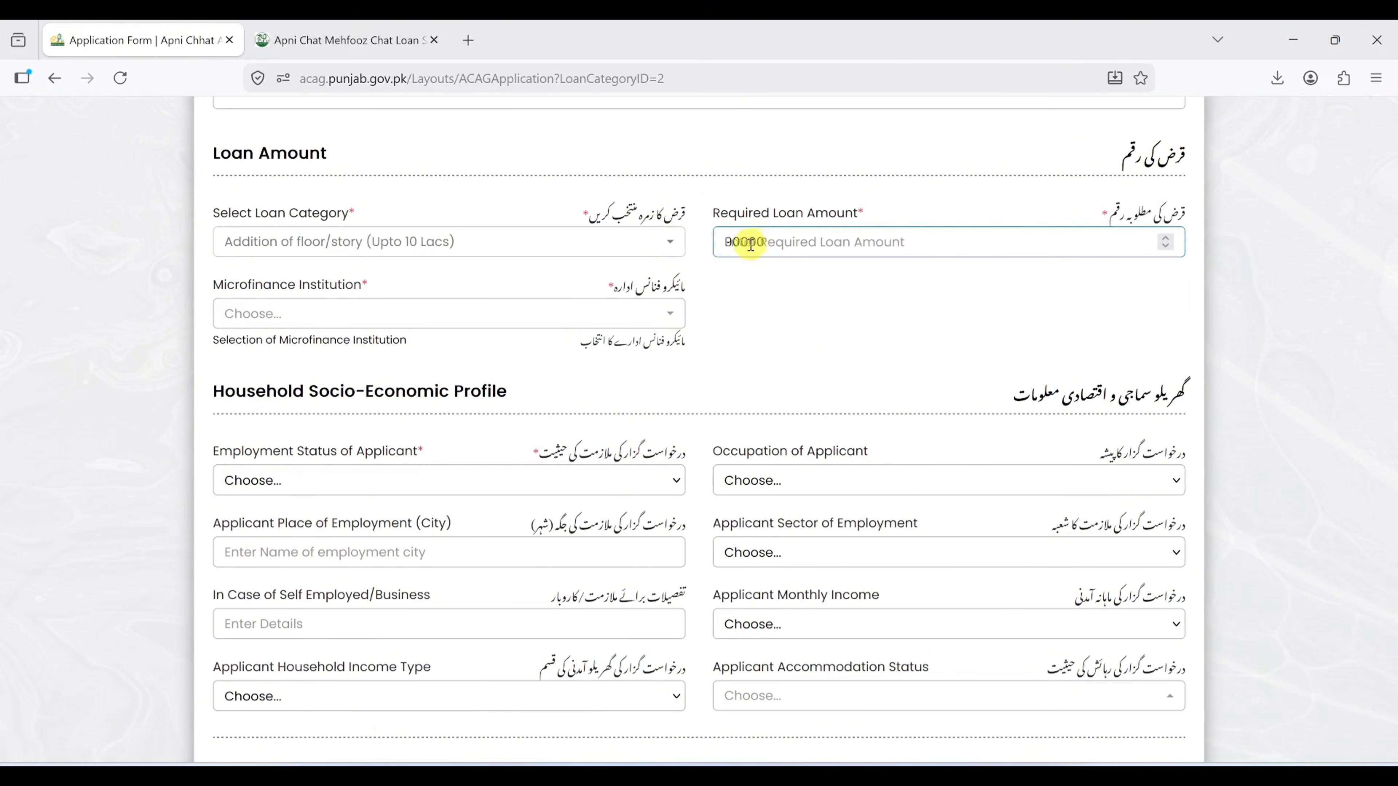
Choose Akhuwat as the microfinance institution for the loan.
click(464, 315)
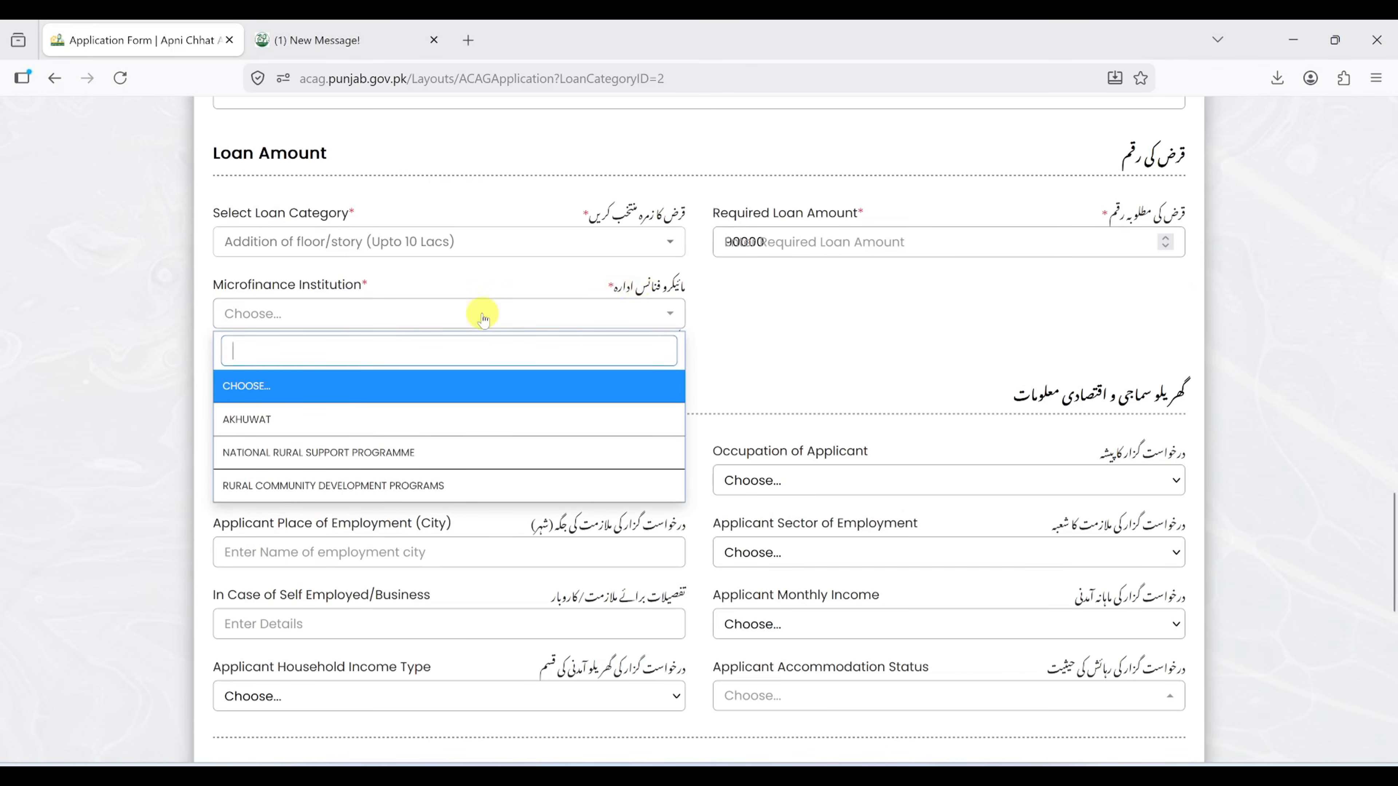
click(361, 421)
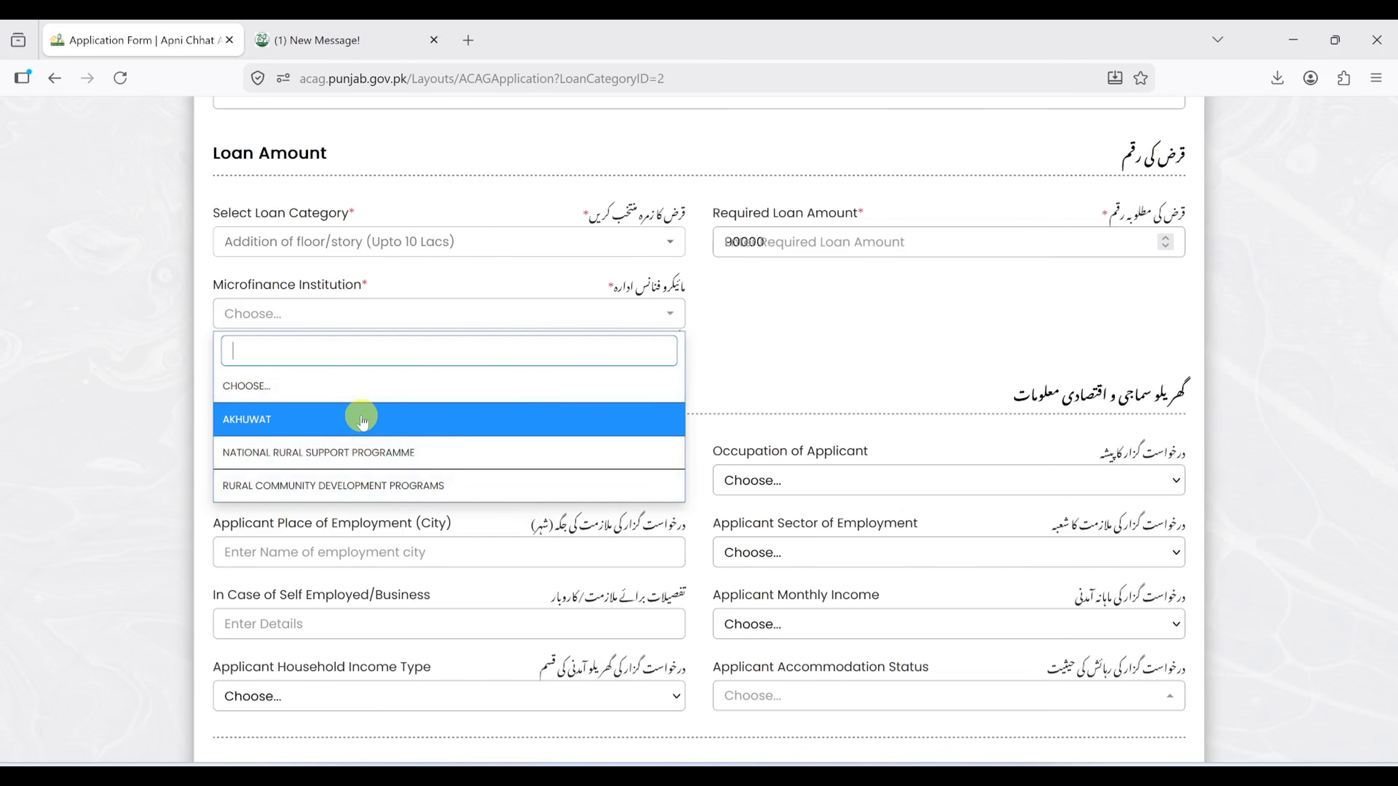
click(280, 424)
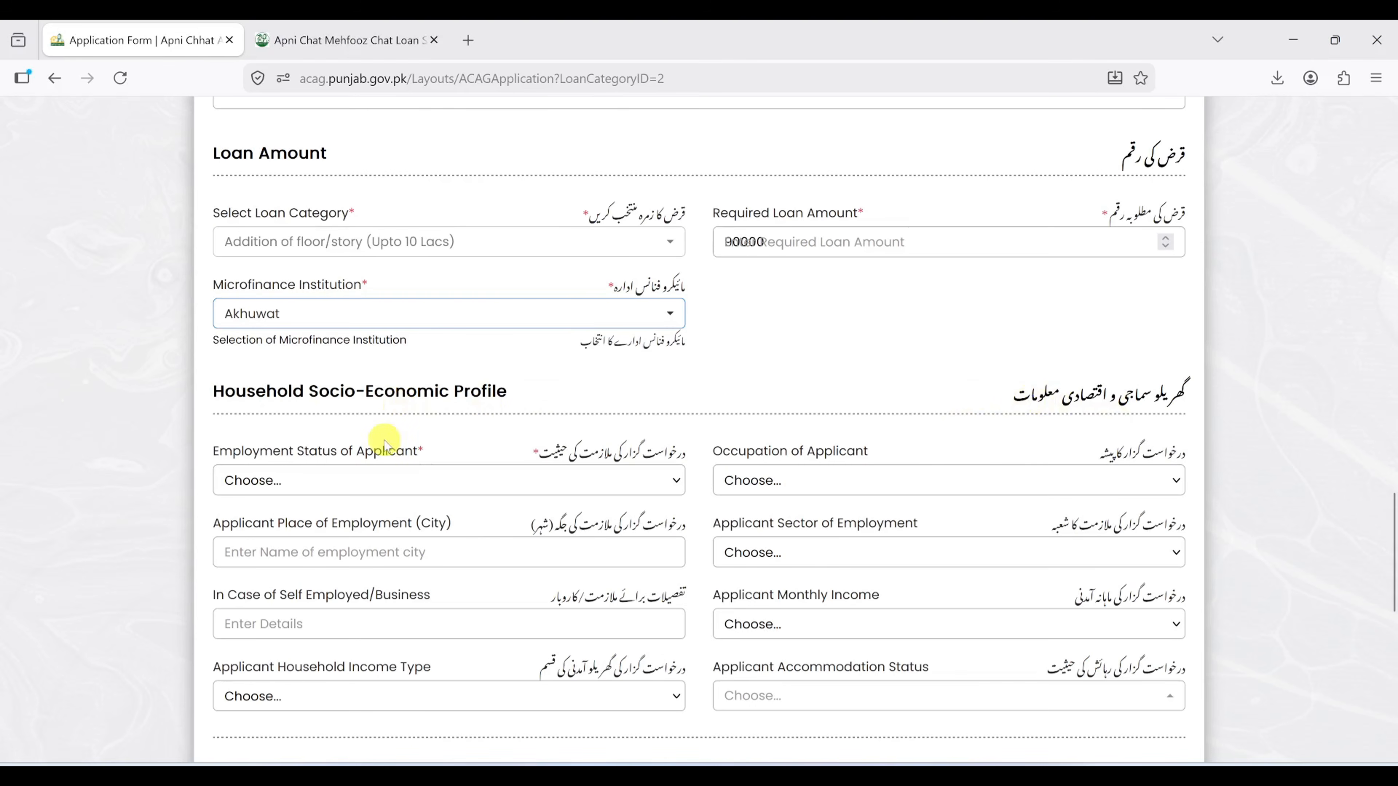
Set the applicant's employment status to Employed and occupation to Trades and Technical.
click(676, 485)
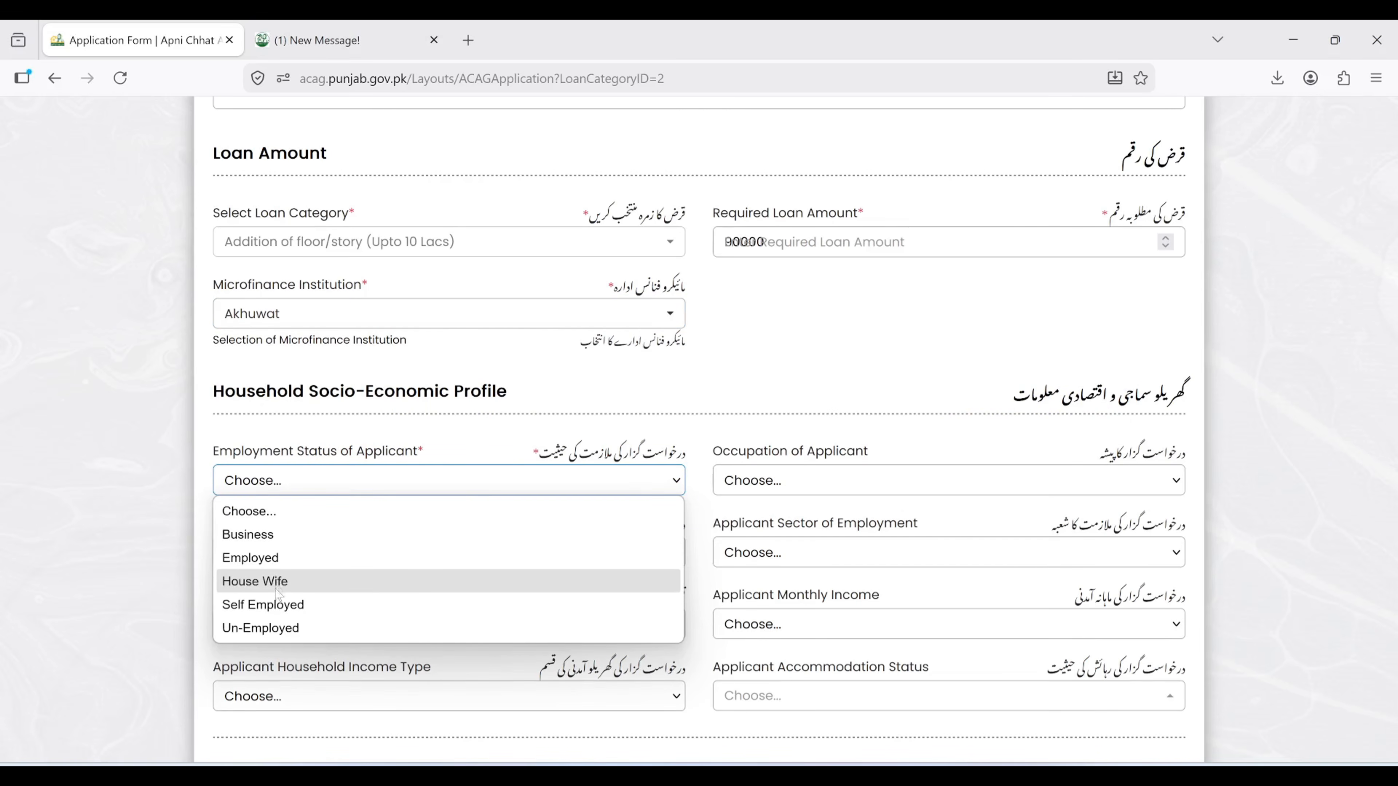
click(266, 566)
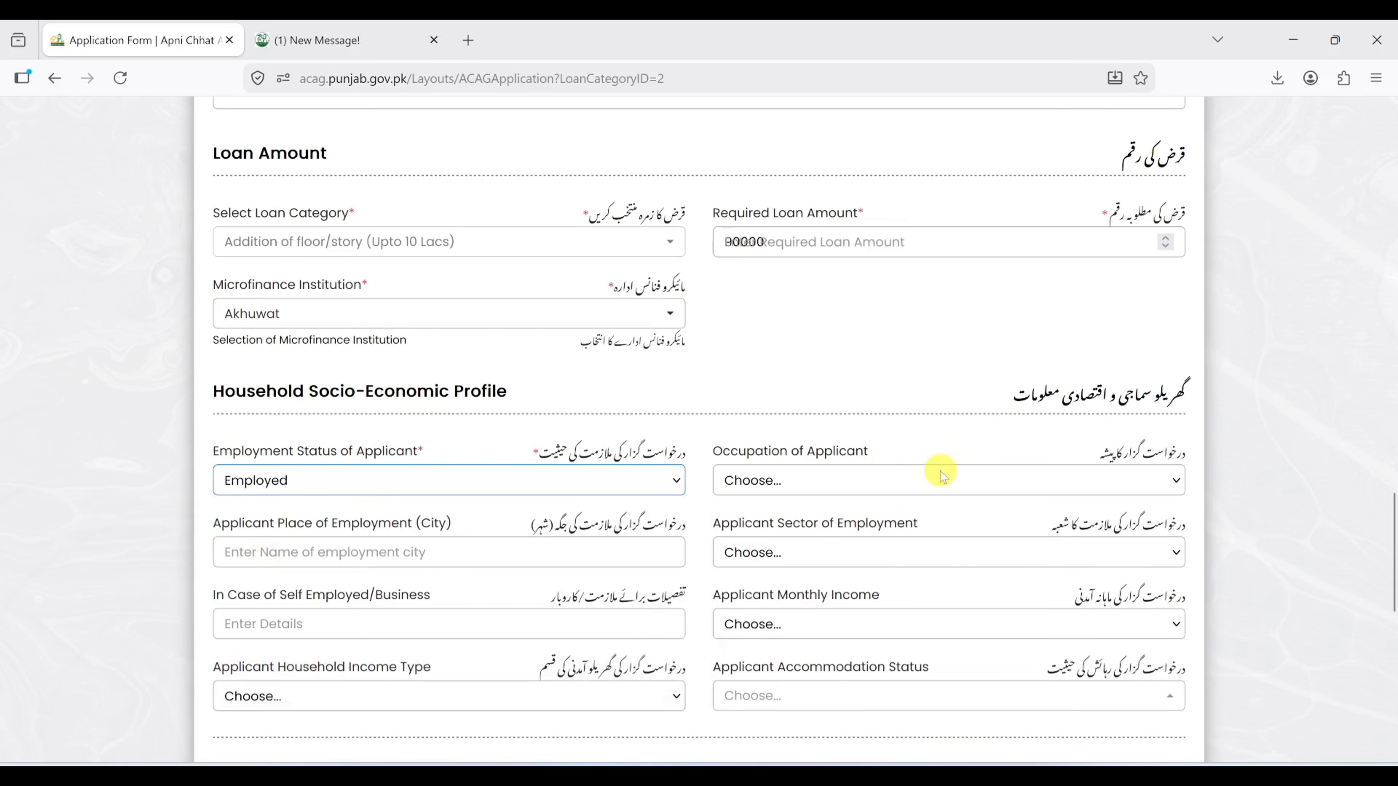
click(1039, 484)
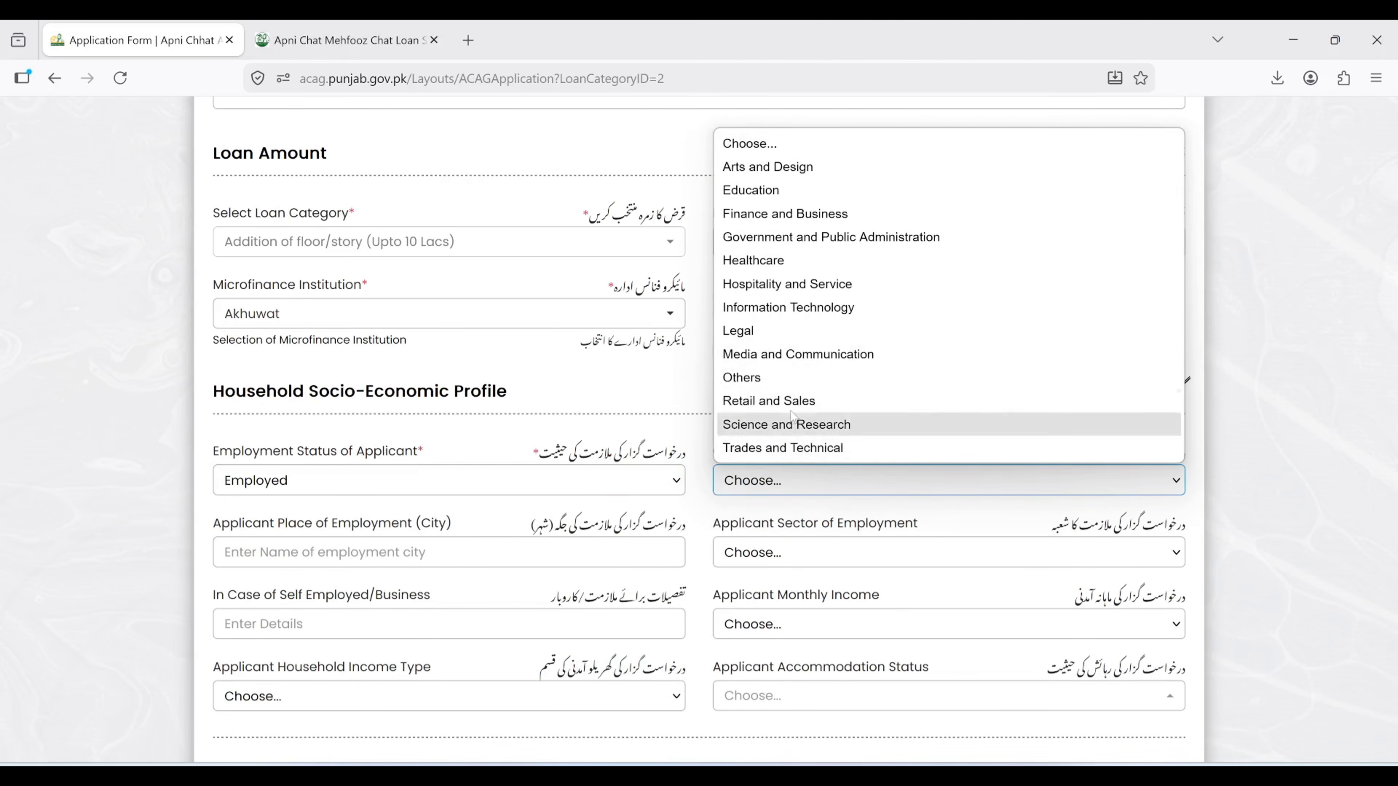
click(784, 448)
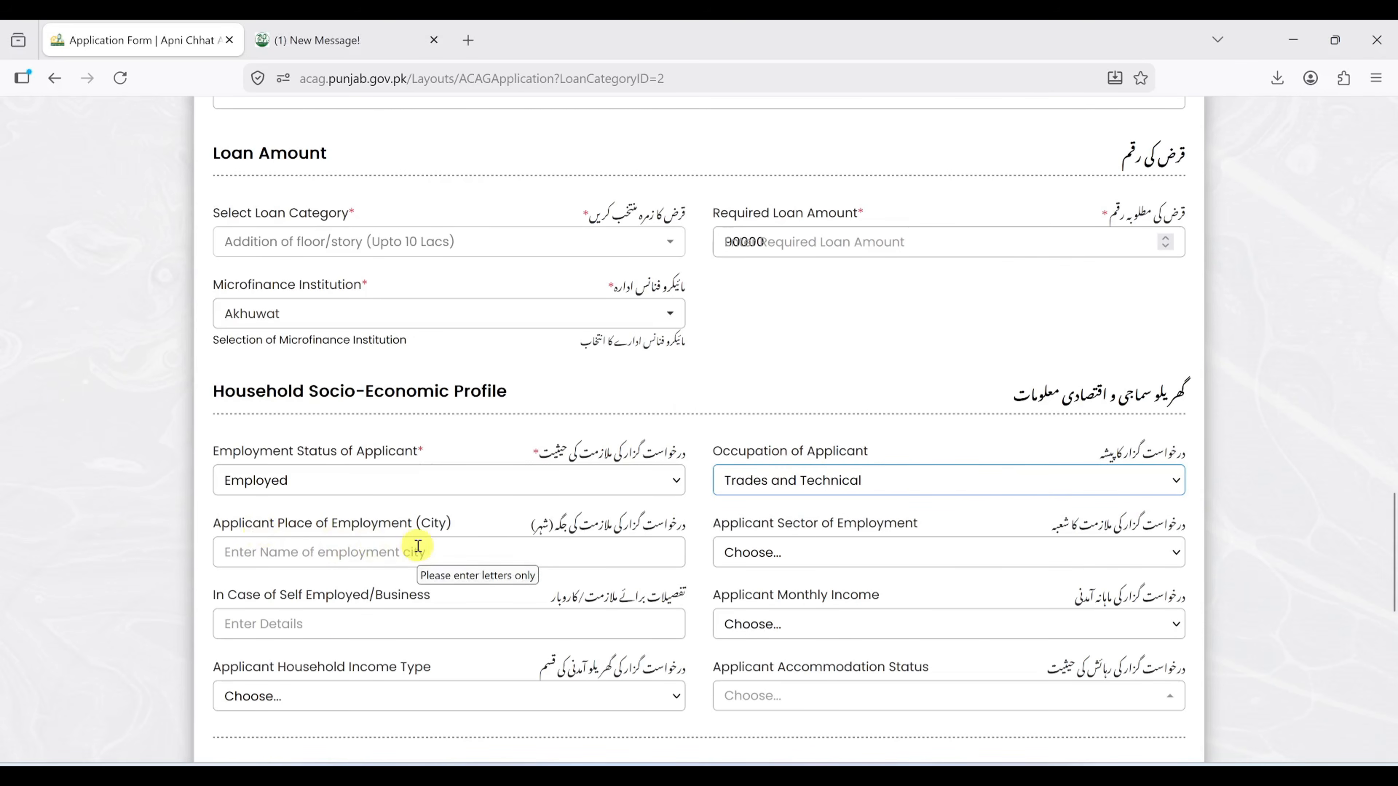
Enter Rawalpindi as the applicant's place of employment and set the sector of employment to Private.
click(401, 557)
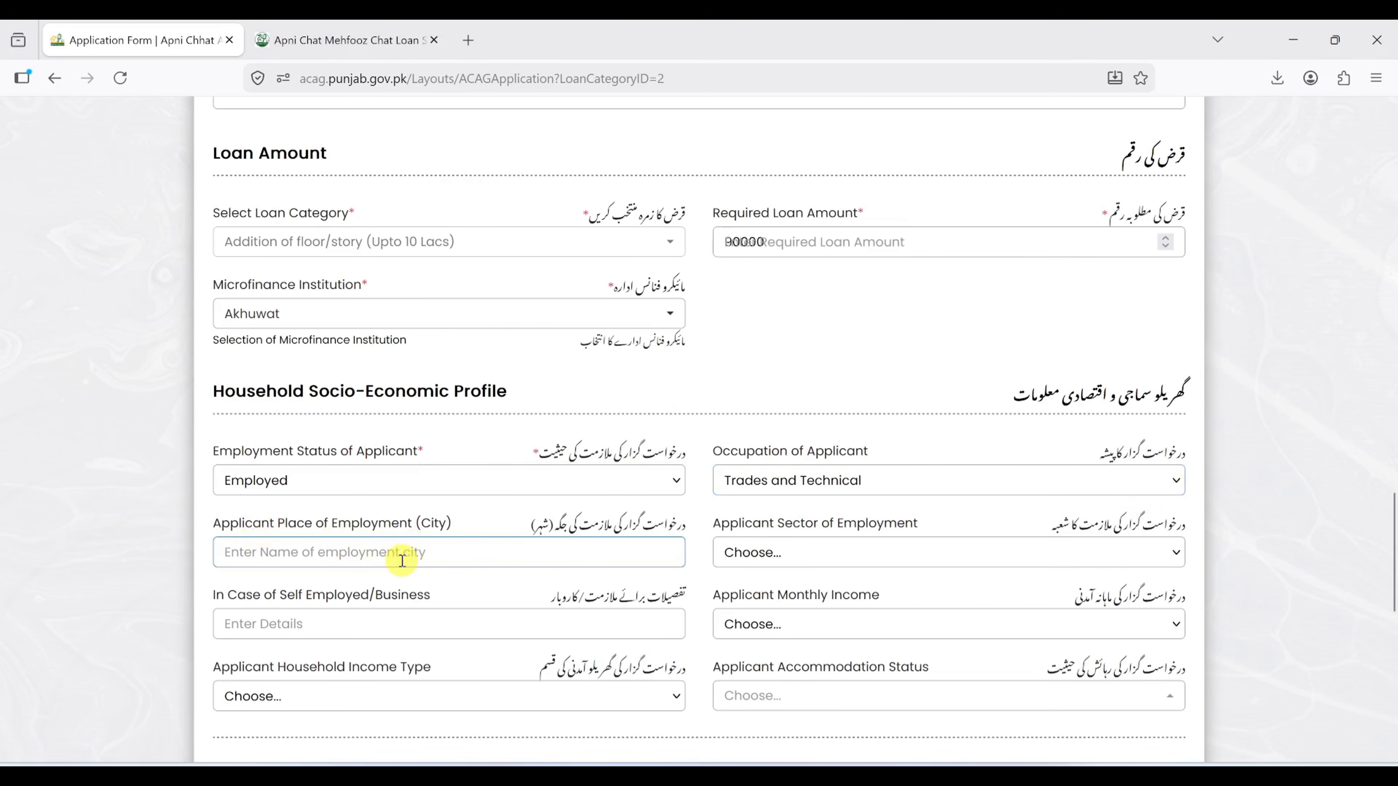
text(Rawalpindi)
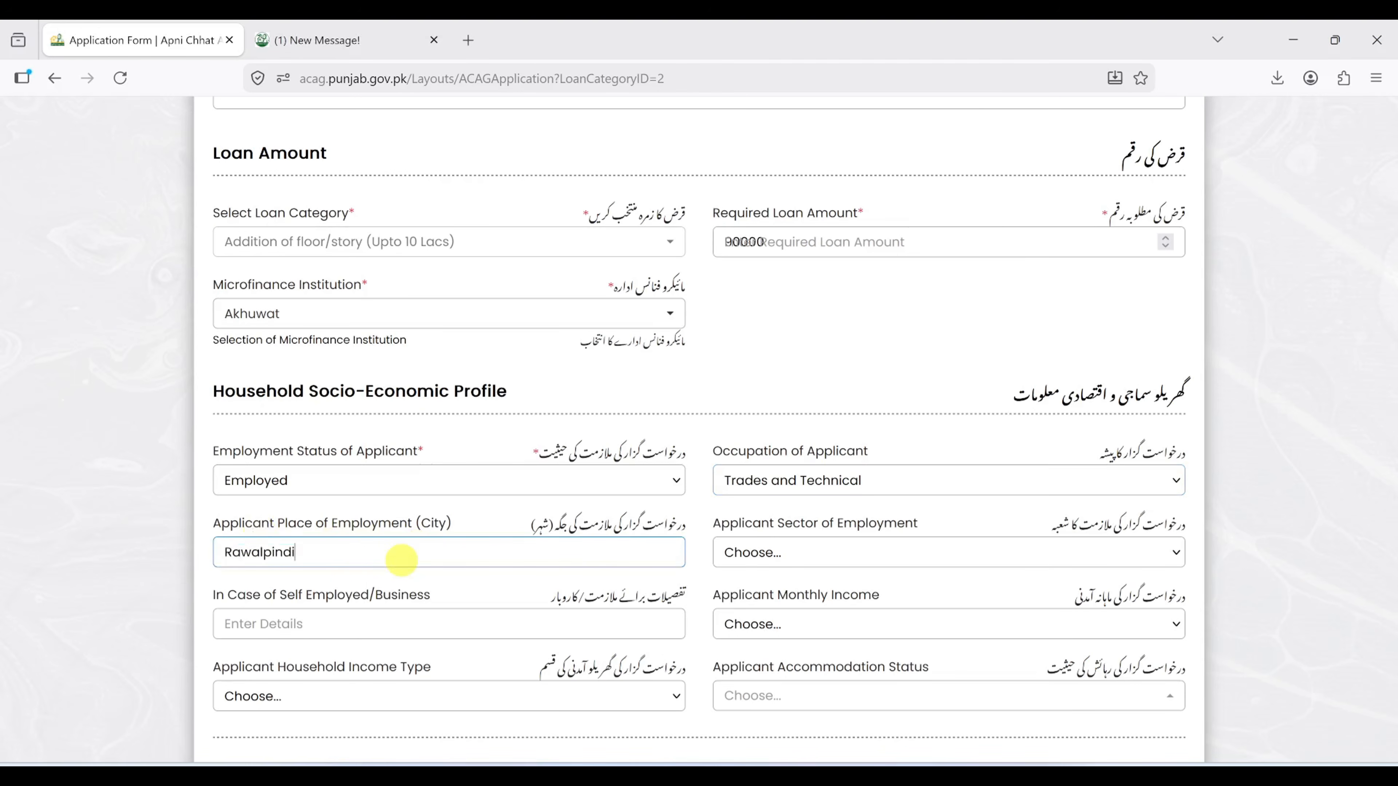
key(Tab)
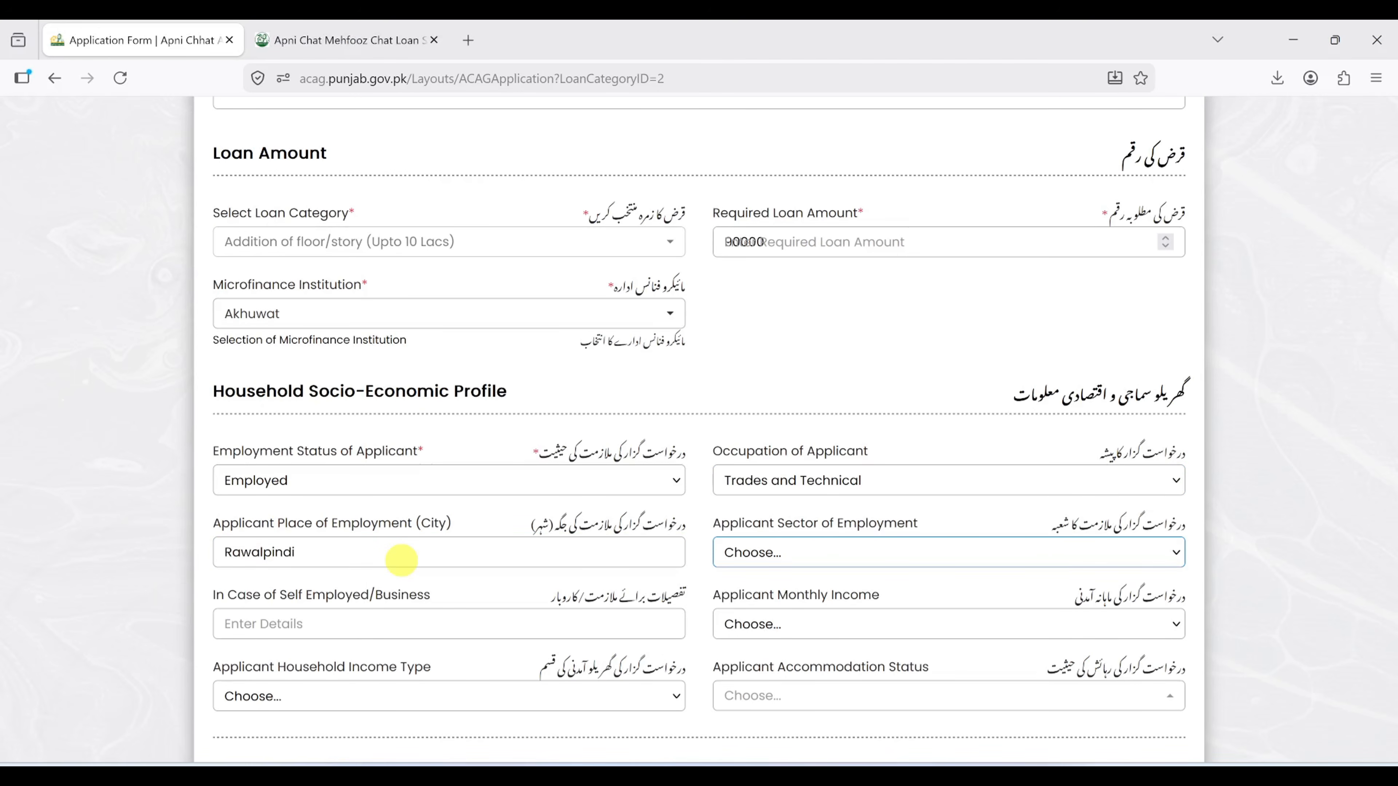
click(813, 553)
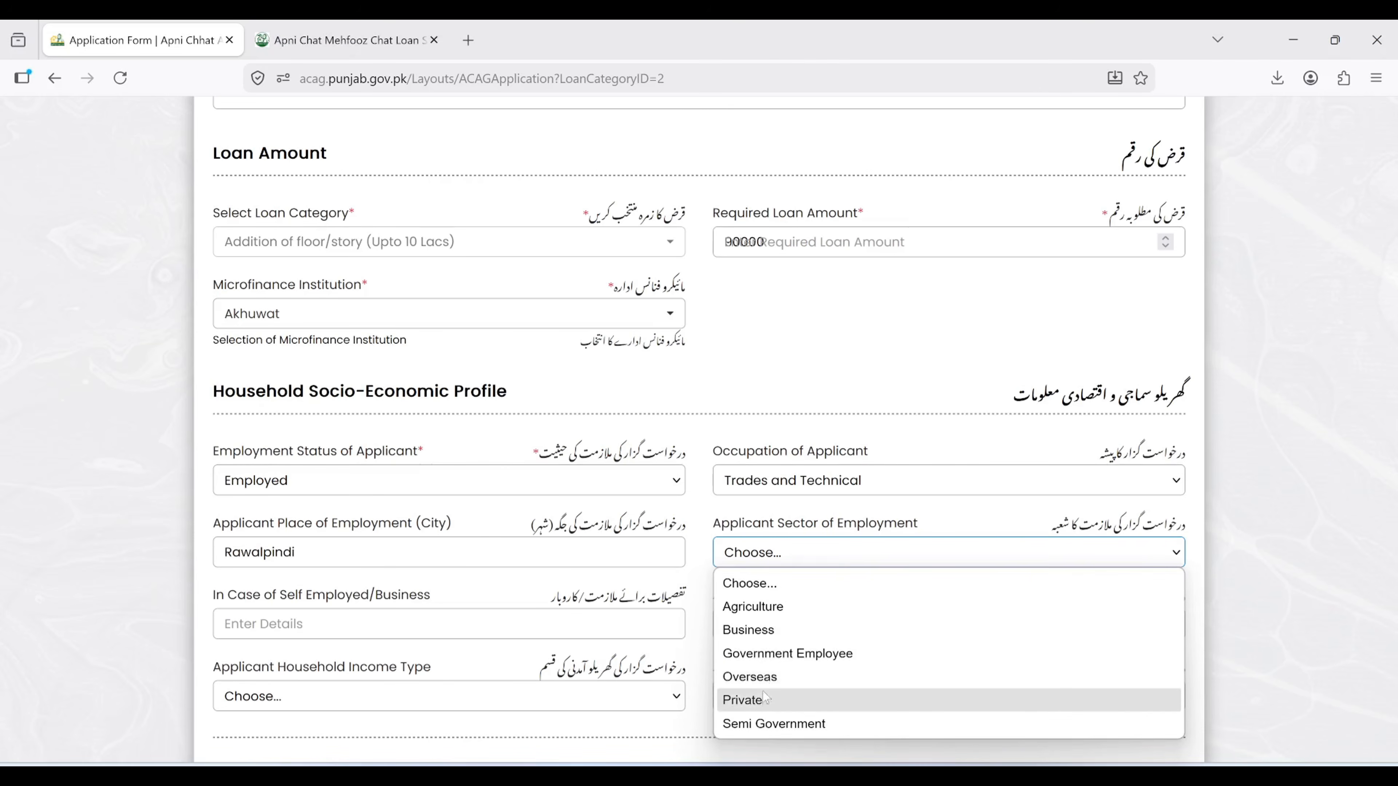
click(764, 708)
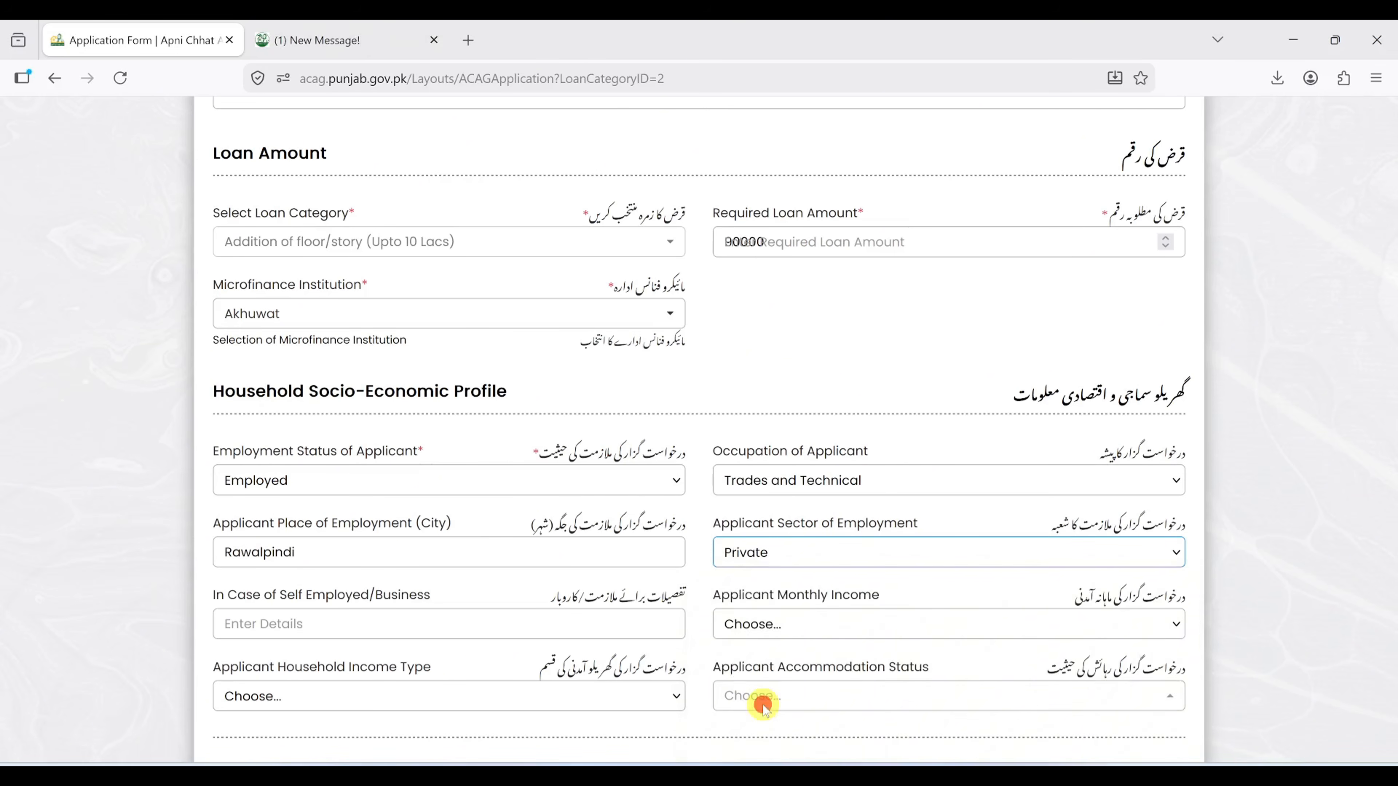
click(307, 621)
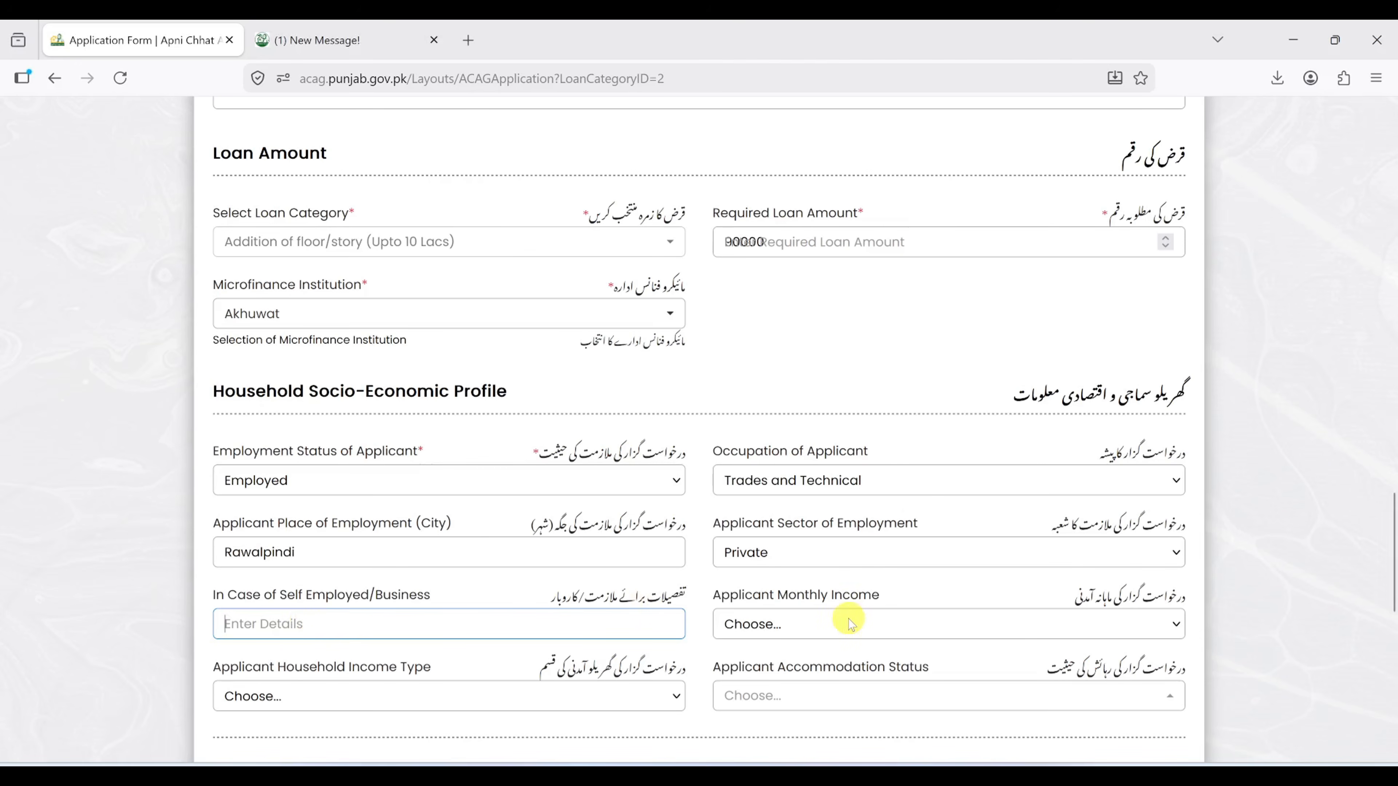
Set the applicant's monthly income to 70,000 - 79,999 PKR and household income type to Salary.
click(890, 625)
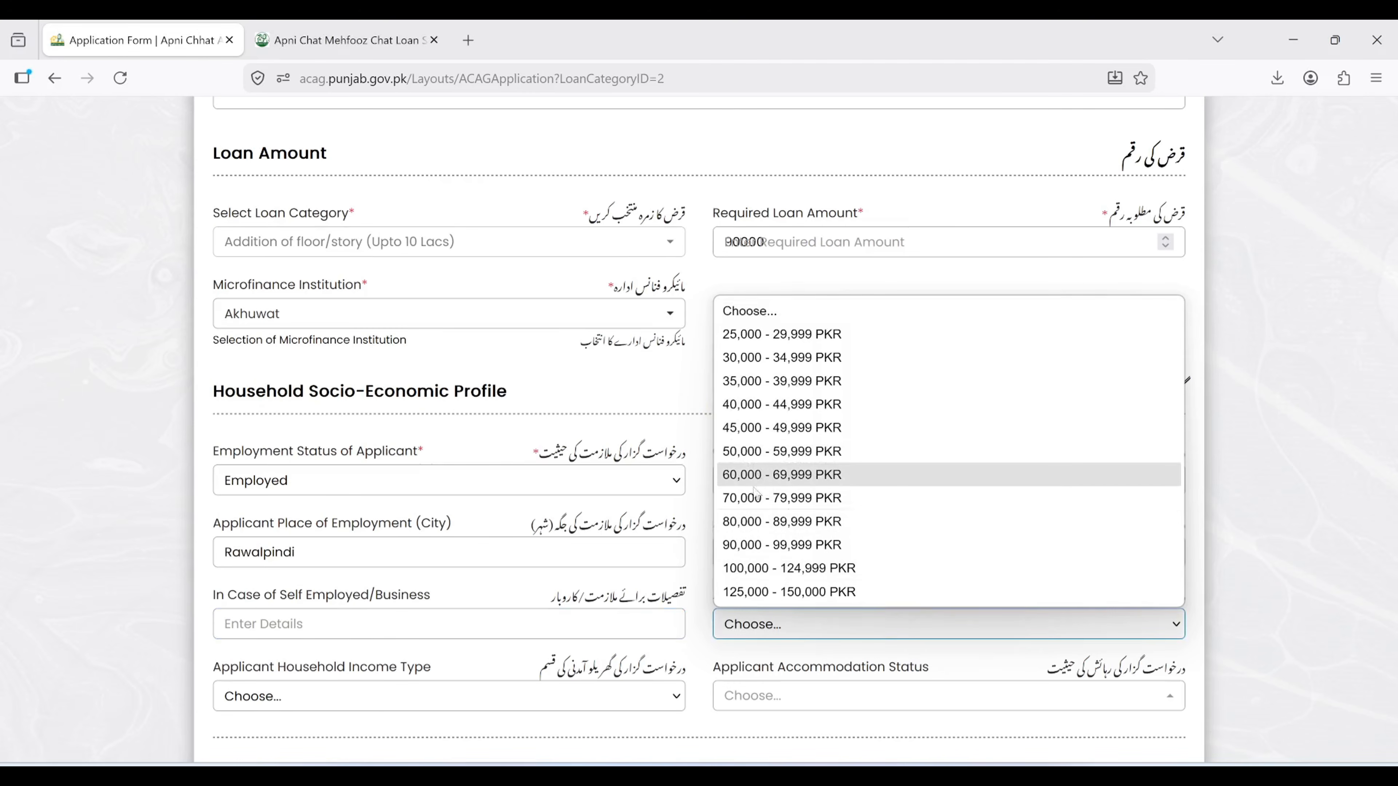
click(759, 497)
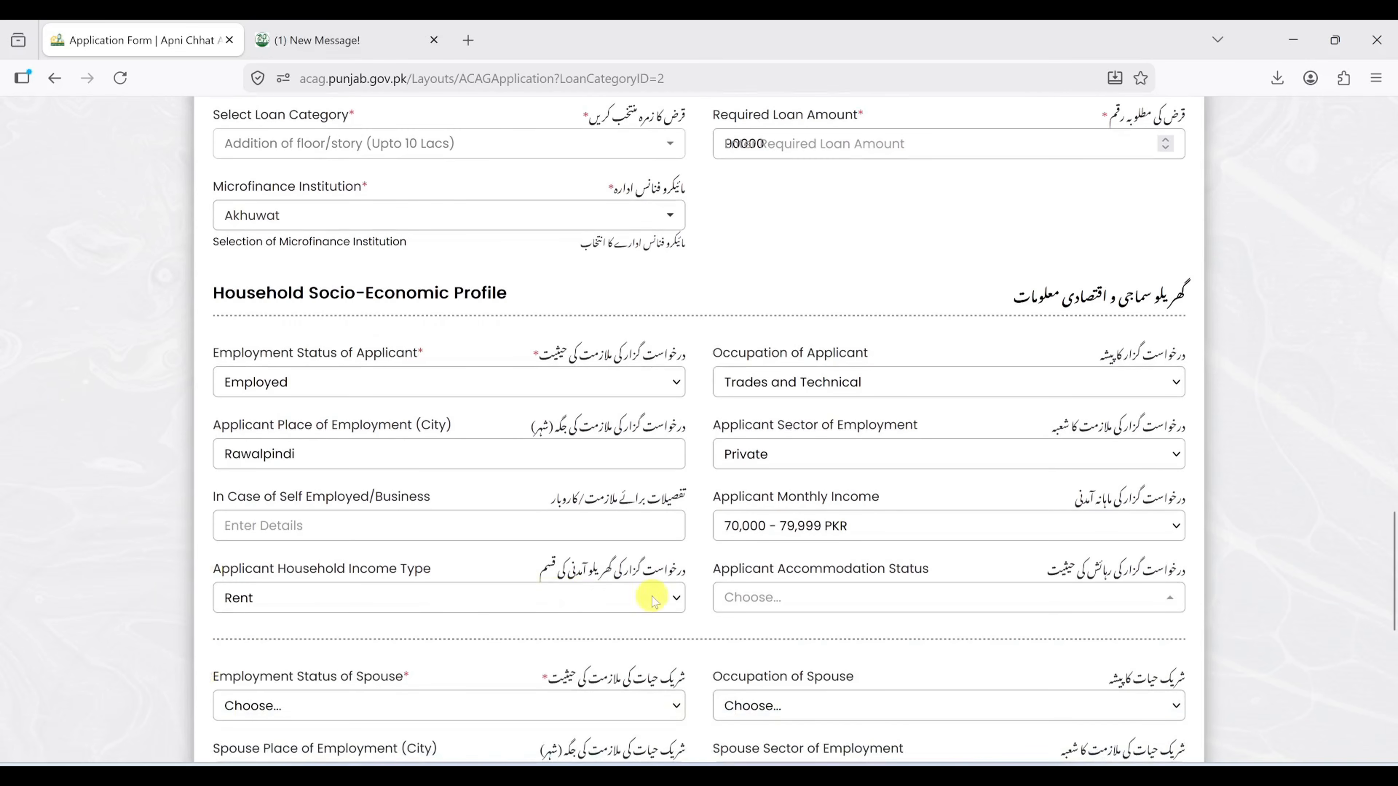
click(678, 601)
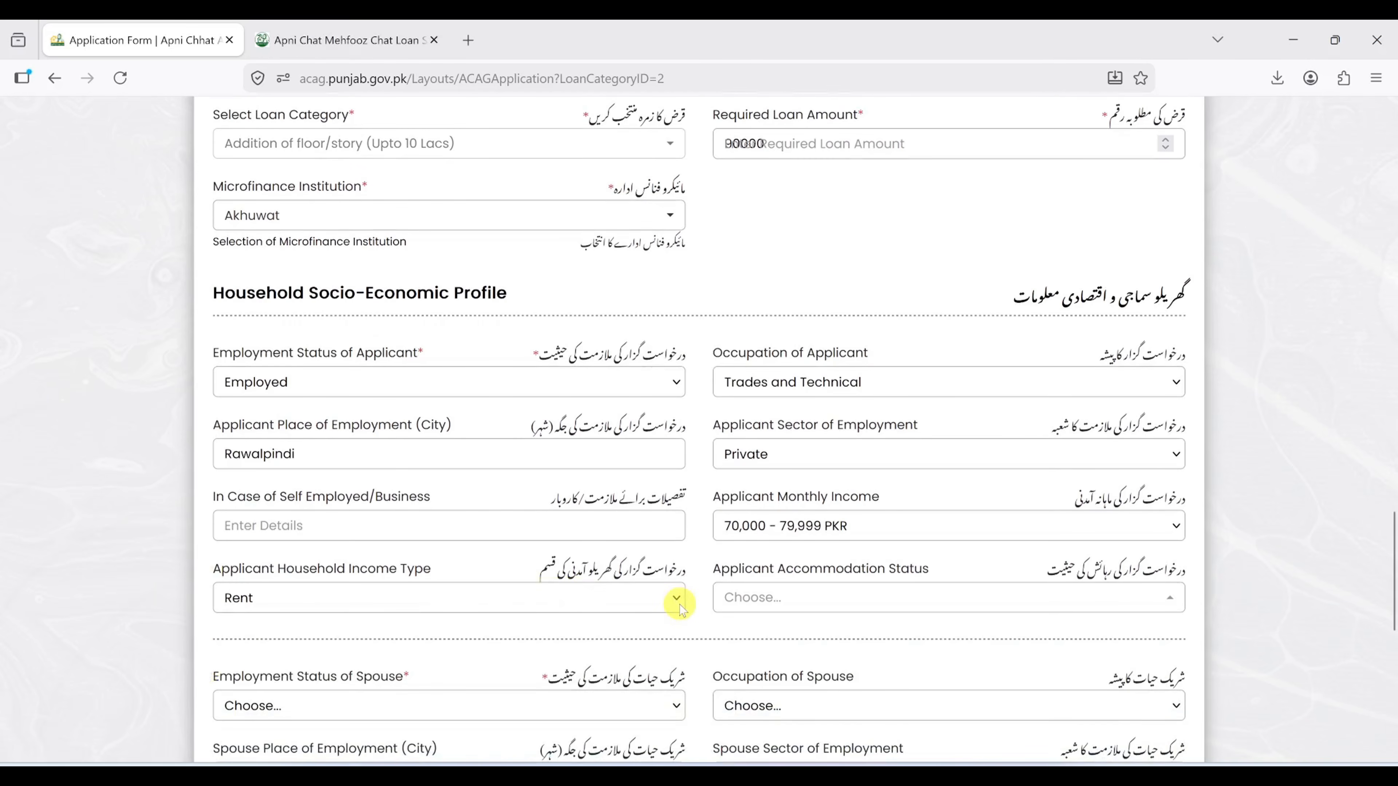
click(678, 602)
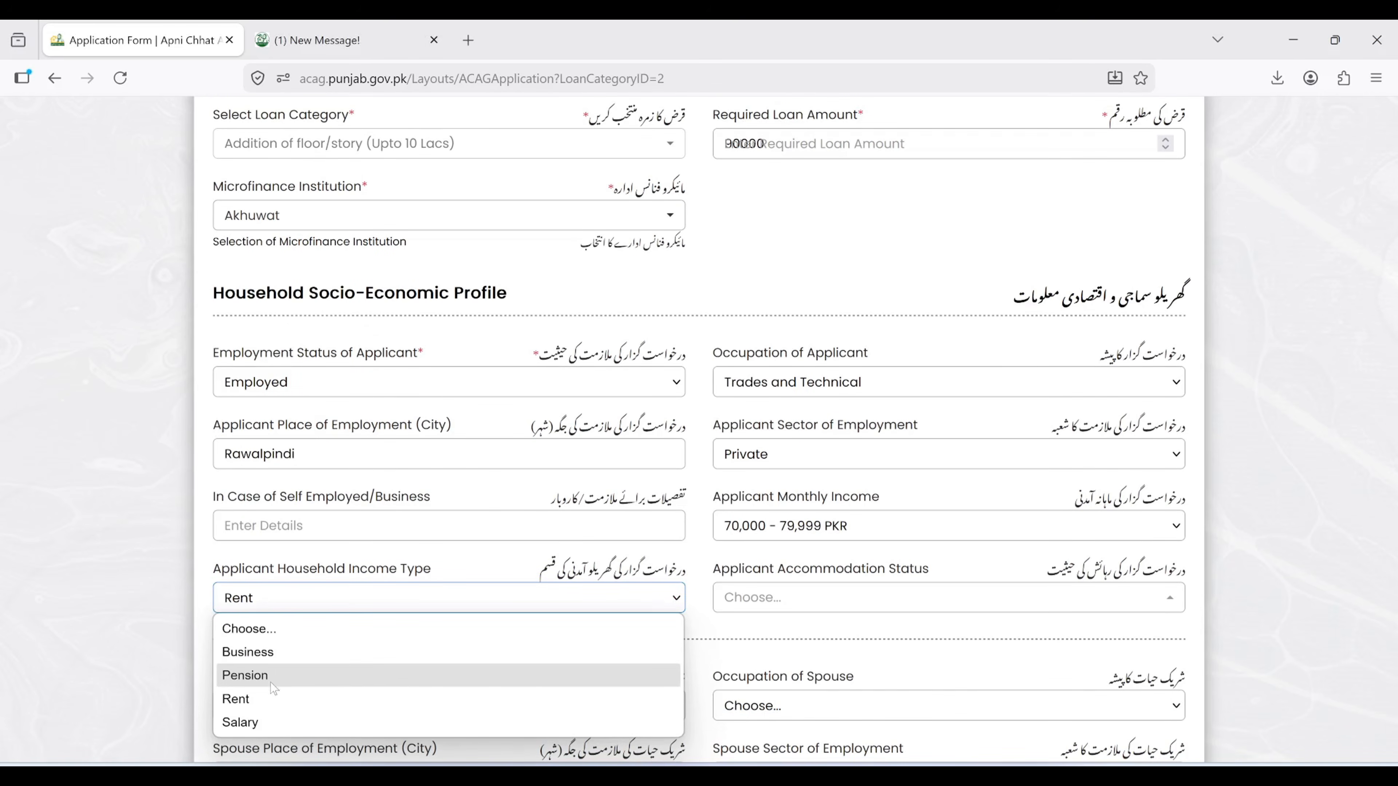
click(261, 723)
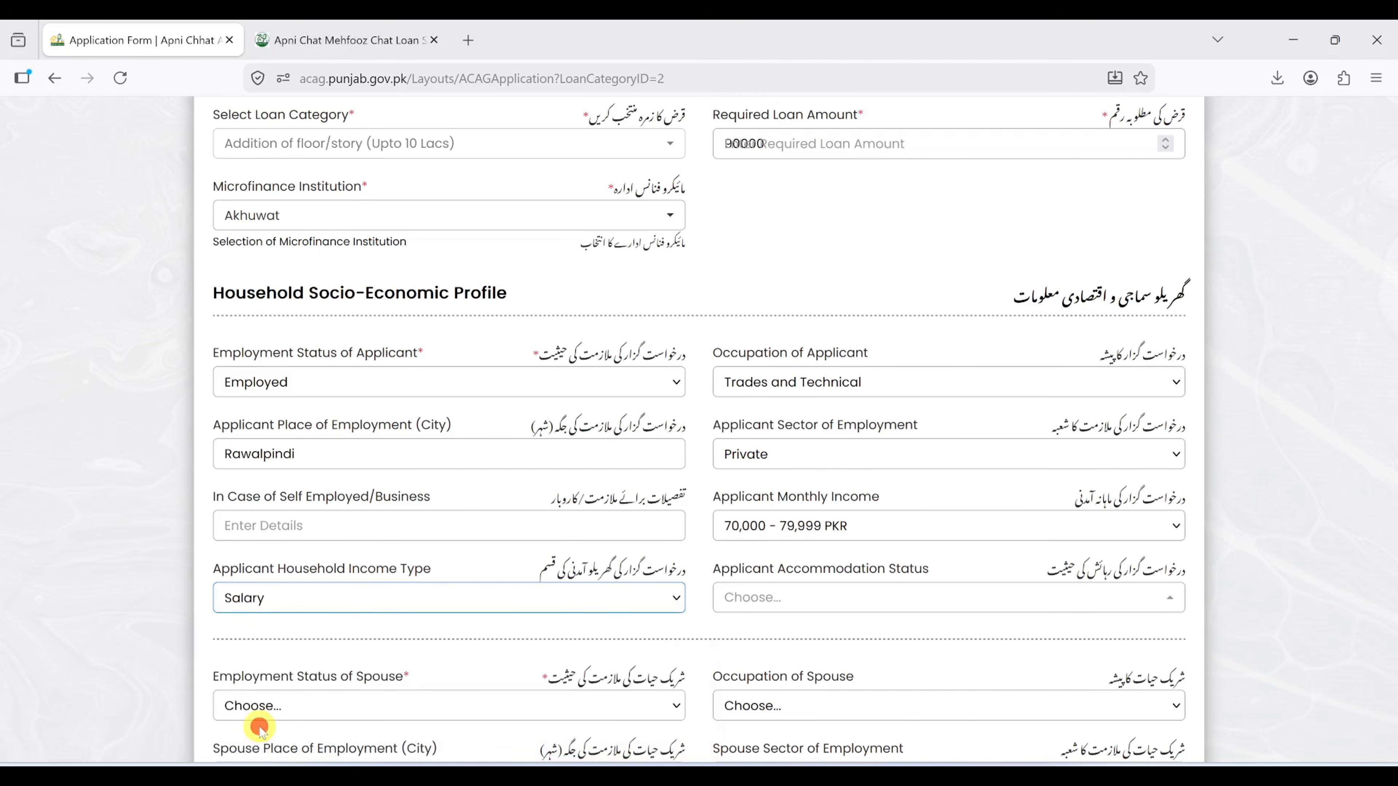
Set the applicant's accommodation status to Rental.
click(1142, 596)
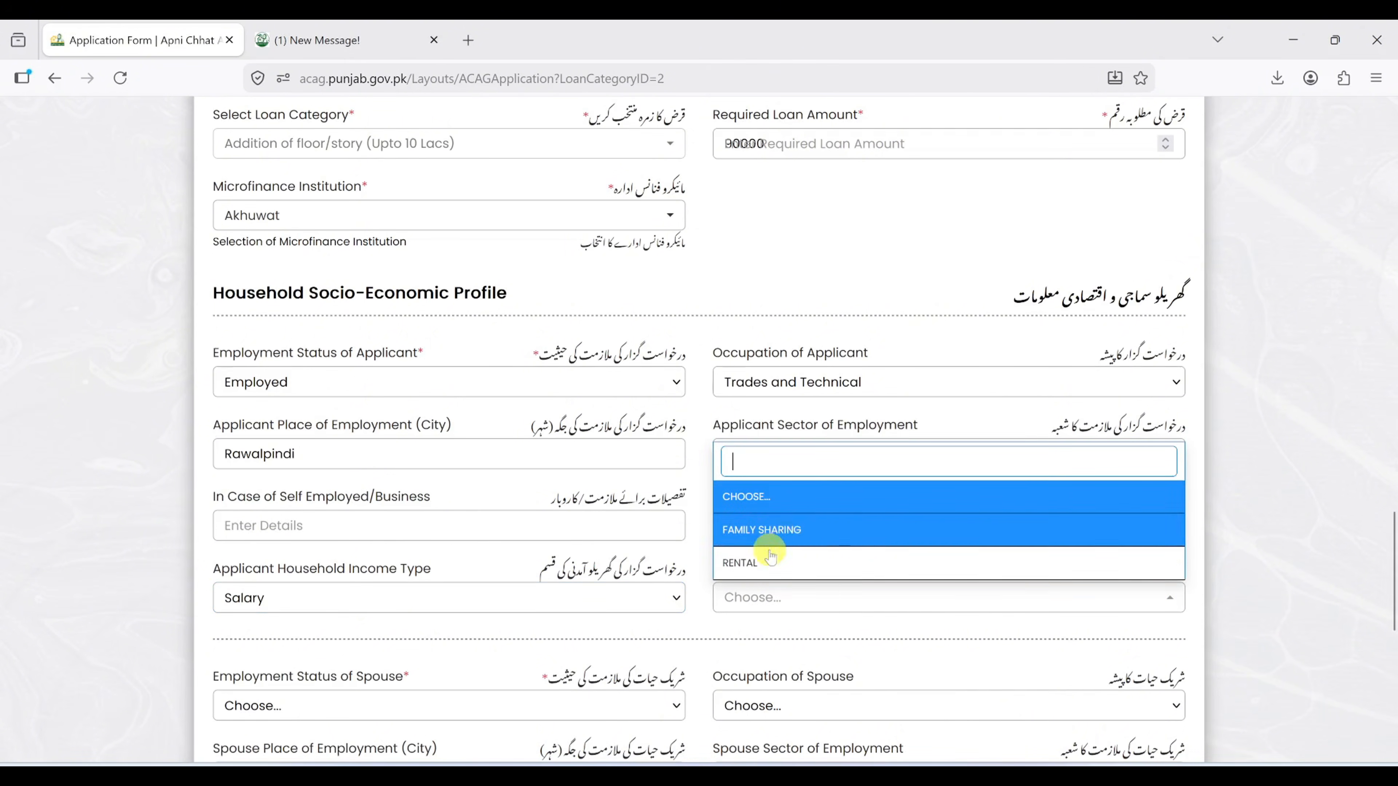
click(786, 530)
scroll(862, 386, down, 5)
click(862, 256)
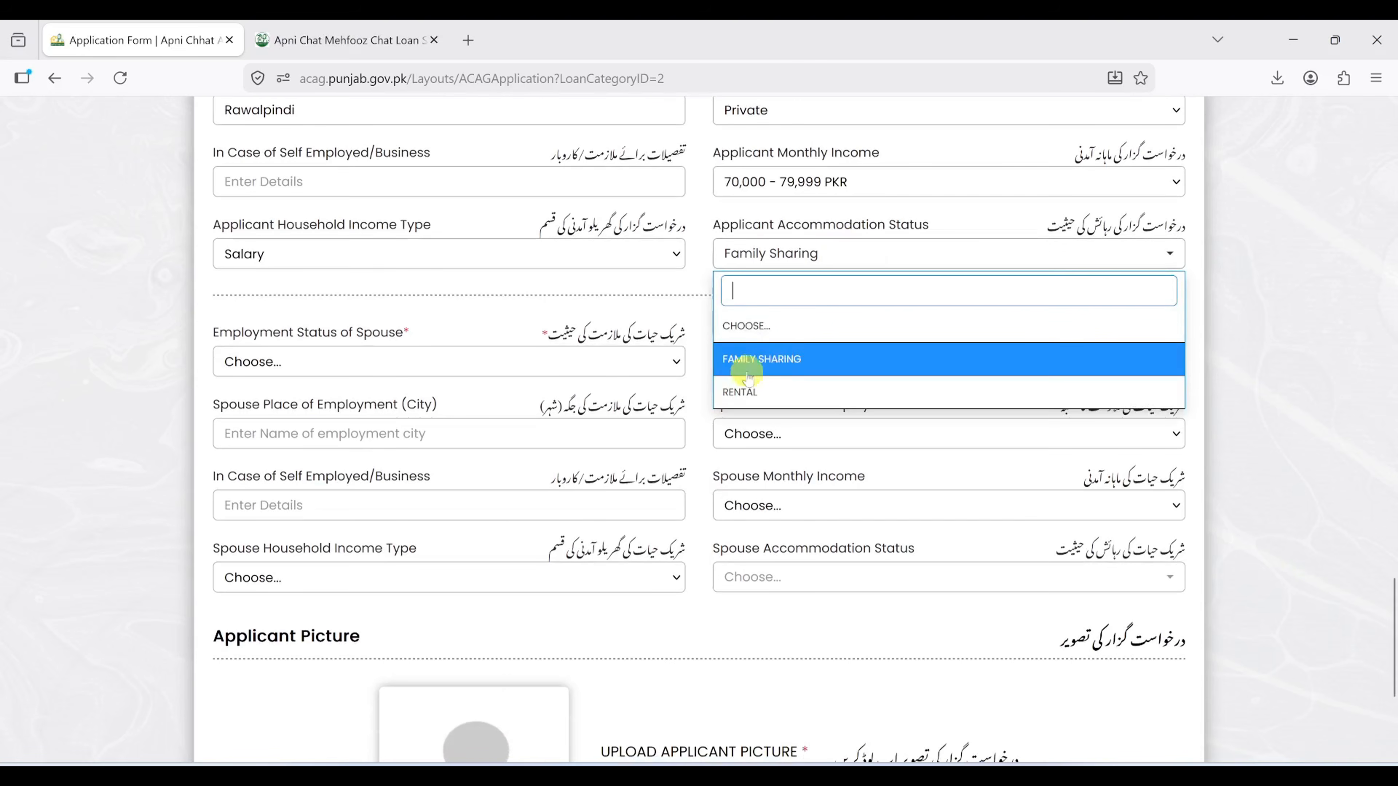
click(744, 396)
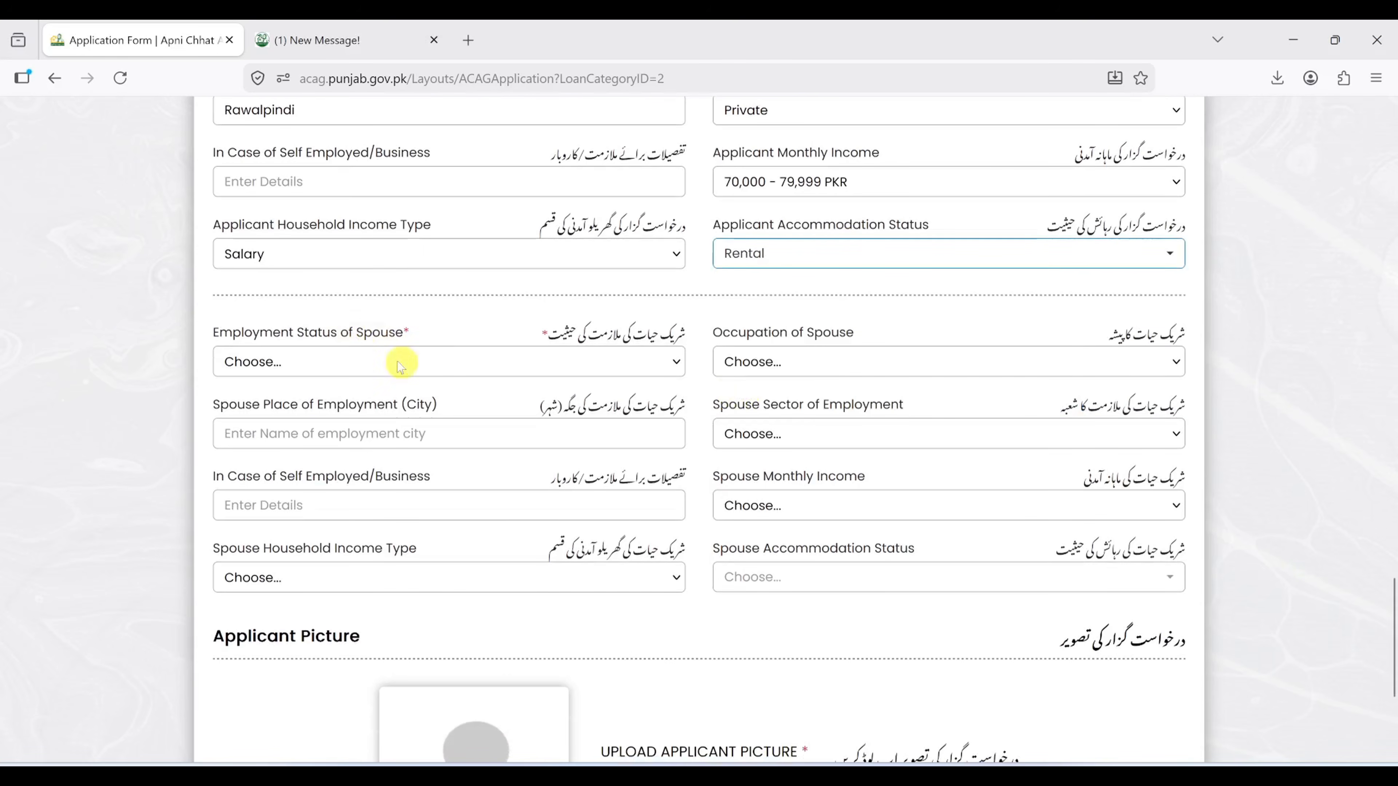
Set the spouse's employment status to House Wife and the spouse's accommodation status to Rental.
click(513, 363)
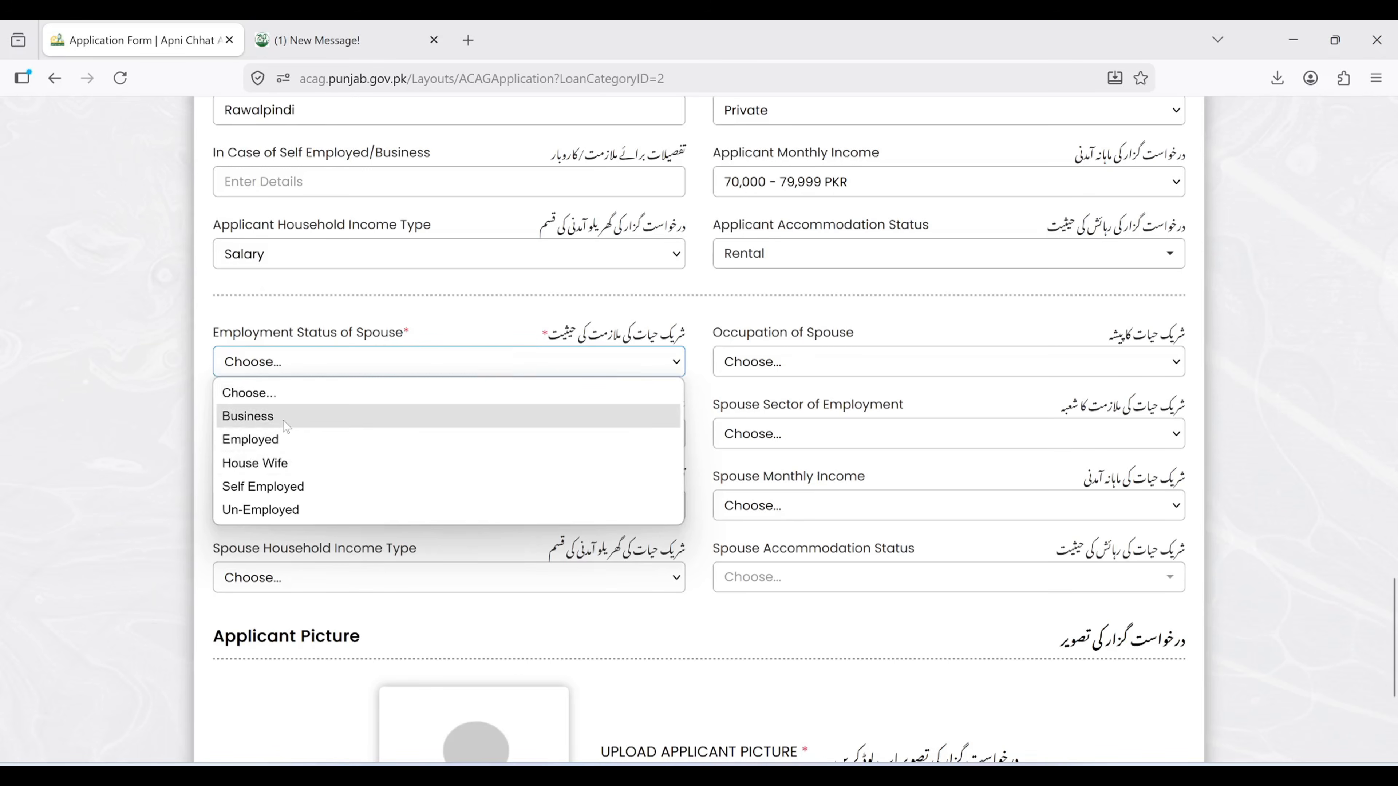
click(257, 464)
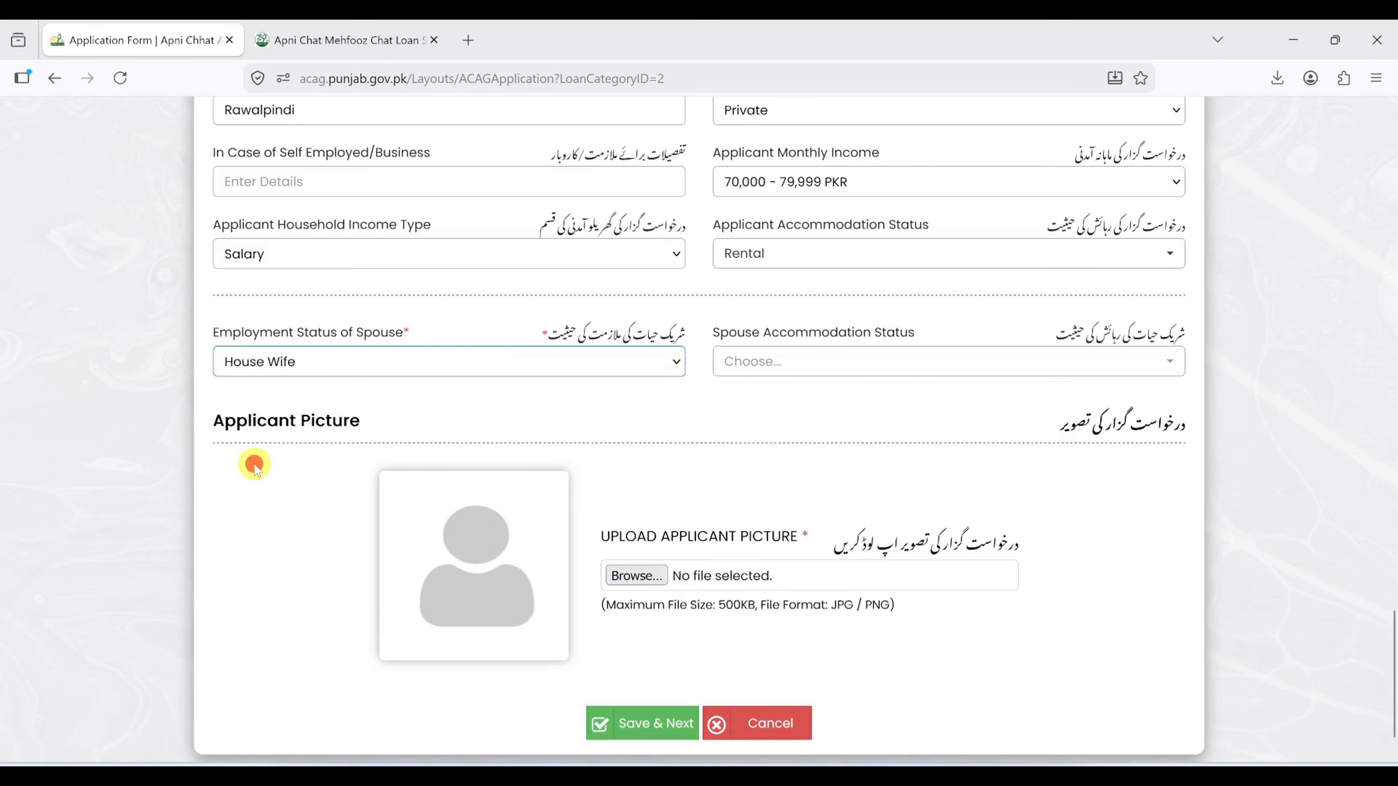
click(939, 363)
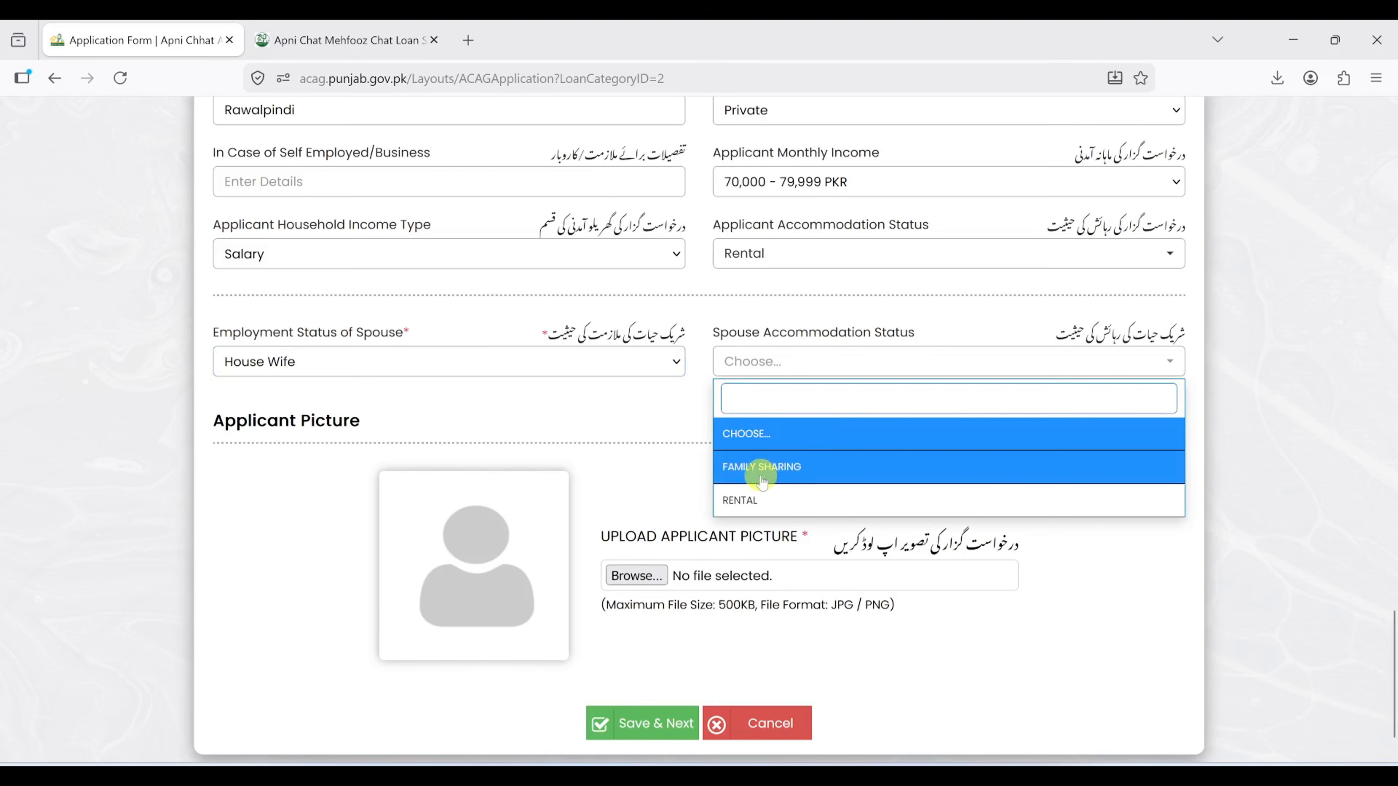
click(760, 494)
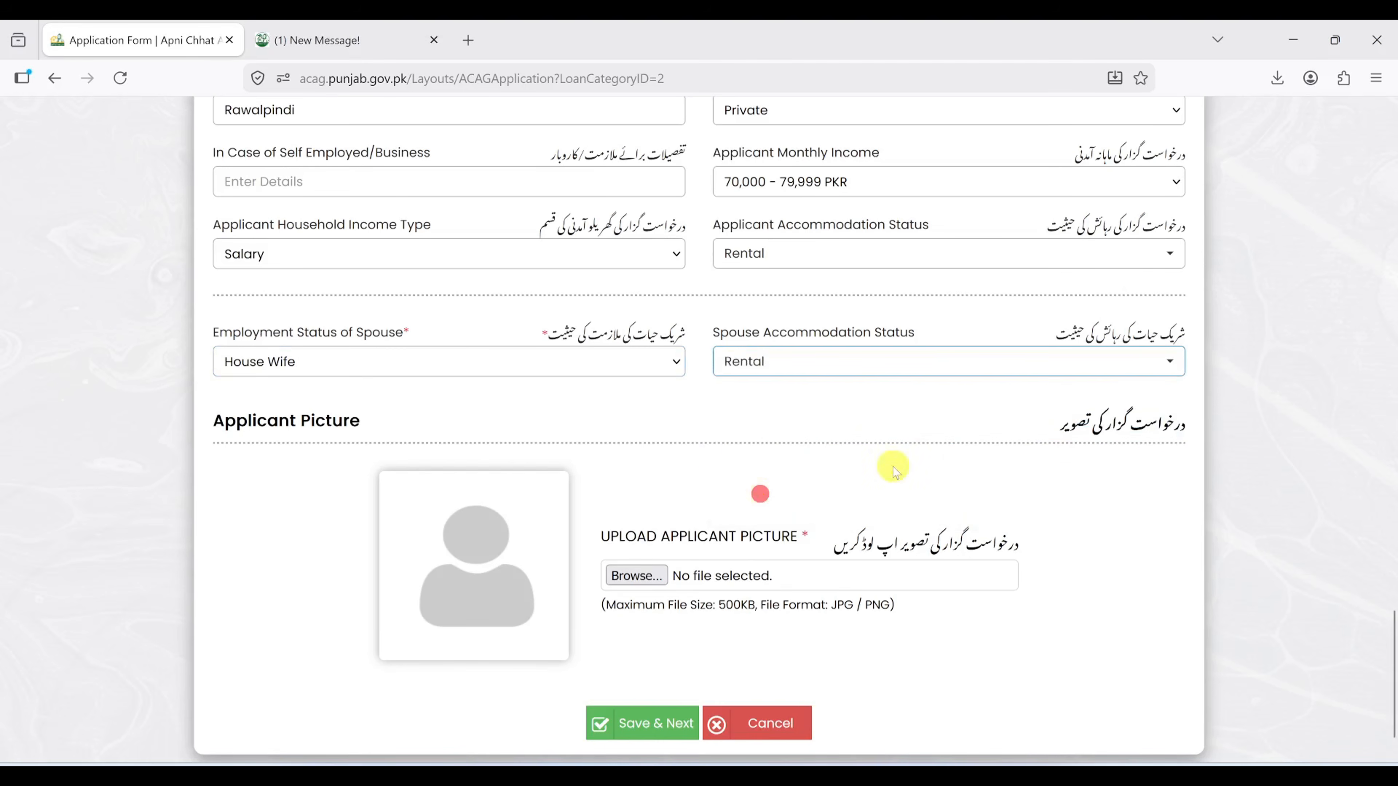
Save the general information section and the required documents section, continuing through the application form.
scroll(1265, 443, down, 2)
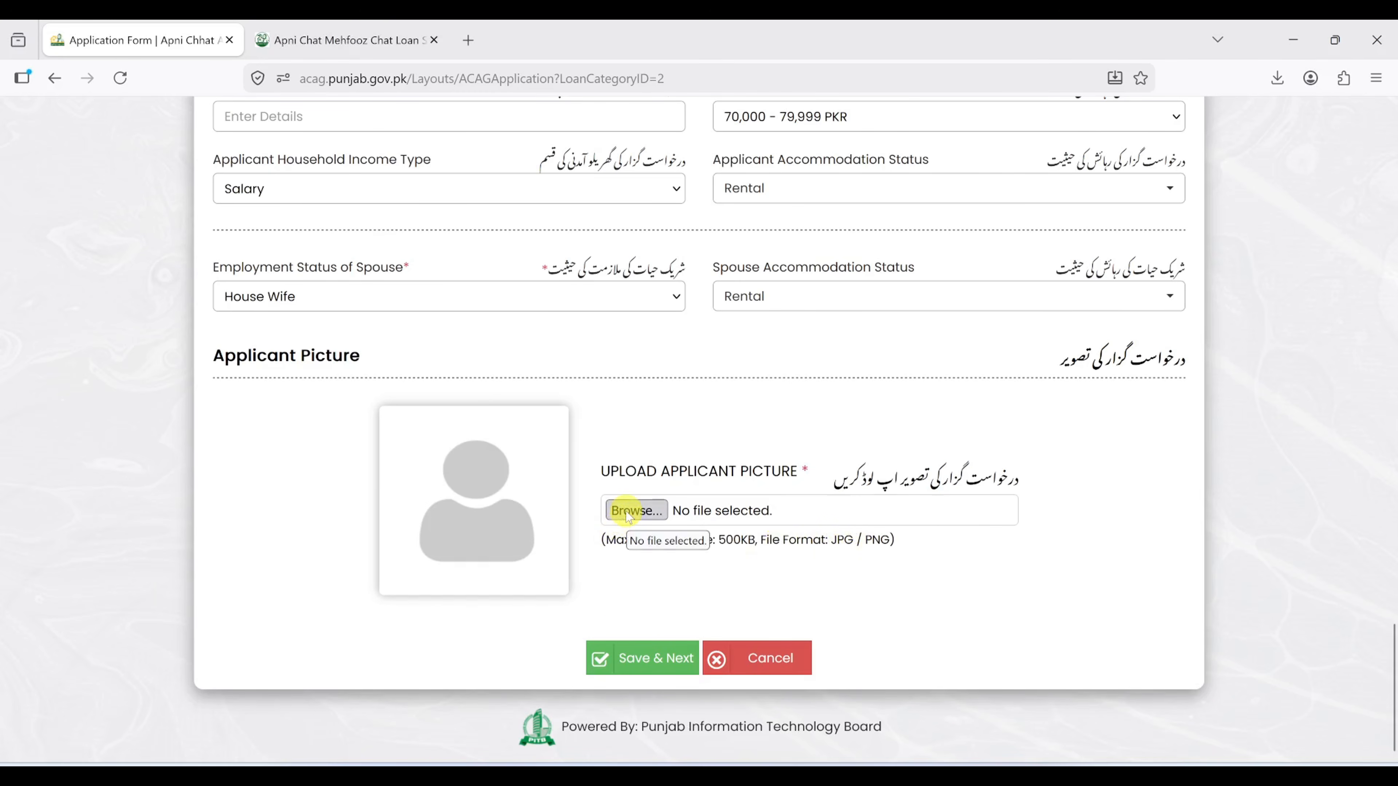
click(659, 662)
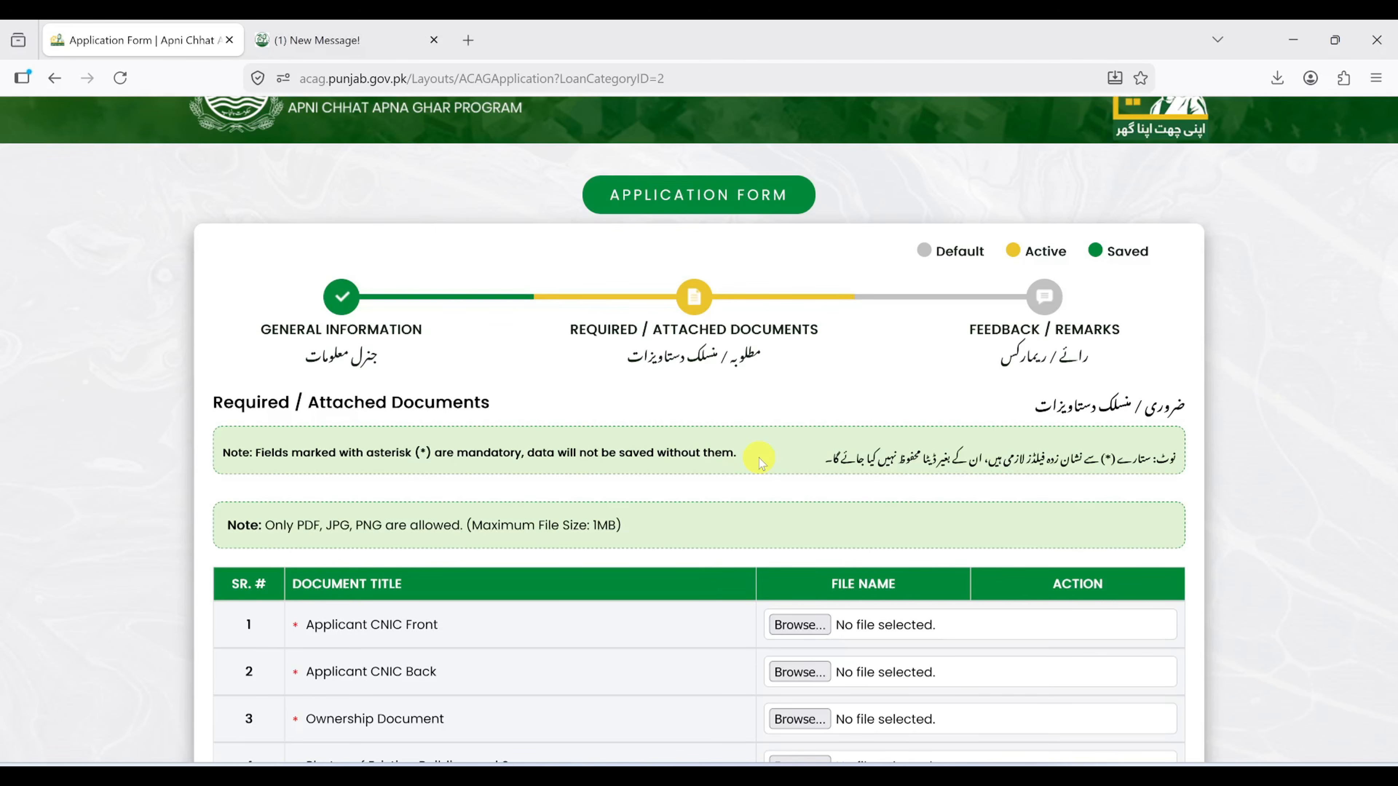
scroll(759, 457, down, 3)
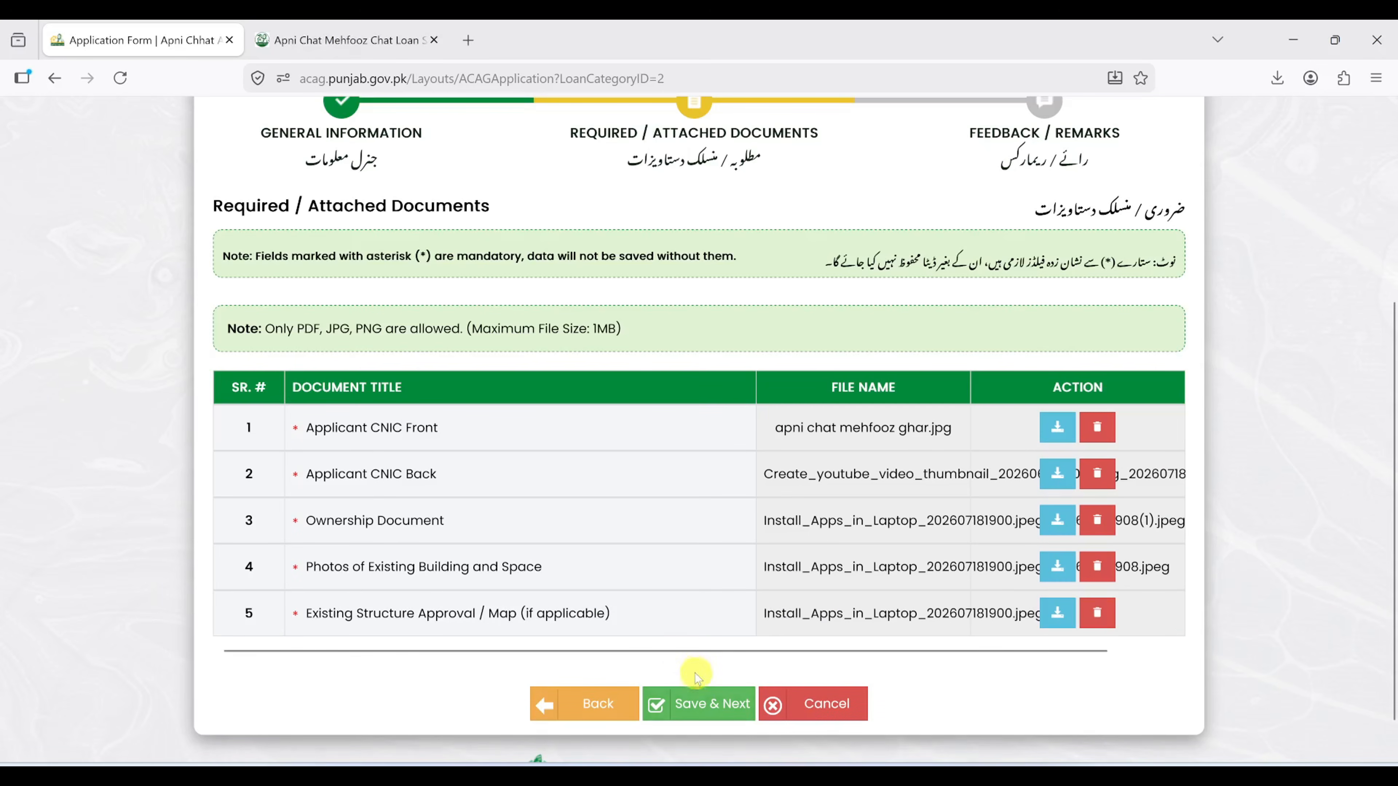
click(705, 704)
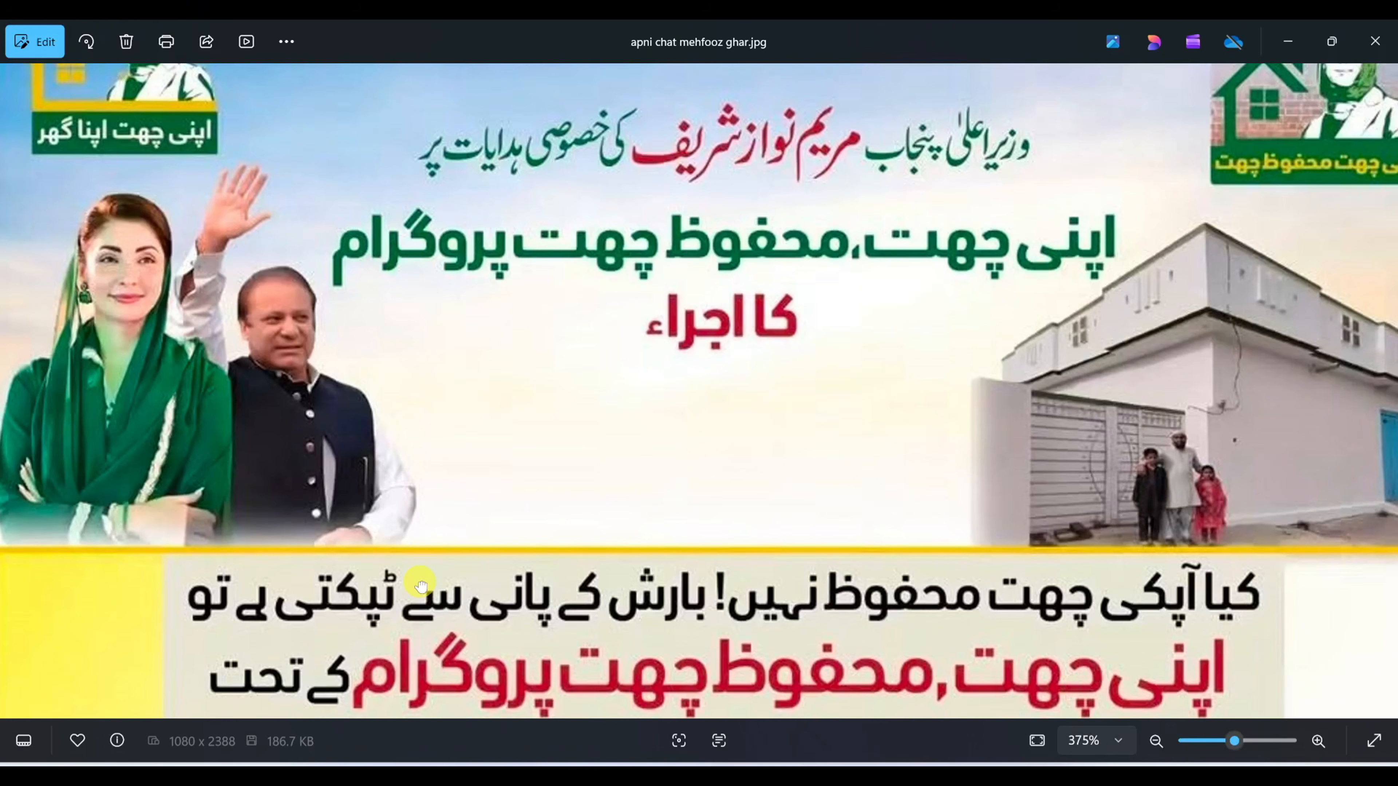
In the Photos viewer, examine the loan amounts, monthly instalments and repayment period on the poster apni chat mehfooz ghar.jpg.
drag(420, 584, 405, 71)
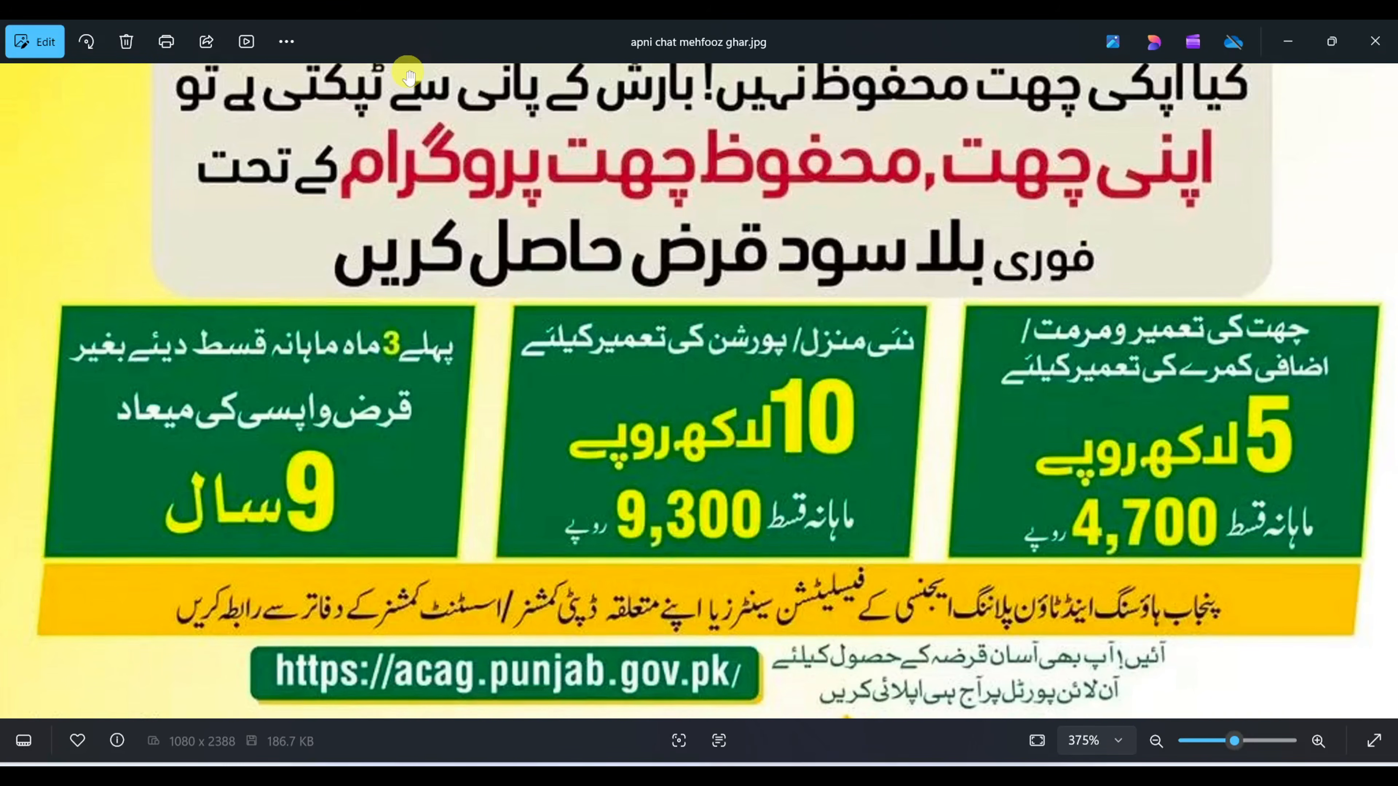